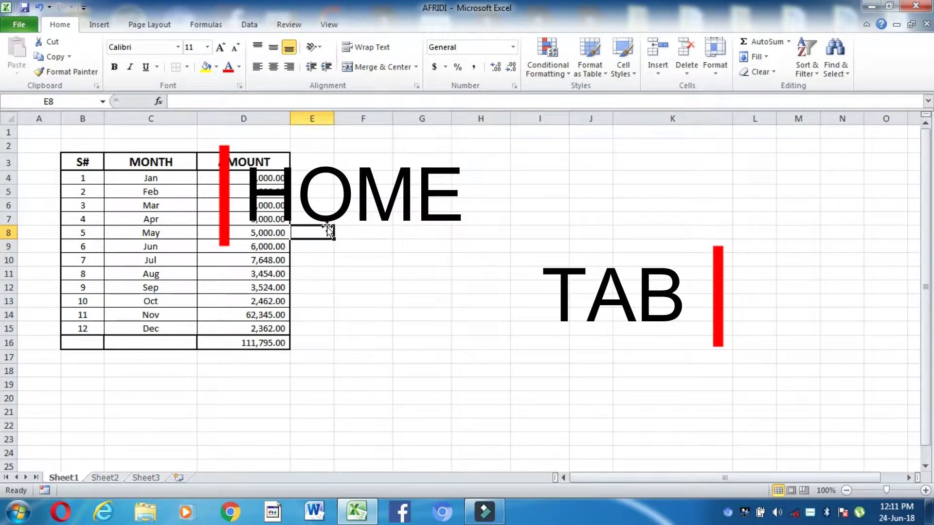
Move the Jan amount 5,000.00 from D4 into H4 by cut and paste.
left_click(28, 29)
left_click(49, 27)
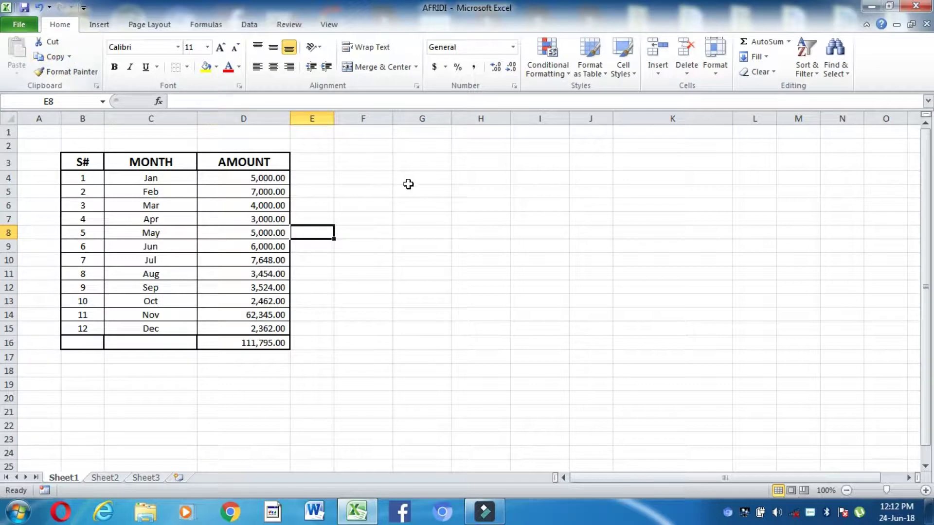
left_click(384, 187)
left_click(261, 178)
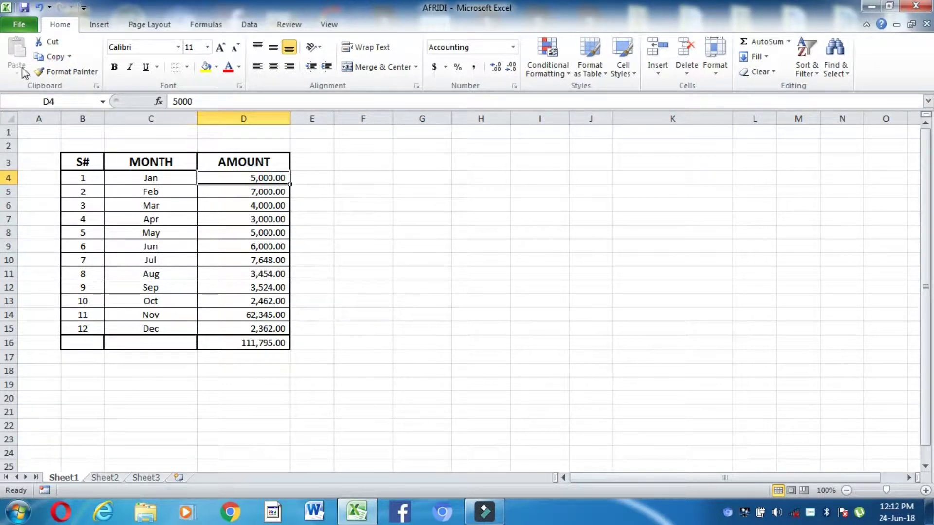
left_click(53, 57)
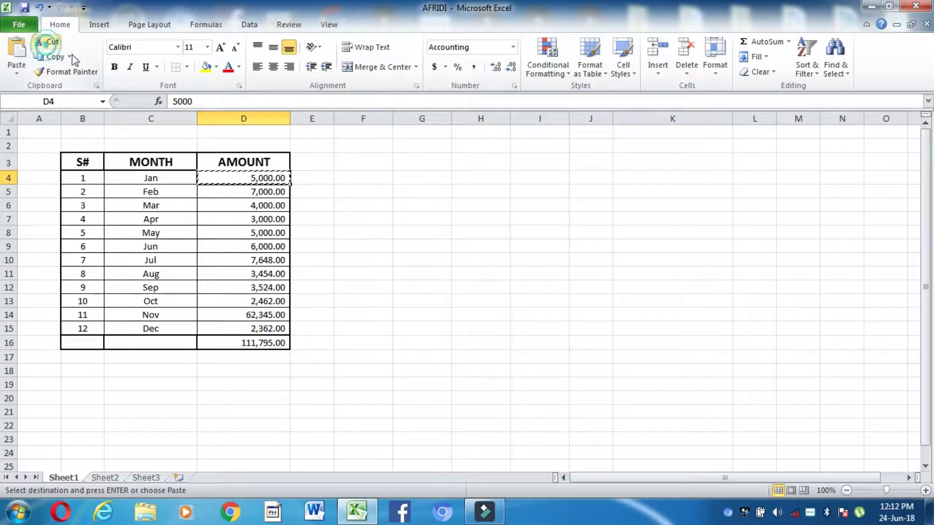
left_click(487, 182)
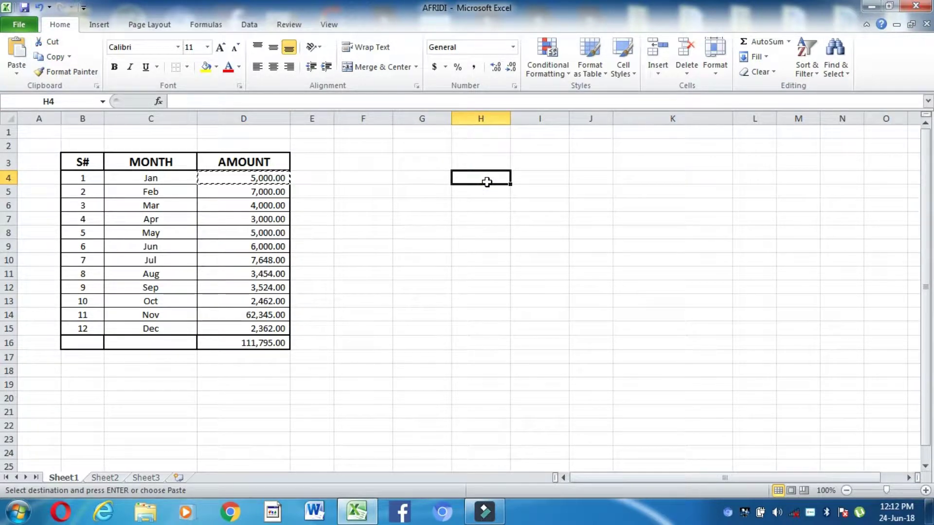
left_click(17, 51)
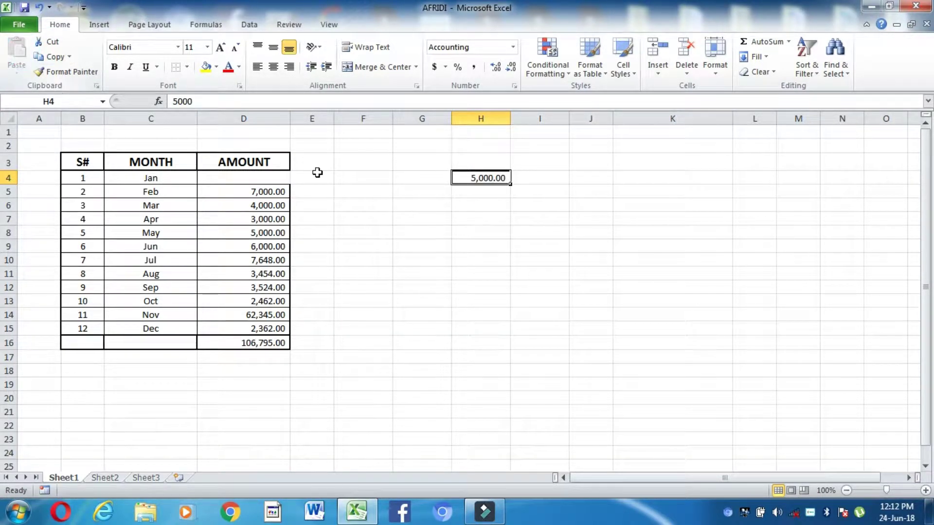
Copy Feb's 7,000.00 from D5 into cell H6.
left_click(261, 196)
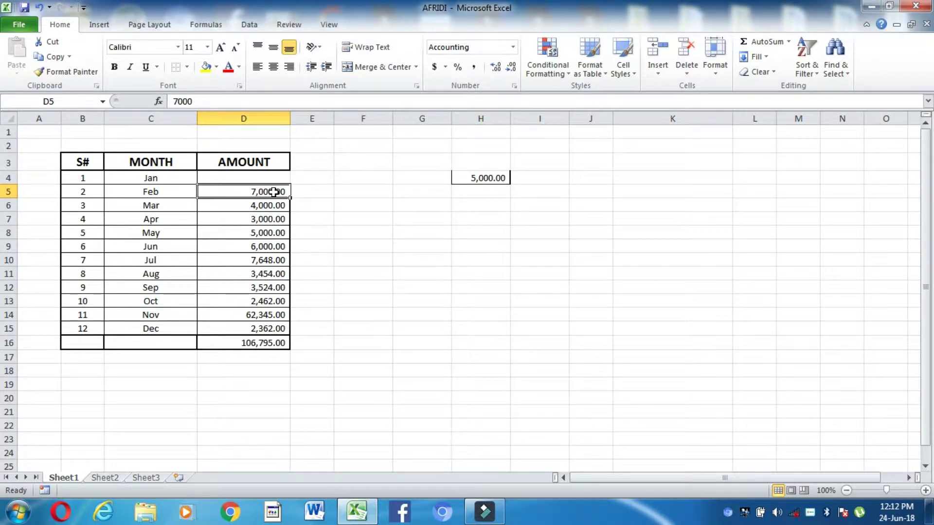
left_click(49, 57)
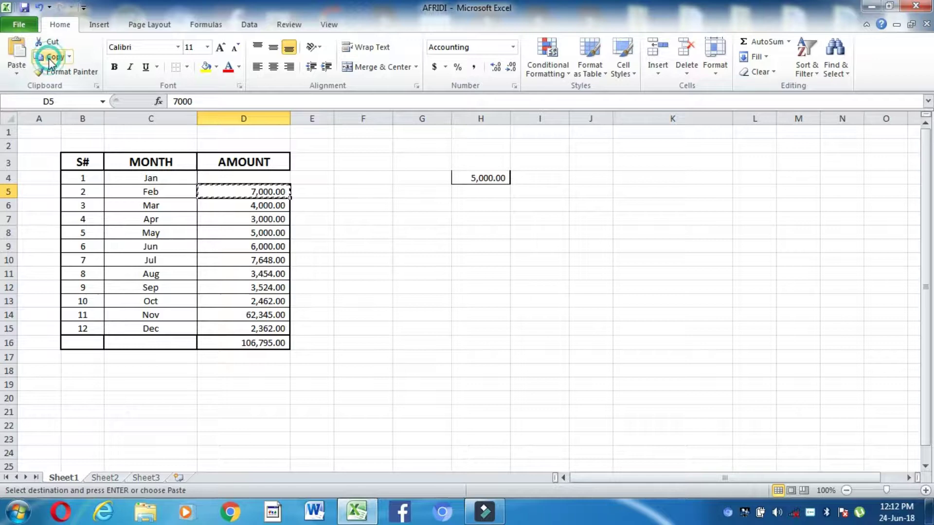
left_click(460, 208)
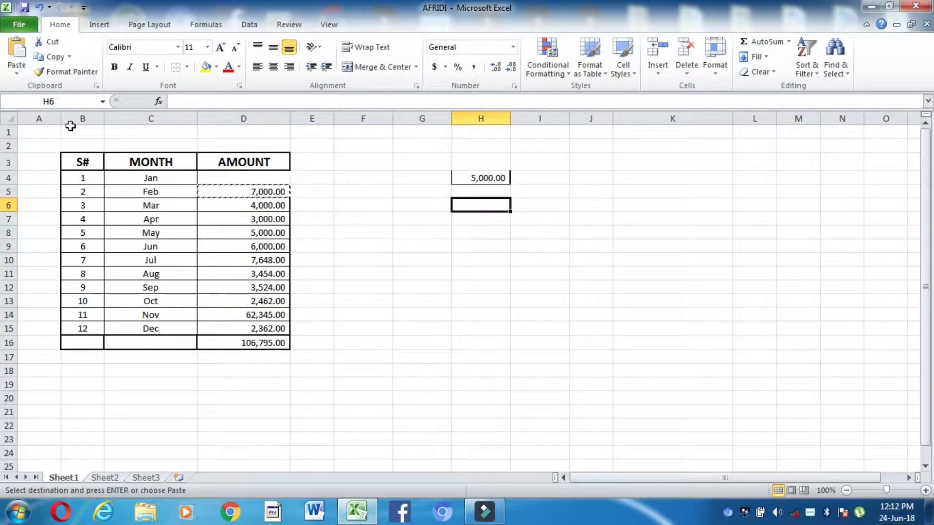
left_click(18, 56)
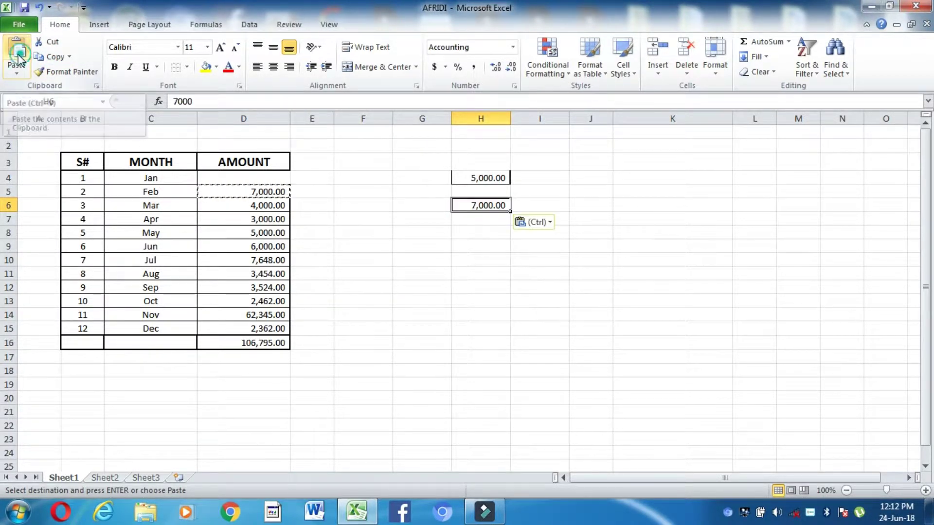
left_click(478, 218)
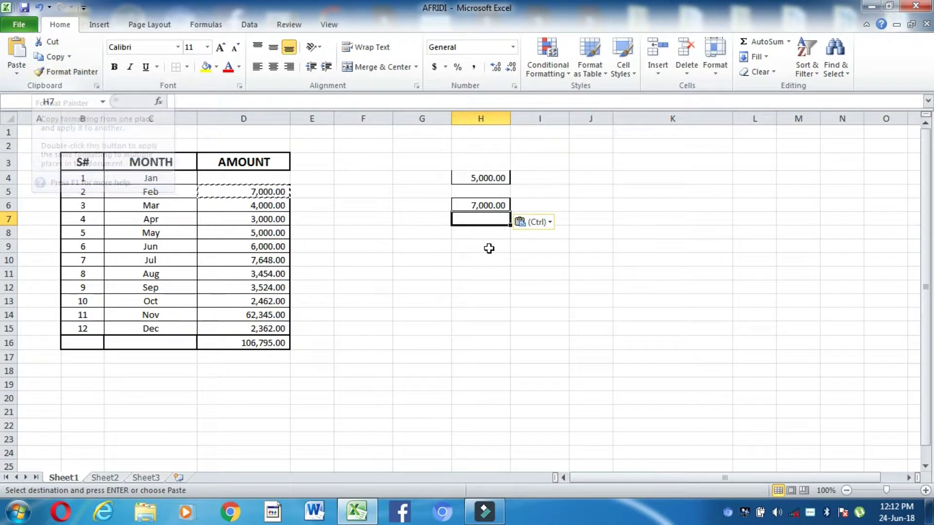
left_click(483, 207)
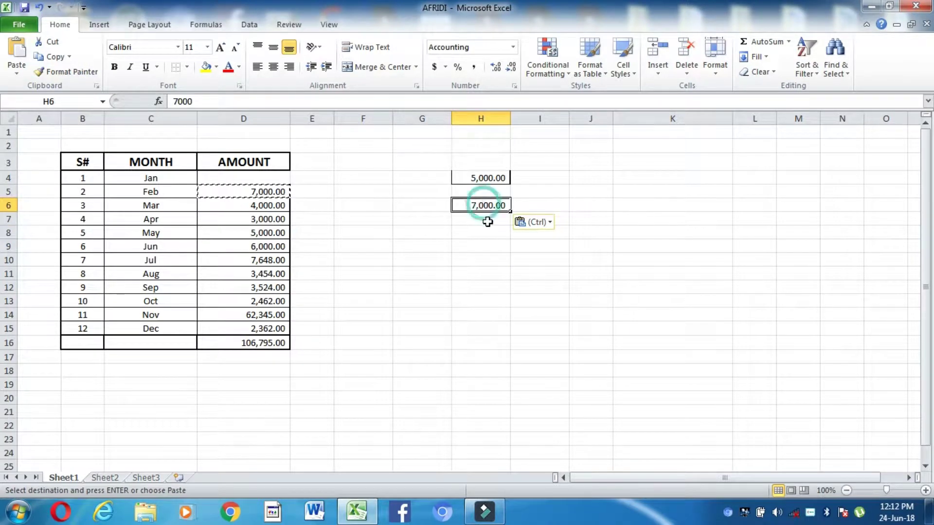
left_click(493, 177)
left_click(484, 205)
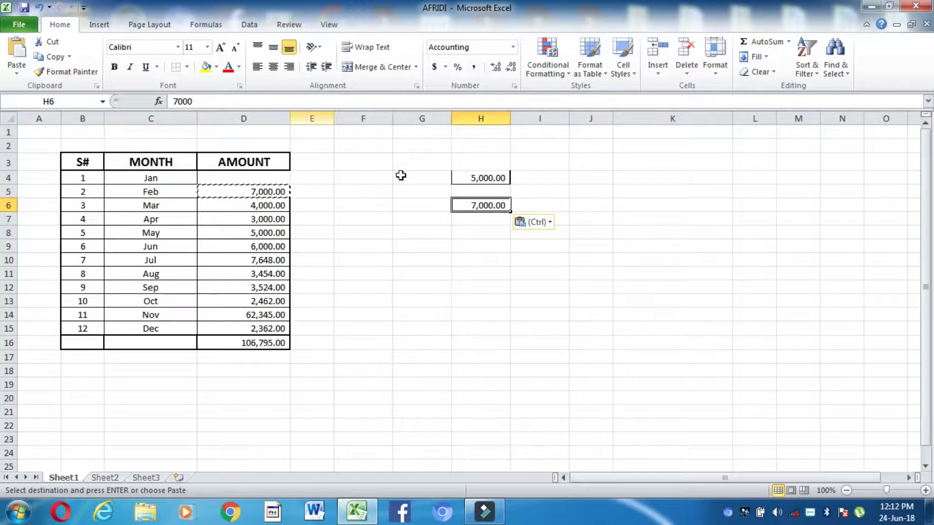
Fill H6 yellow, grow its text to 16 pt, and AutoFit column H.
left_click(204, 68)
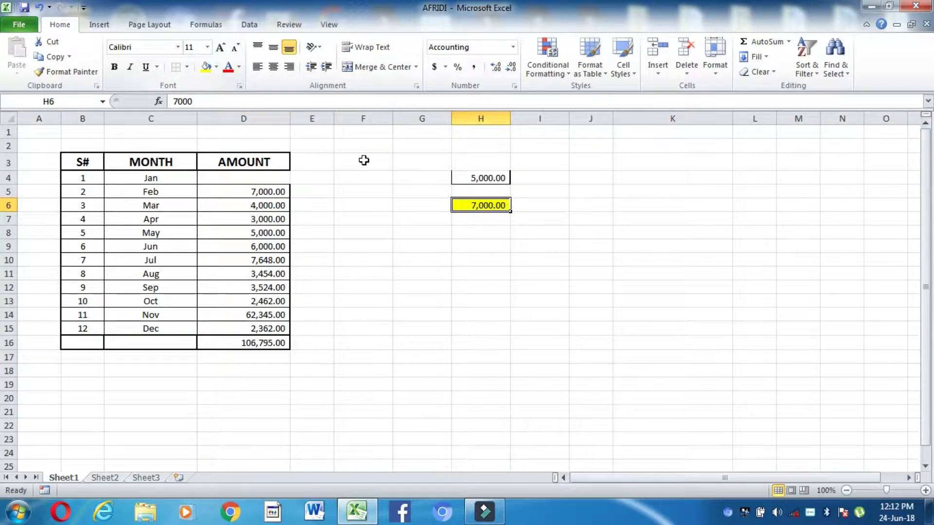
left_click(465, 222)
left_click(478, 207)
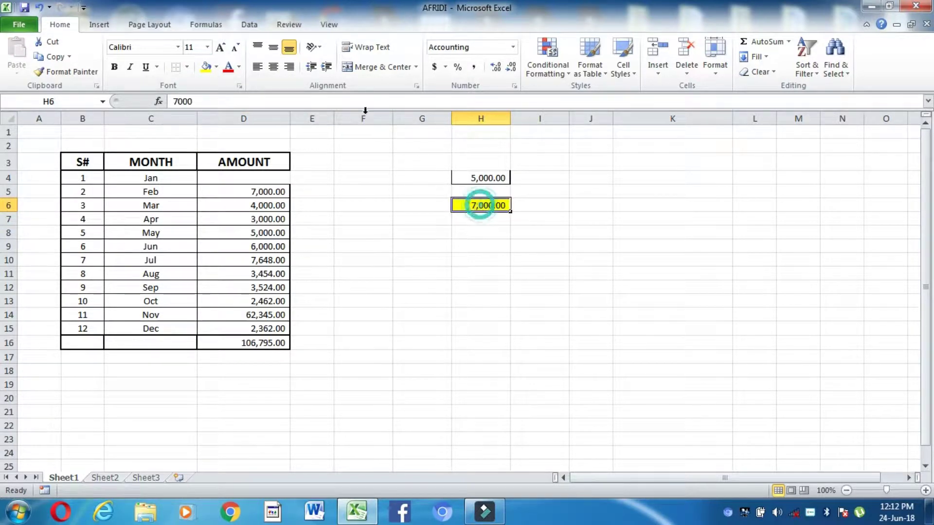
left_click(220, 48)
left_click(221, 47)
left_click(221, 47)
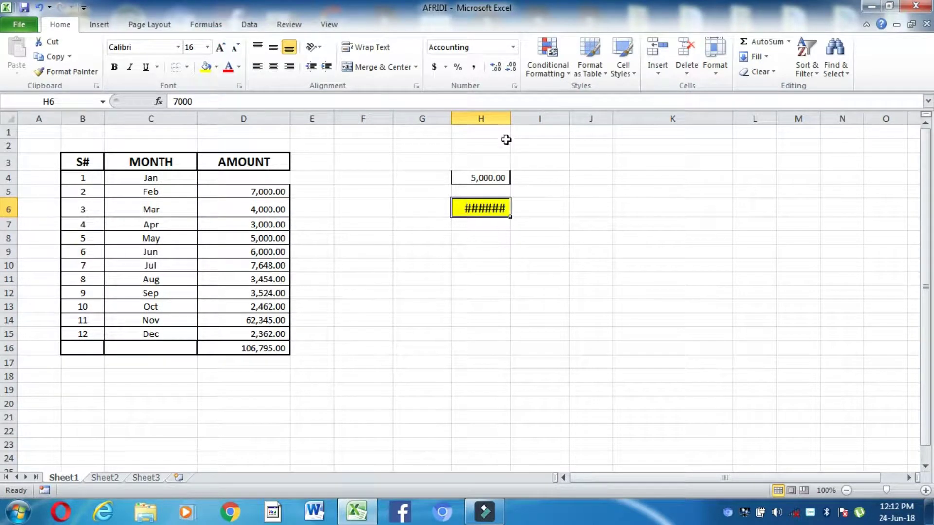
double_click(513, 117)
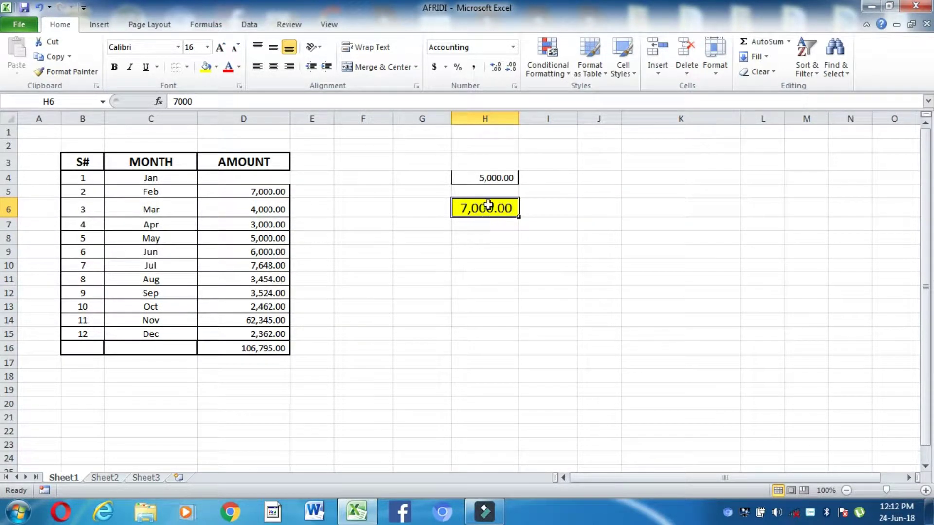
Copy H6's yellow 16-pt formatting onto H4 with Format Painter.
left_click(479, 251)
left_click(477, 208)
left_click(492, 180)
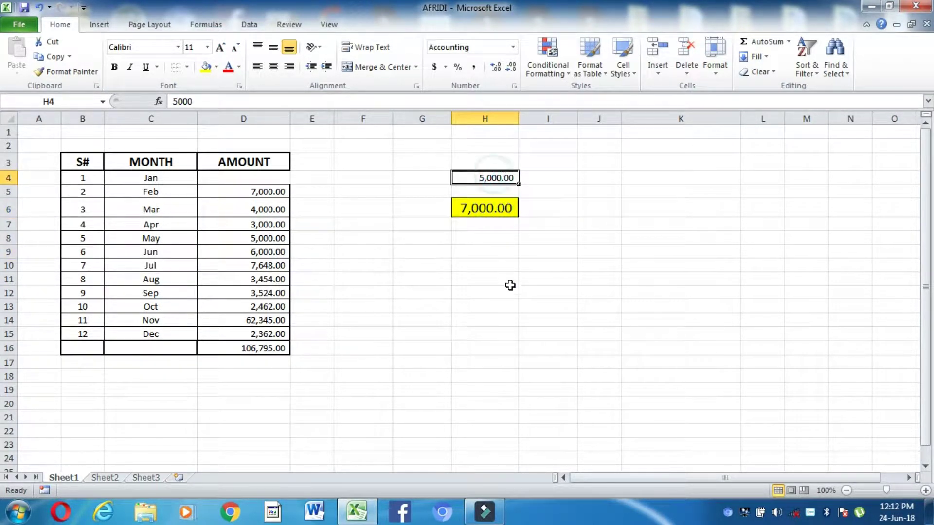
left_click(489, 215)
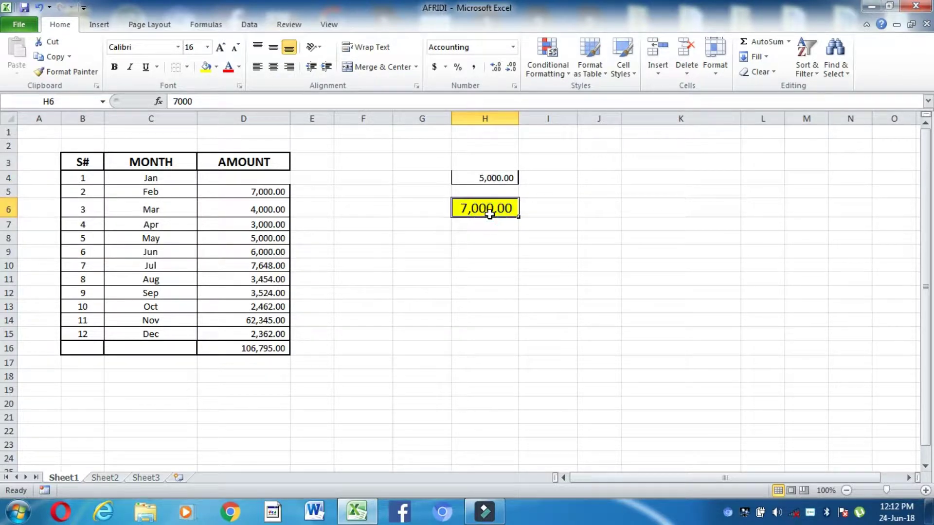
left_click(72, 72)
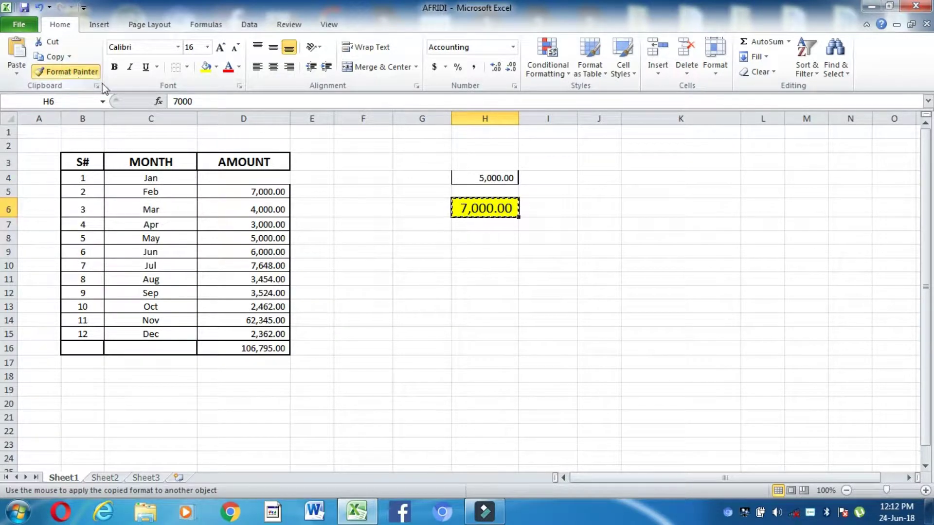
left_click(484, 179)
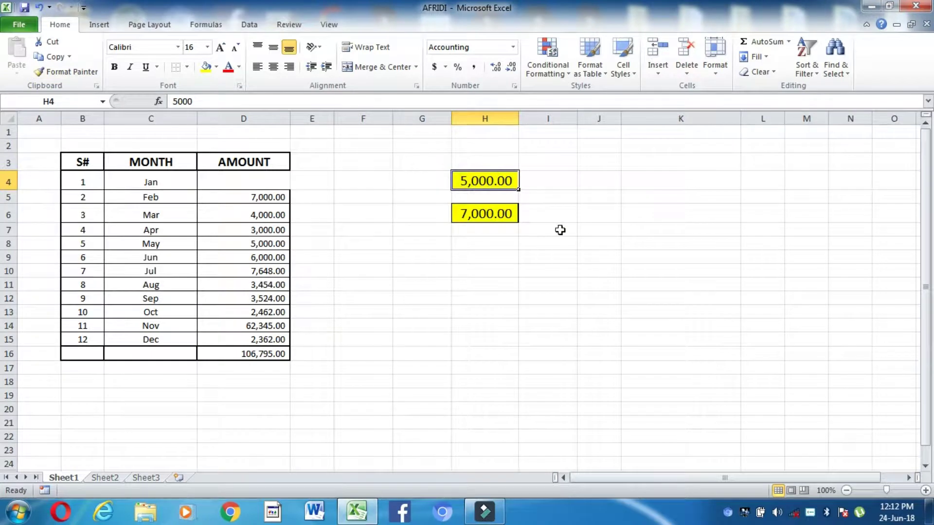
left_click(488, 222)
left_click(492, 183)
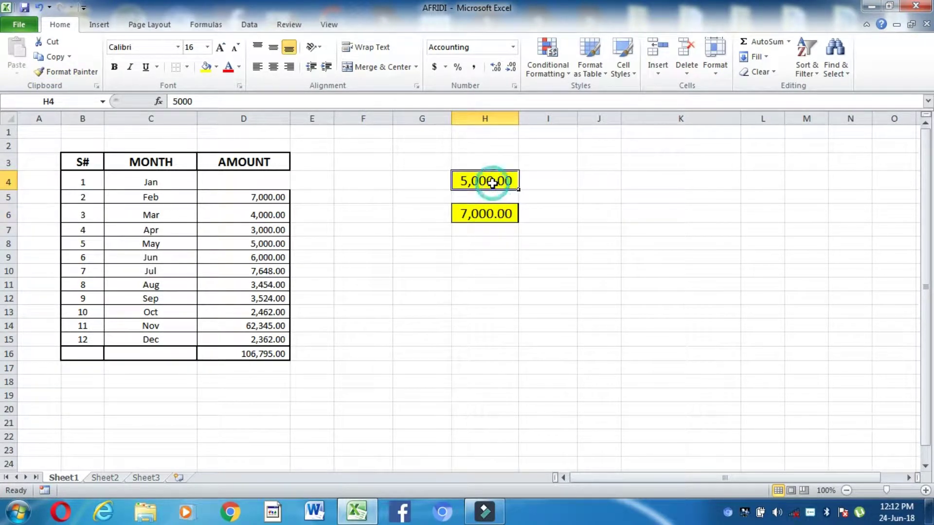
left_click(485, 276)
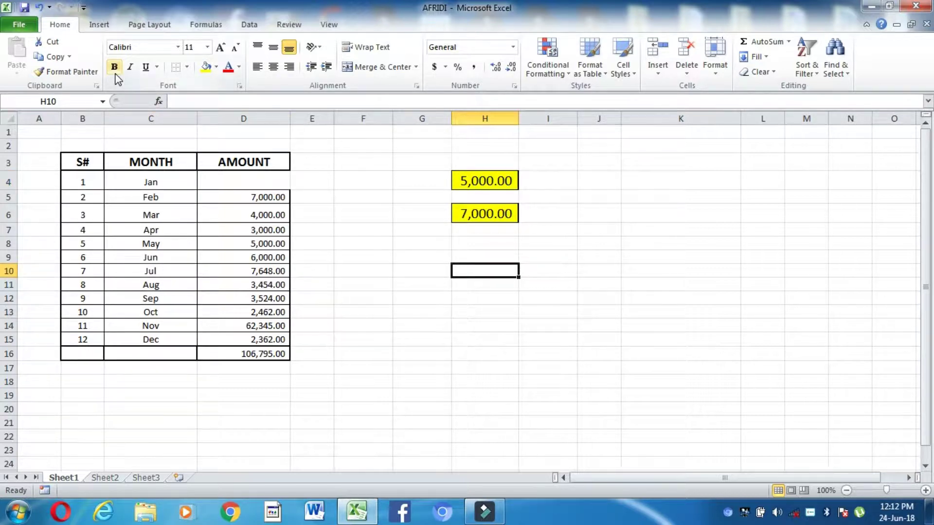
Make H6's 7,000.00 bold, italic and underlined, dragging column H wider to fit.
left_click(472, 294)
left_click(264, 244)
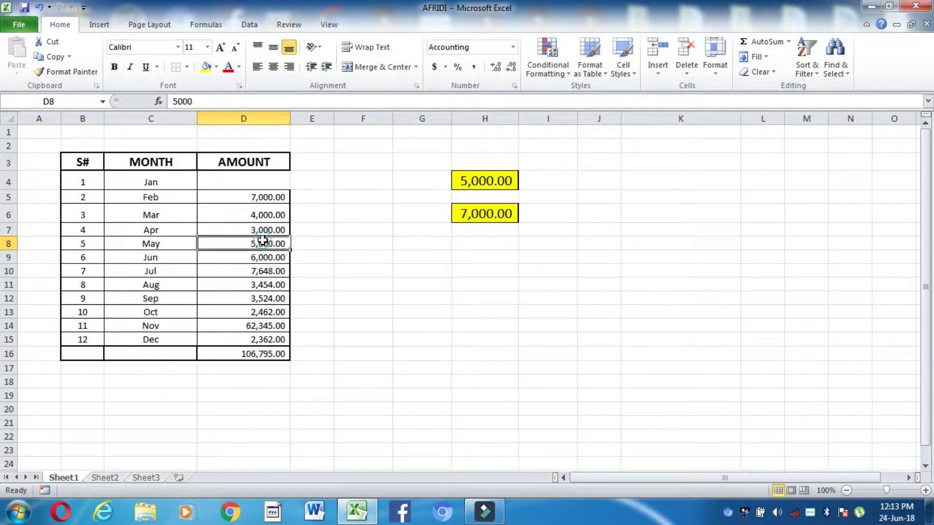
left_click(488, 217)
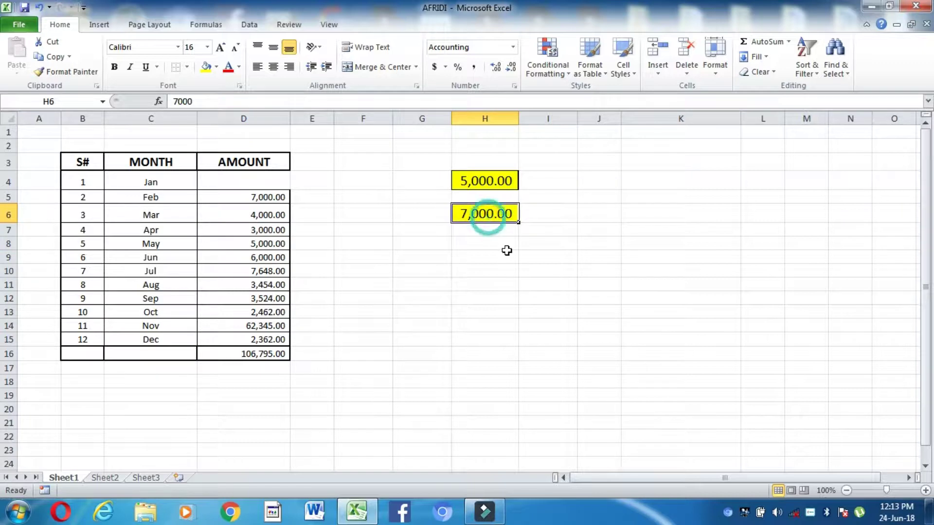
left_click(115, 67)
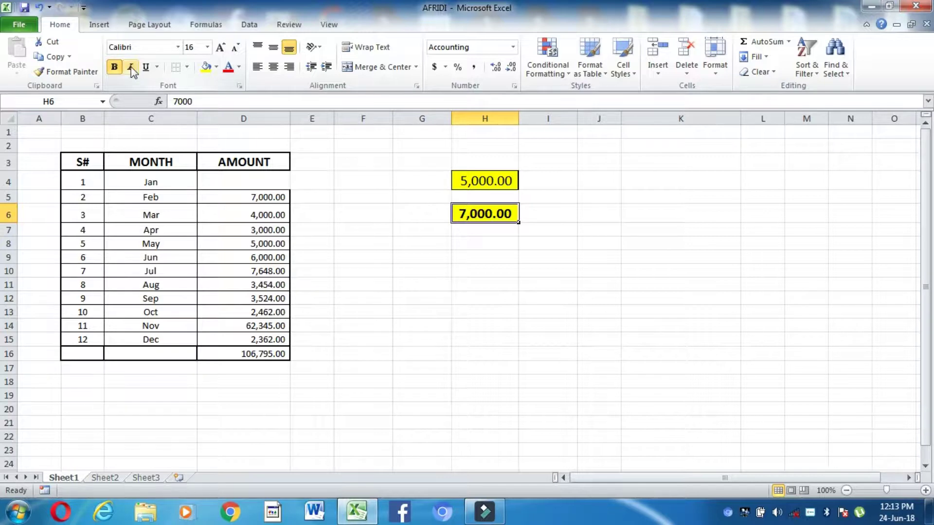
left_click(130, 68)
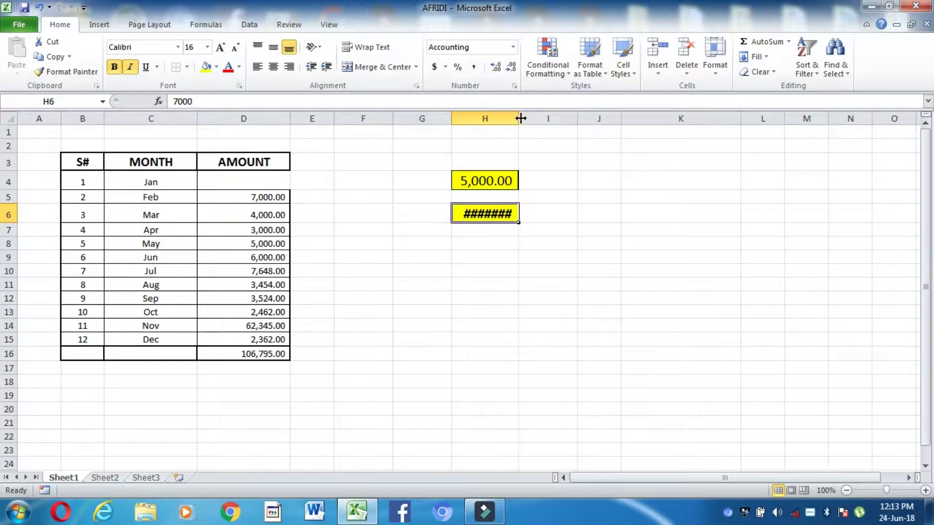
left_click_drag(519, 119, 564, 135)
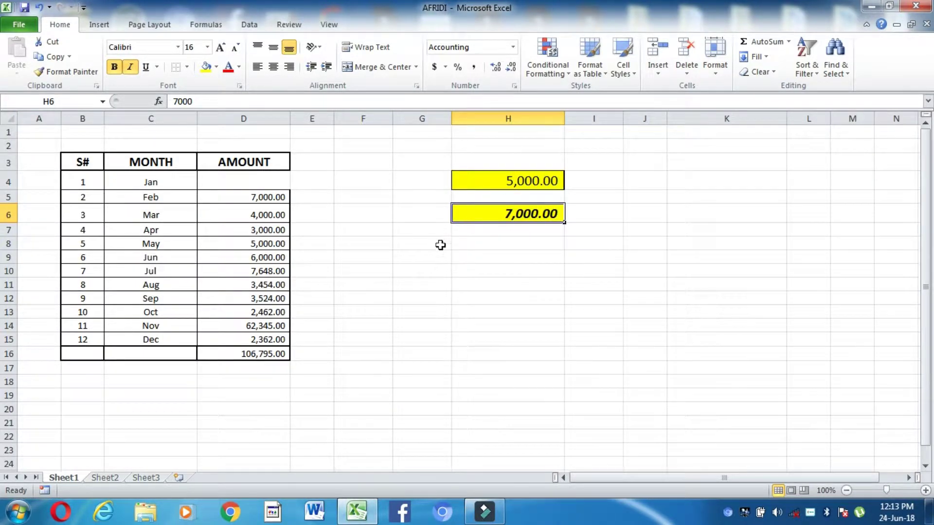
left_click(129, 72)
left_click(128, 72)
left_click(146, 68)
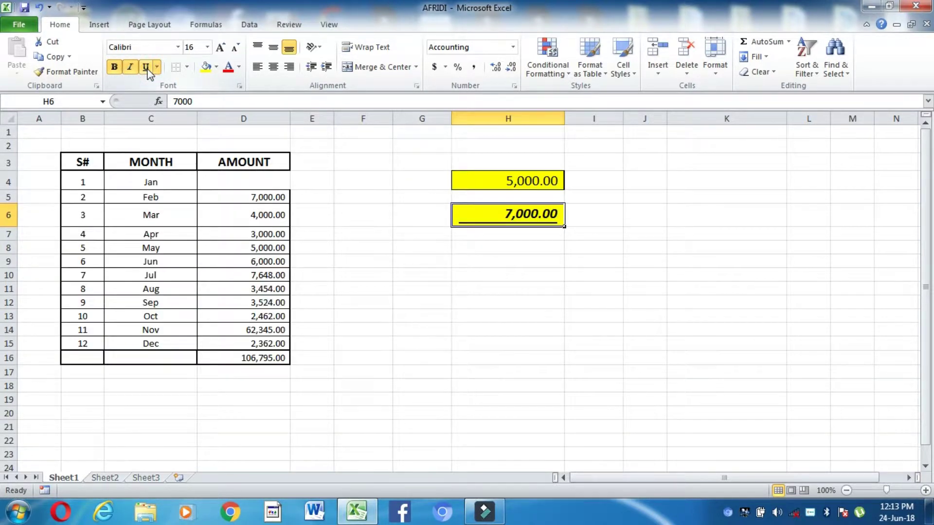
left_click(547, 251)
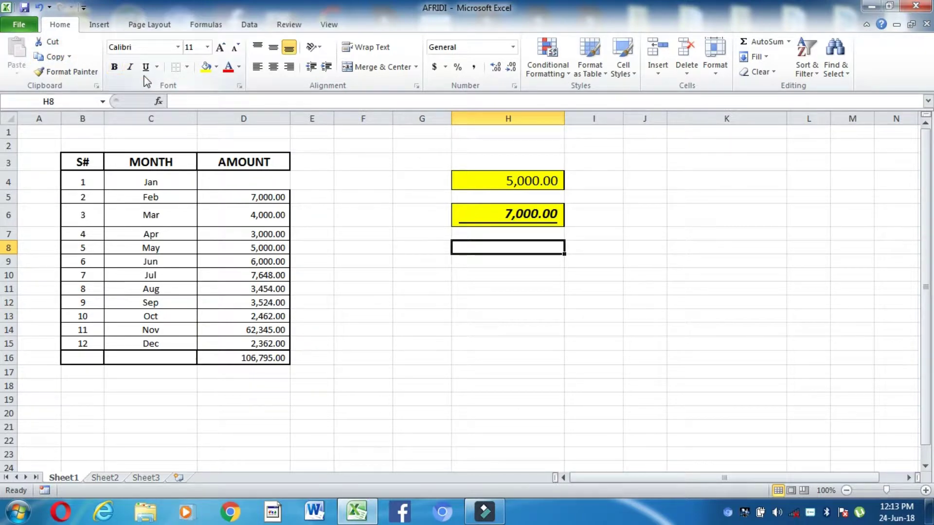
Enter KHAN in H11 and paste a copy into J12.
left_click(509, 287)
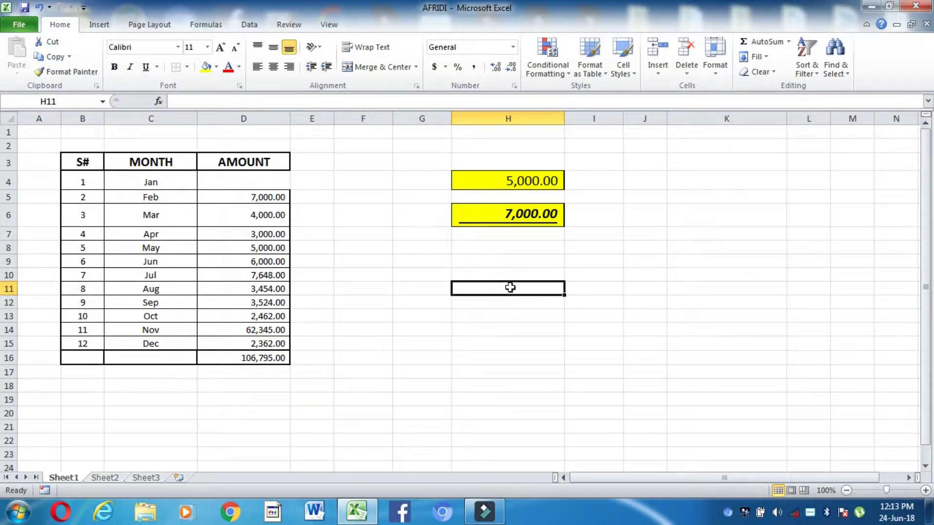
type("KHAN")
key("Return")
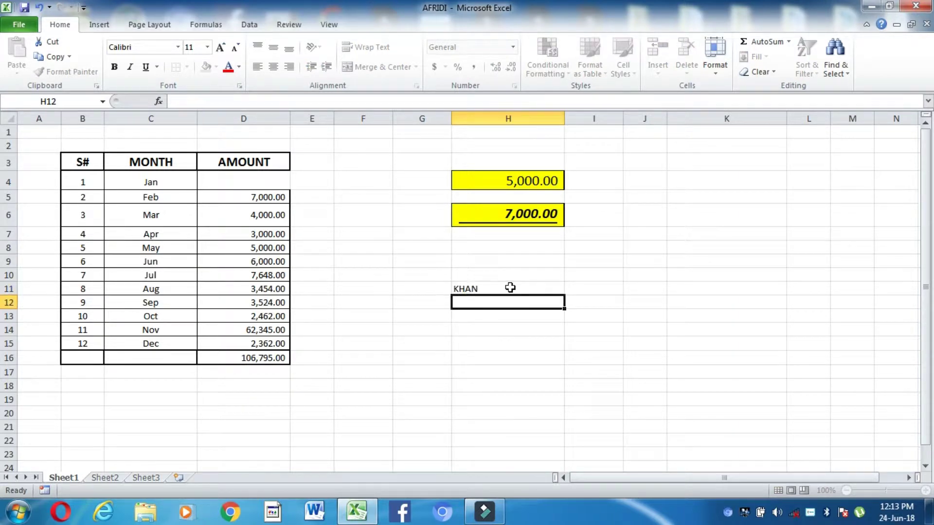
left_click(509, 287)
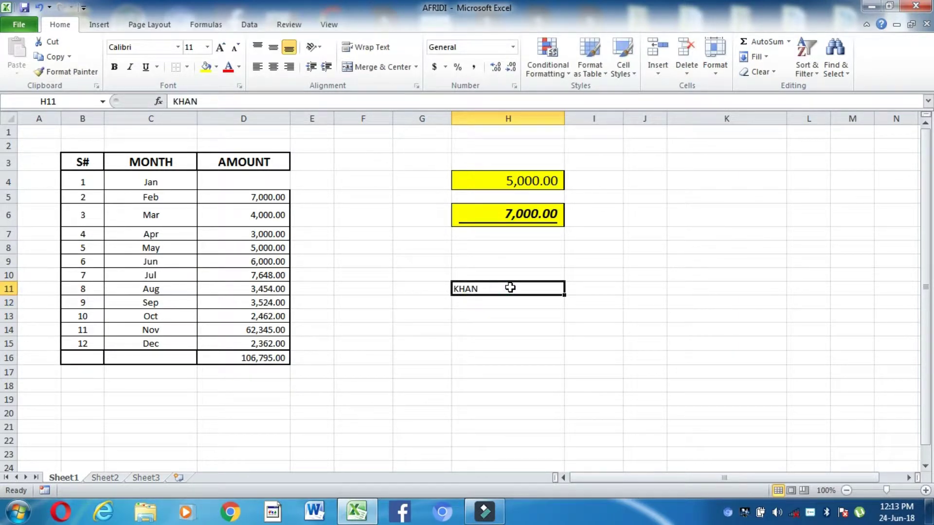
key("ctrl+c")
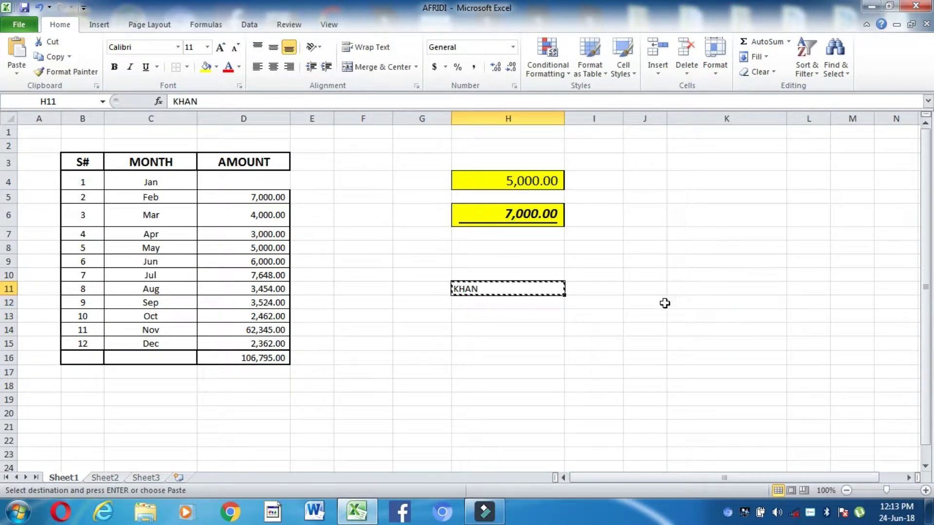
left_click(639, 303)
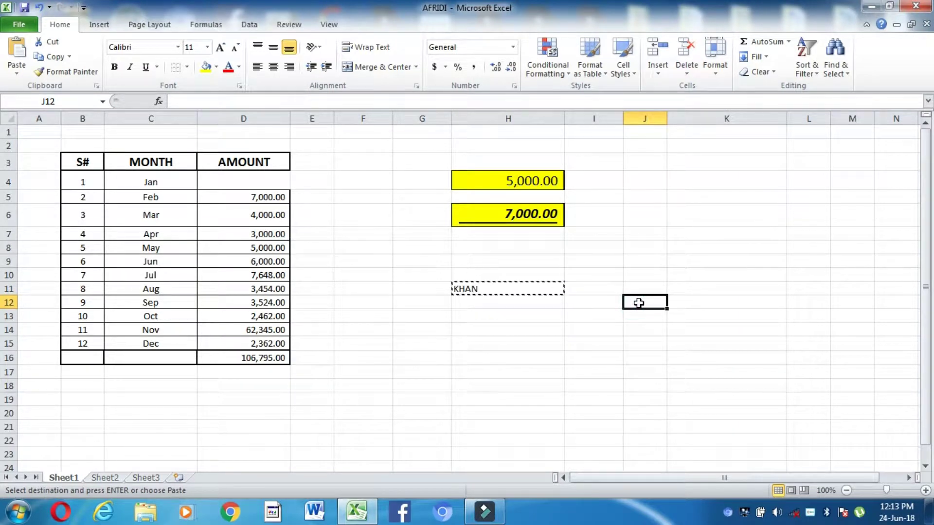
key("ctrl+v")
Copy the KHAN from J12 into I15.
left_click(593, 339)
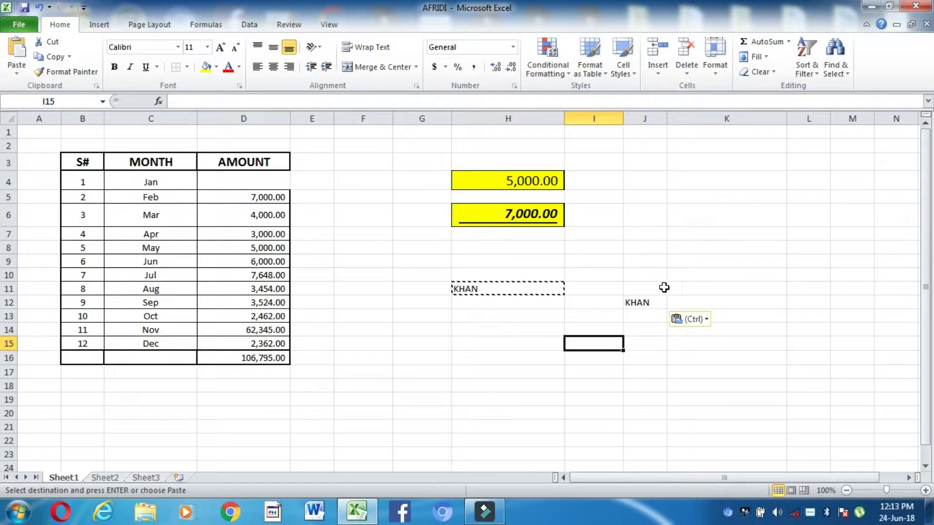
left_click(652, 306)
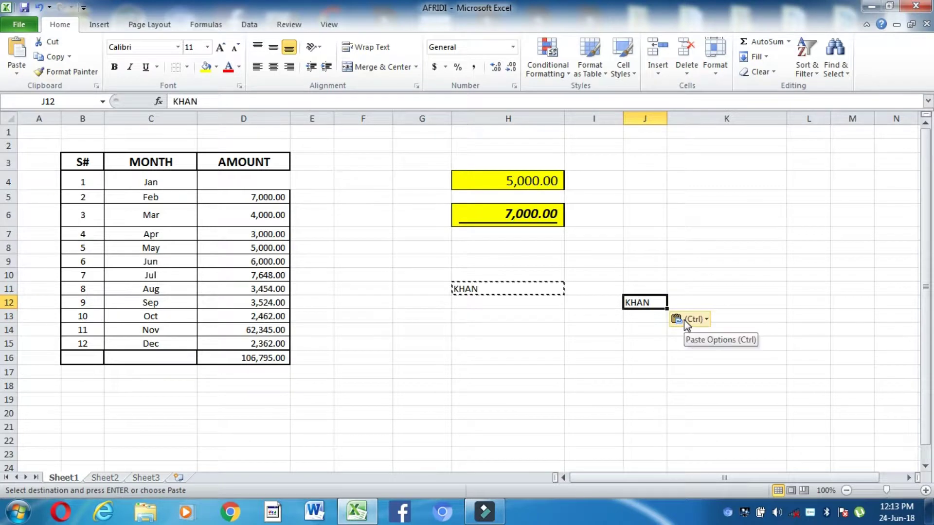
key("ctrl+c")
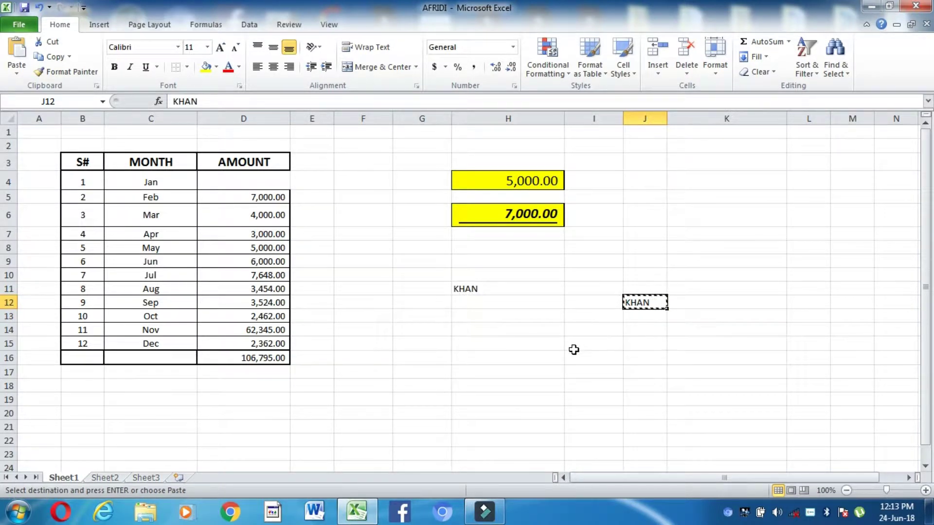
left_click(574, 349)
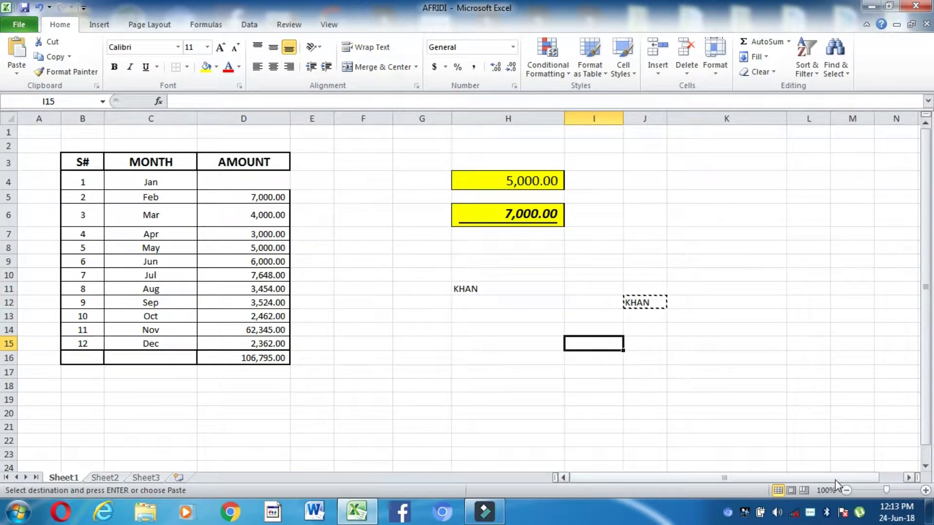
key("ctrl+v")
left_click(573, 313)
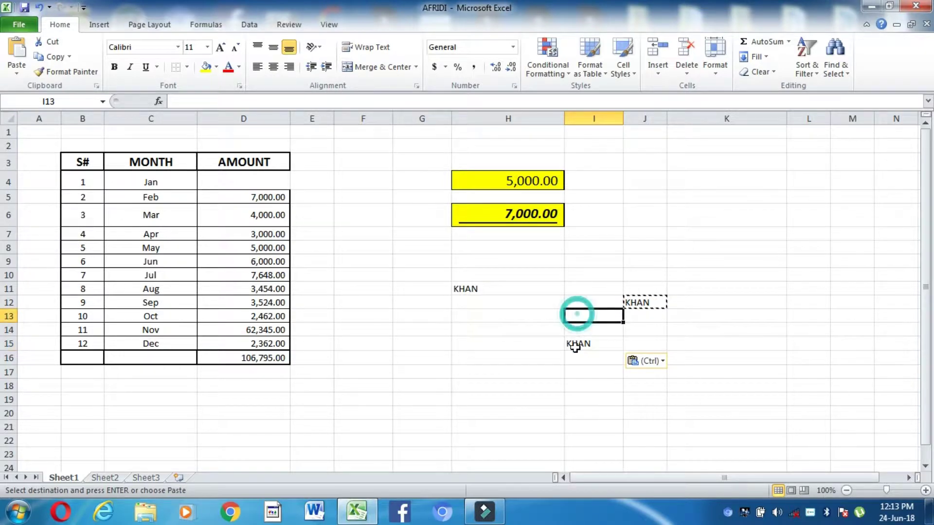
left_click(584, 343)
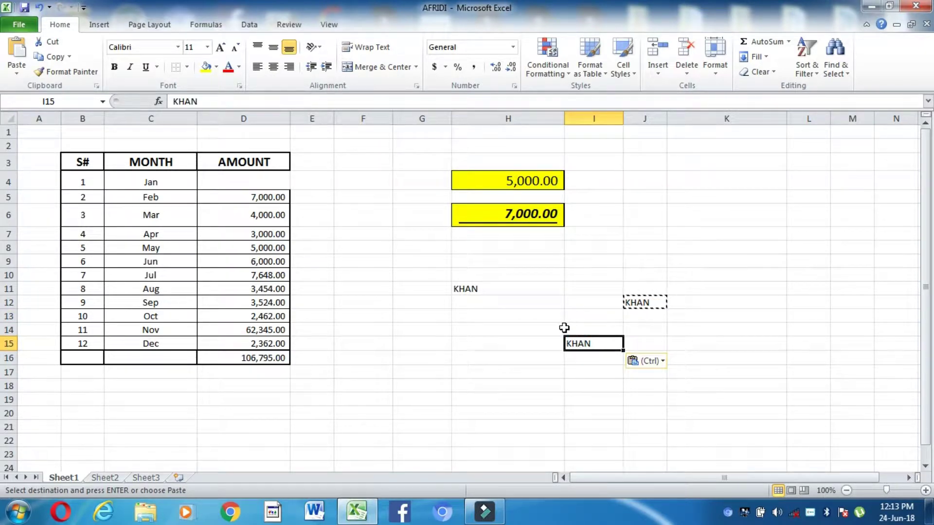
Format KHAN in I15 as bold, italic, underlined, 36-point text.
key("Escape")
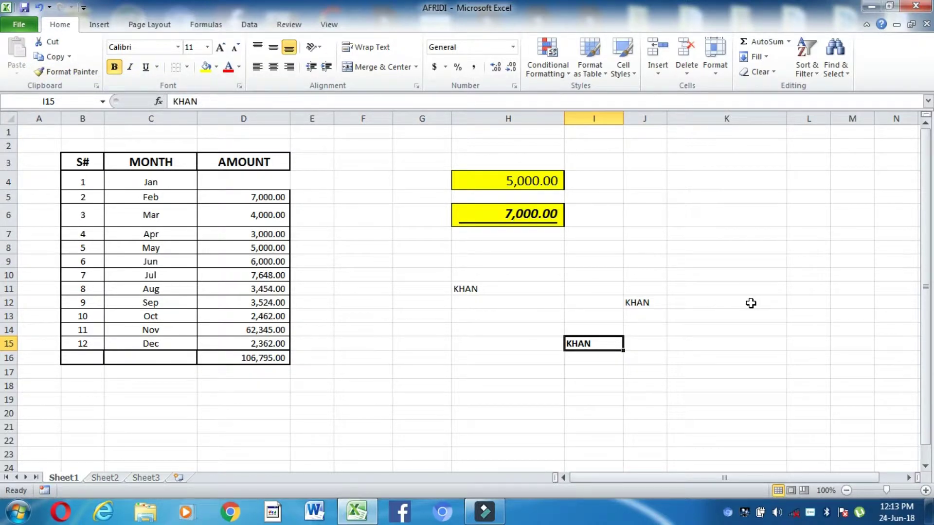
key("ctrl+i")
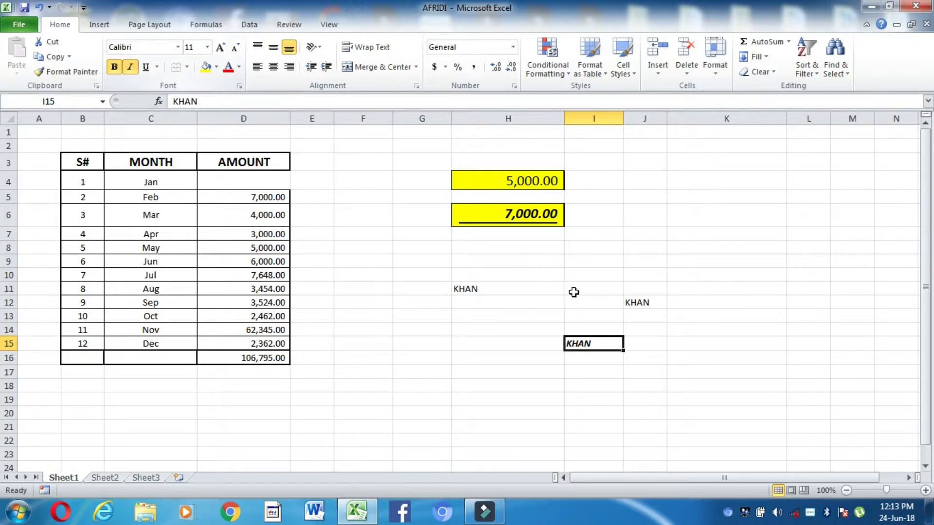
left_click(220, 48)
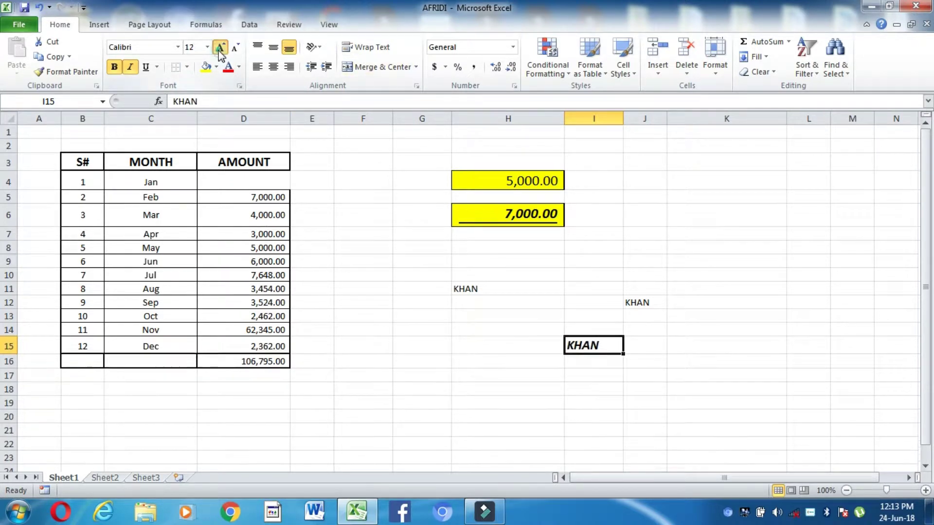
left_click(220, 47)
left_click(220, 48)
left_click(220, 48)
left_click(220, 48)
left_click(219, 48)
left_click(220, 48)
left_click(220, 47)
left_click(220, 48)
left_click(598, 410)
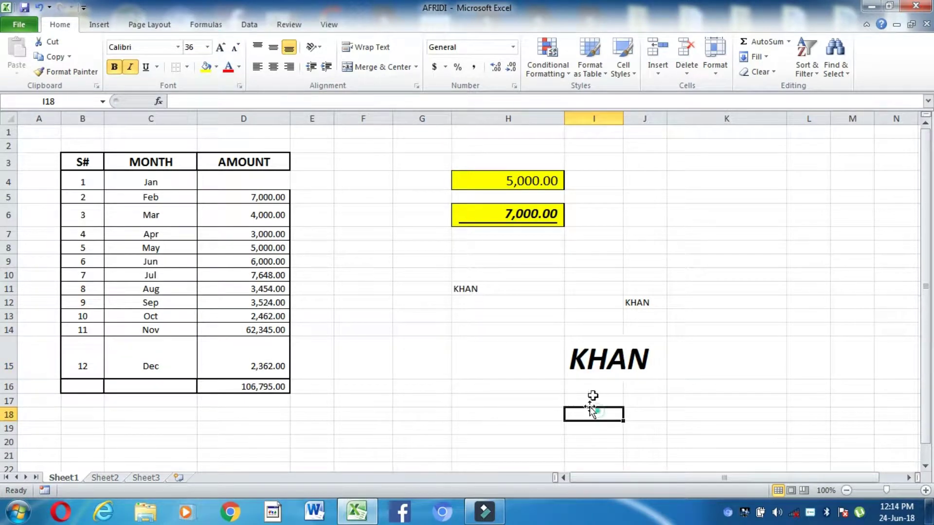
left_click(592, 361)
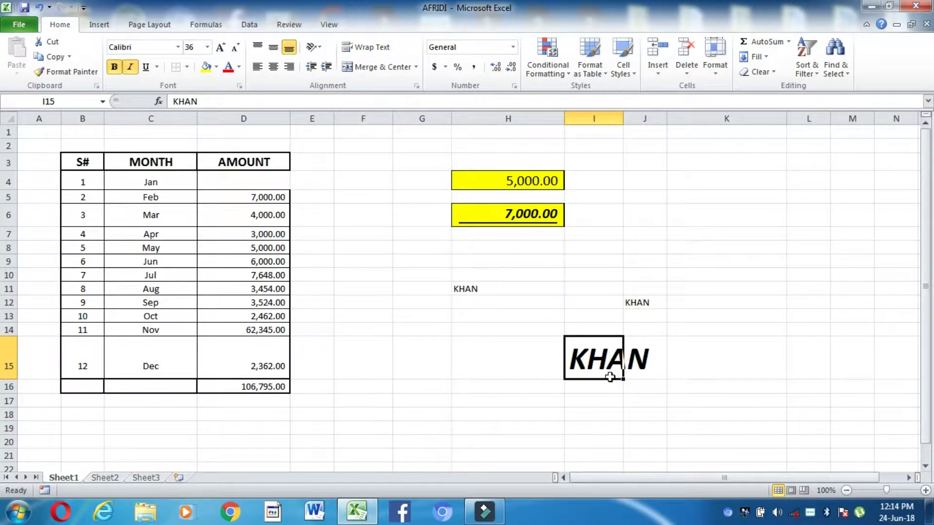
key("ctrl+u")
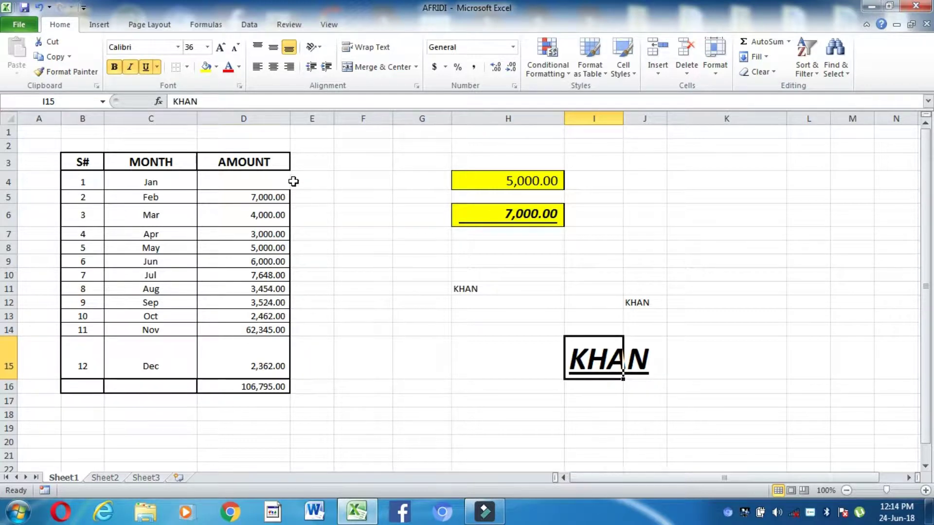
left_click(650, 429)
left_click(603, 348)
Widen column I to fit the large KHAN in I15.
left_click(220, 259)
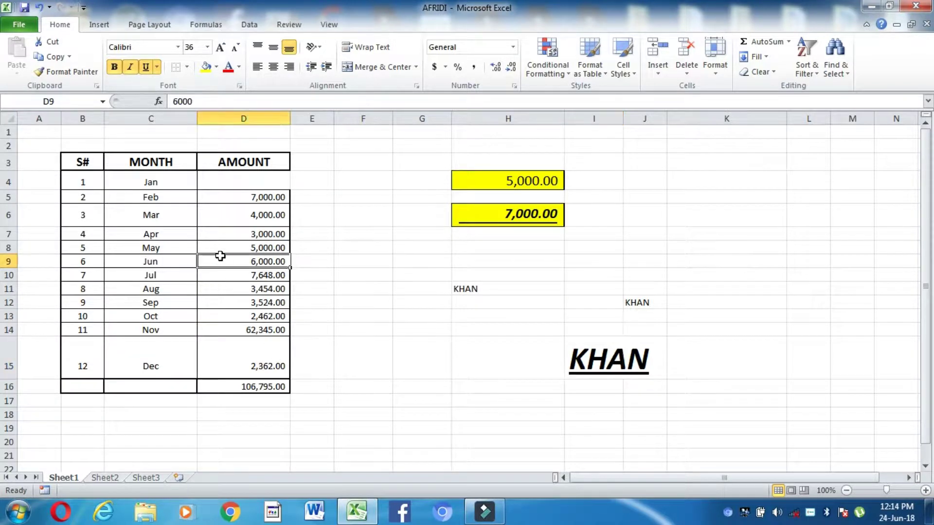
left_click(186, 67)
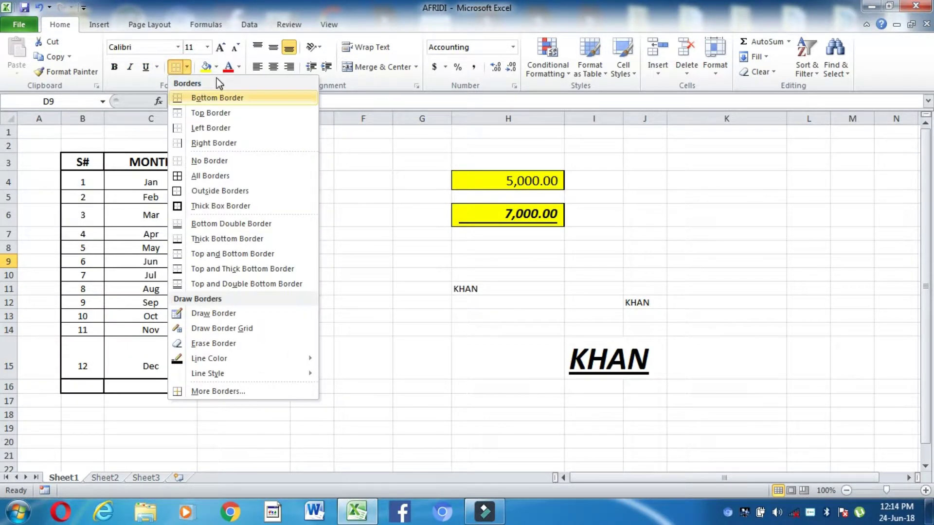
left_click(476, 289)
left_click(475, 289)
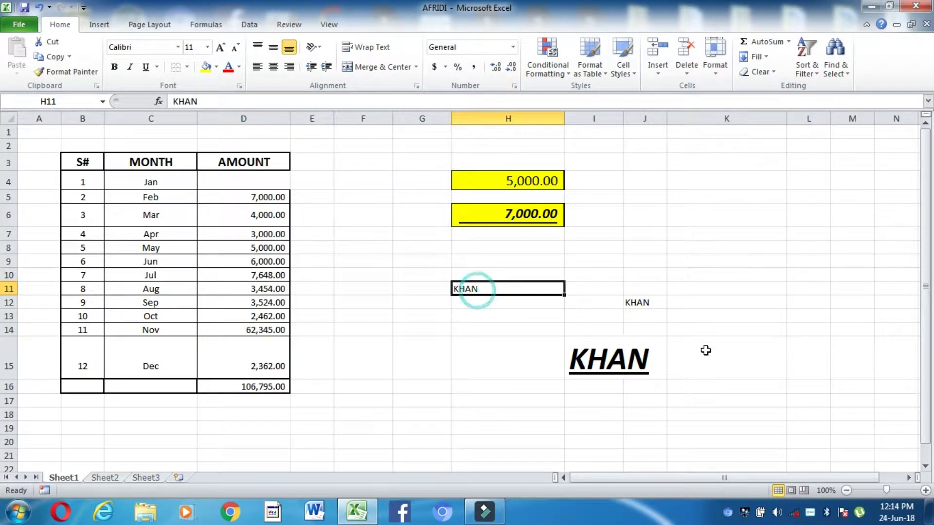
left_click(609, 359)
left_click_drag(623, 119, 699, 145)
Apply a Thick Box Border to the KHAN cell I15 and the empty cell I18.
left_click(628, 389)
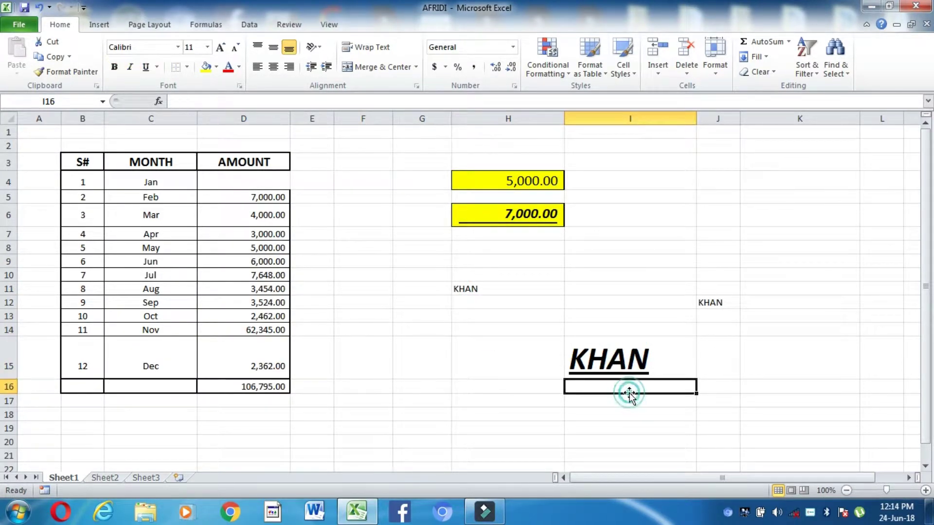
left_click(634, 351)
left_click(716, 441)
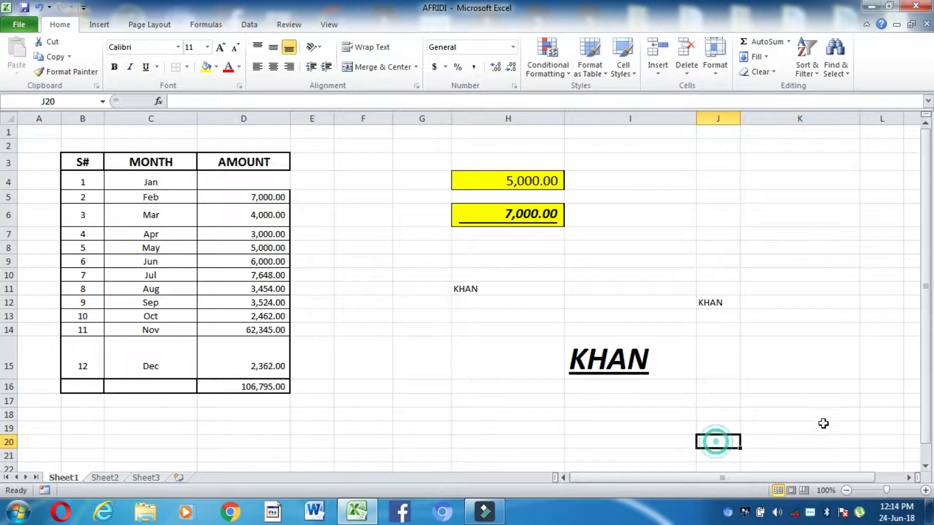
left_click(651, 357)
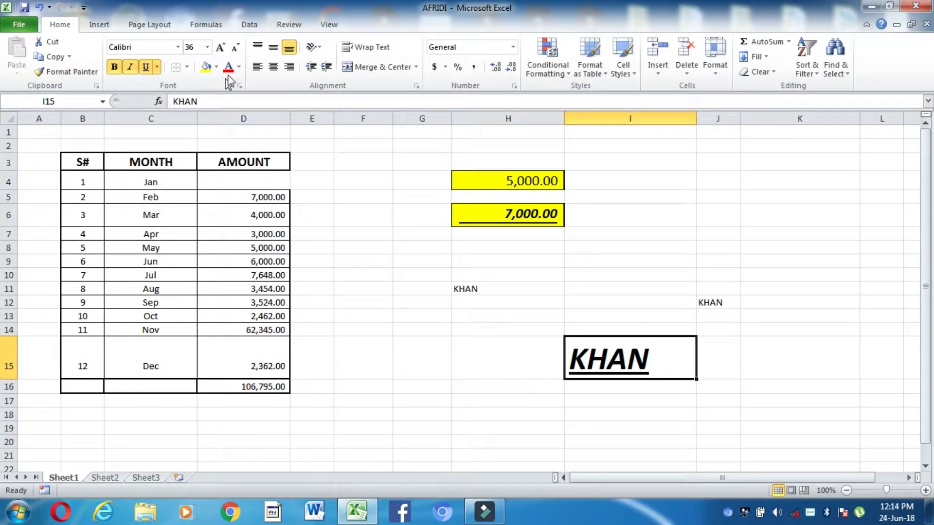
left_click(187, 66)
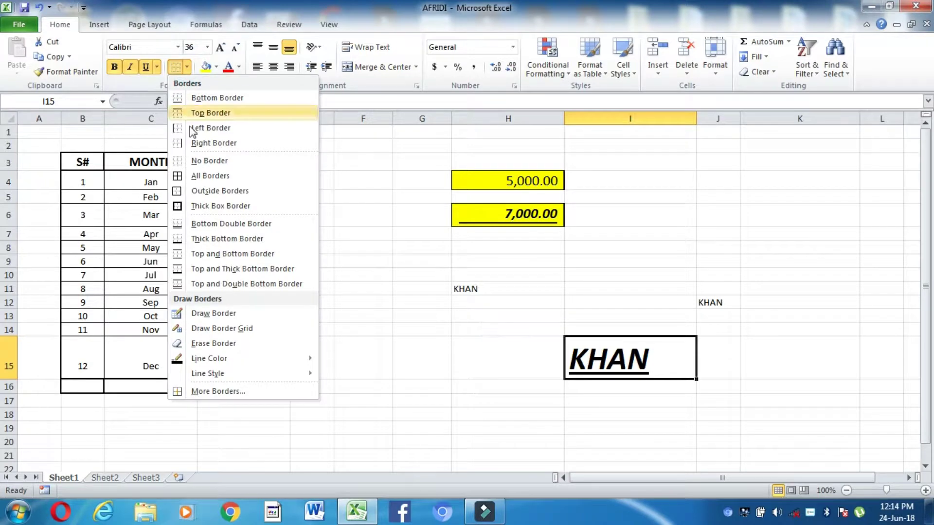
left_click(218, 207)
left_click(692, 414)
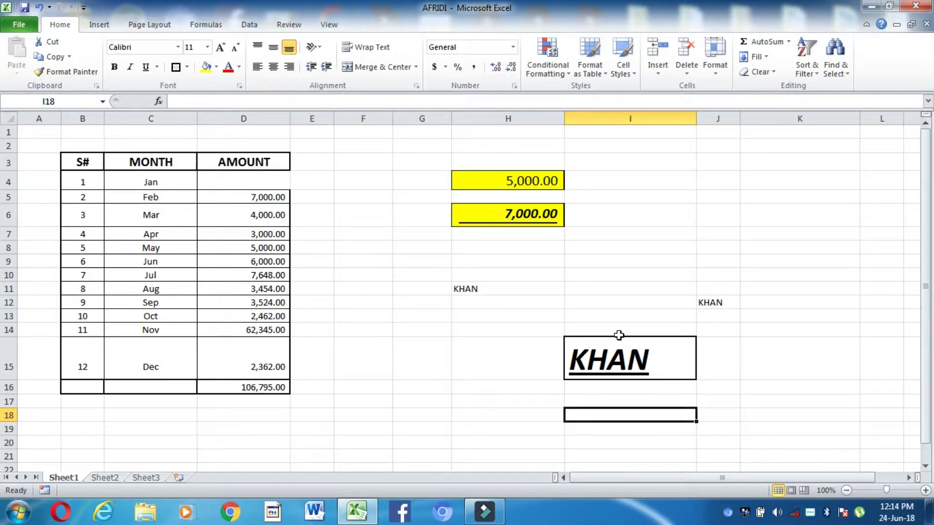
left_click(186, 68)
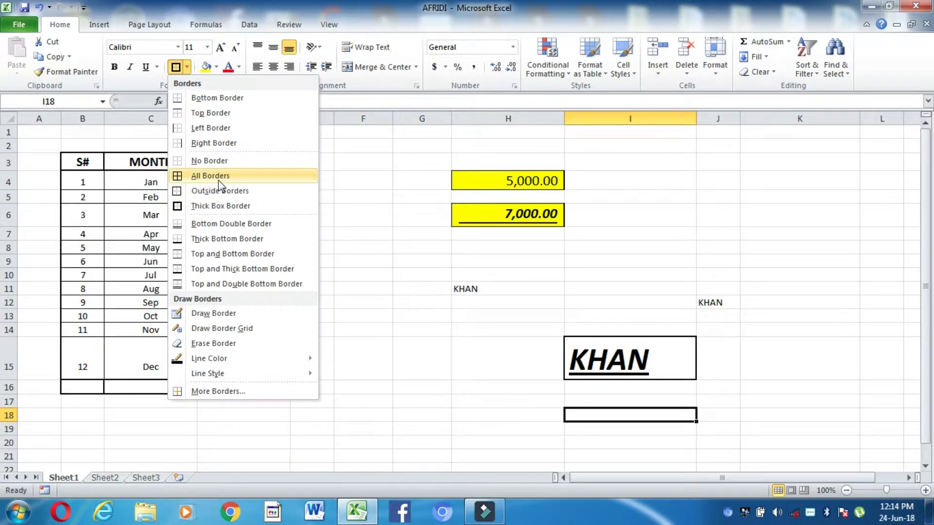
left_click(133, 181)
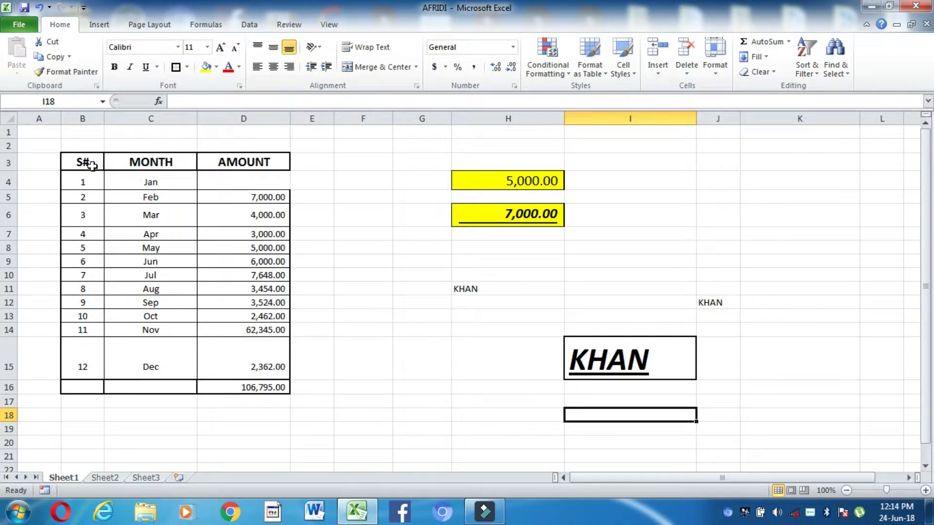
Apply All Borders to the S#, MONTH and AMOUNT range B3:D16, forming a full grid.
mouse_move(91, 165)
left_mouse_down()
mouse_move(248, 336)
mouse_move(277, 406)
mouse_move(272, 389)
left_mouse_up()
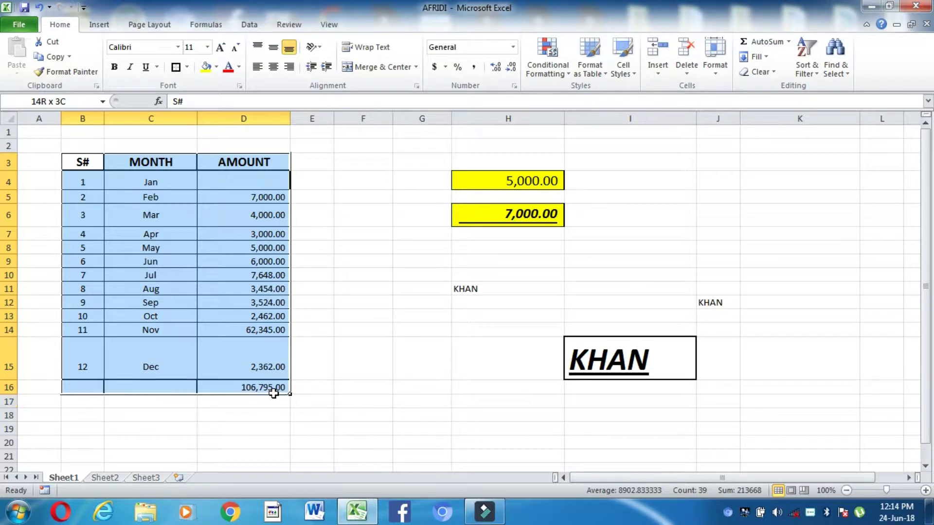
left_click(187, 67)
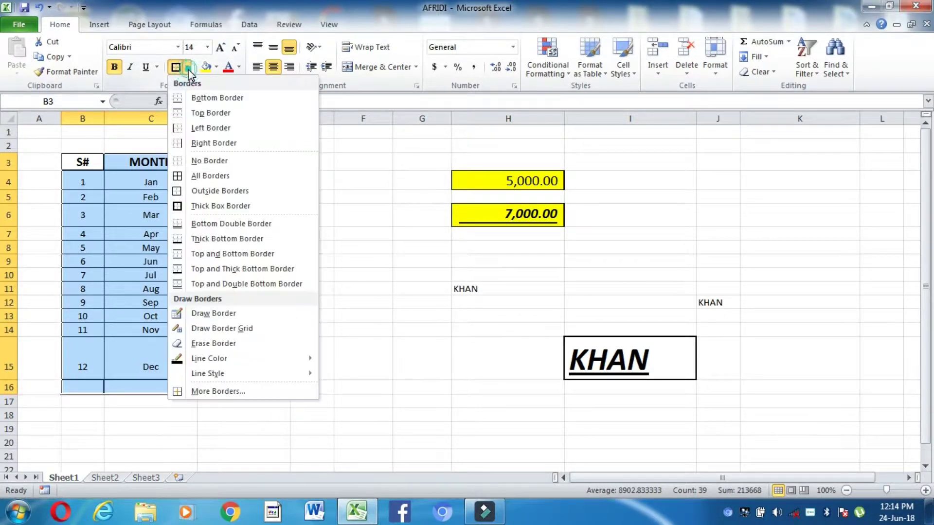
left_click(216, 161)
left_click(214, 288)
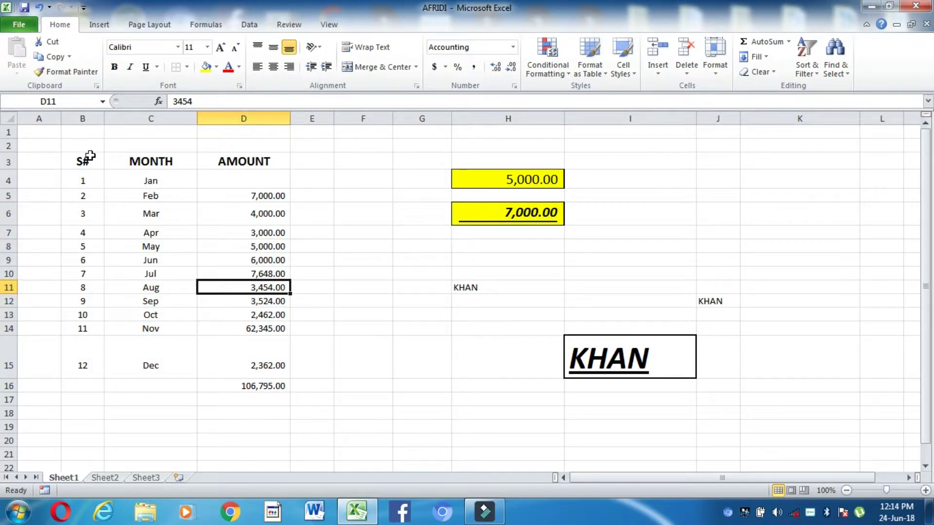
left_click_drag(89, 156, 266, 388)
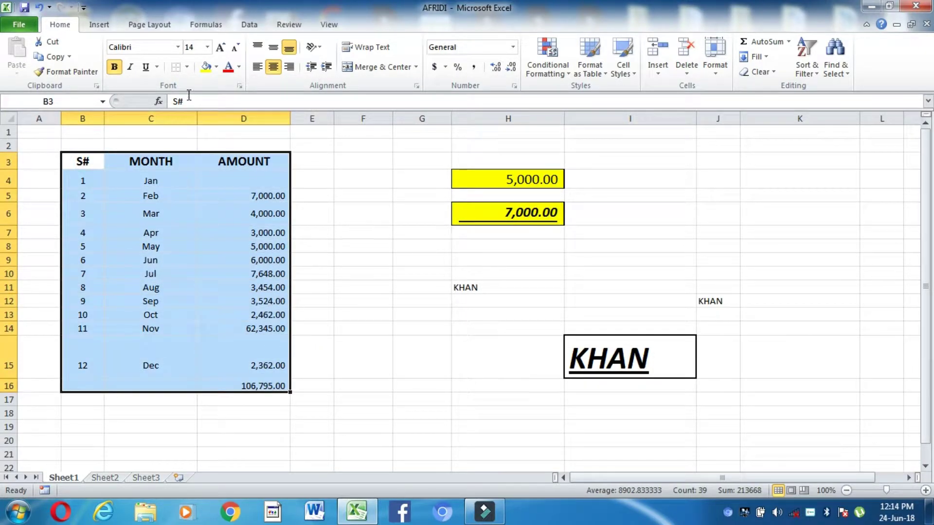
left_click(186, 68)
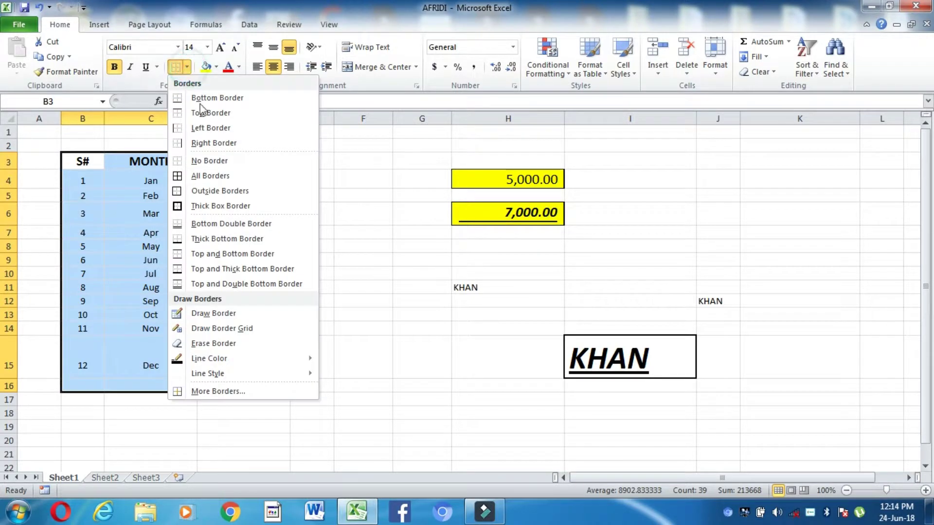
left_click(222, 174)
left_click(240, 230)
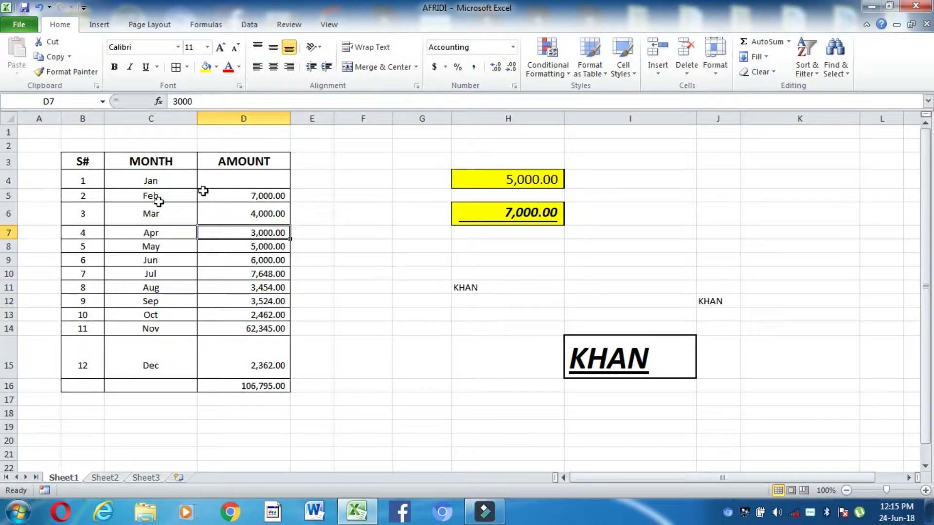
left_click(218, 259)
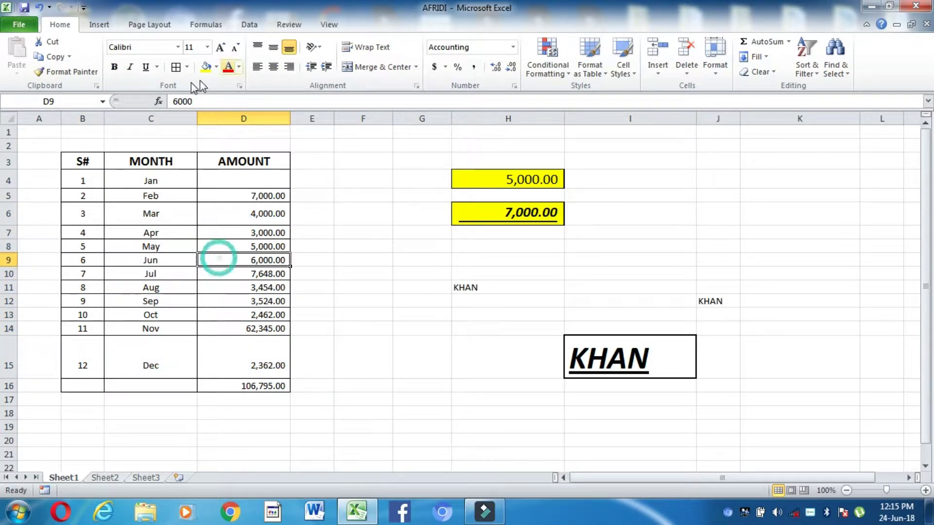
left_click(241, 284)
left_click(603, 359)
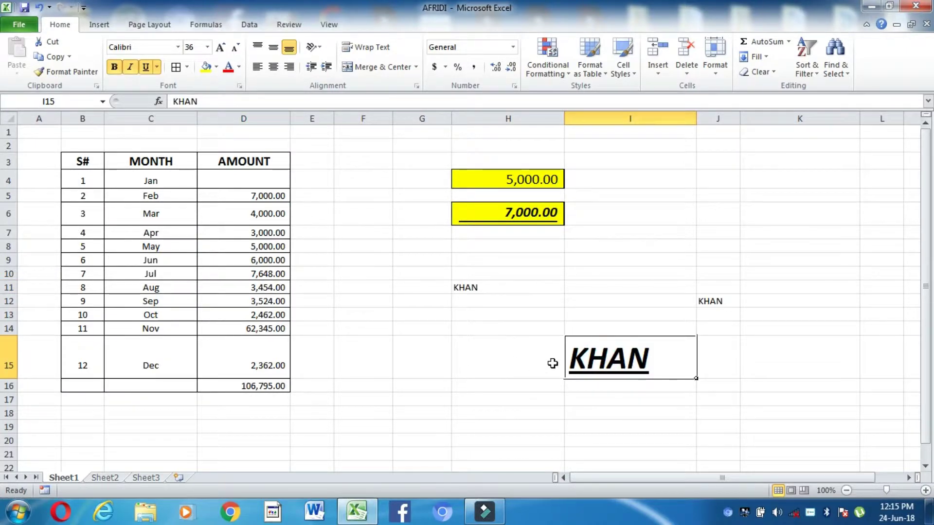
Set KHAN in I15 to Arial Rounded MT at 28 pt with a yellow cell fill.
left_click(179, 47)
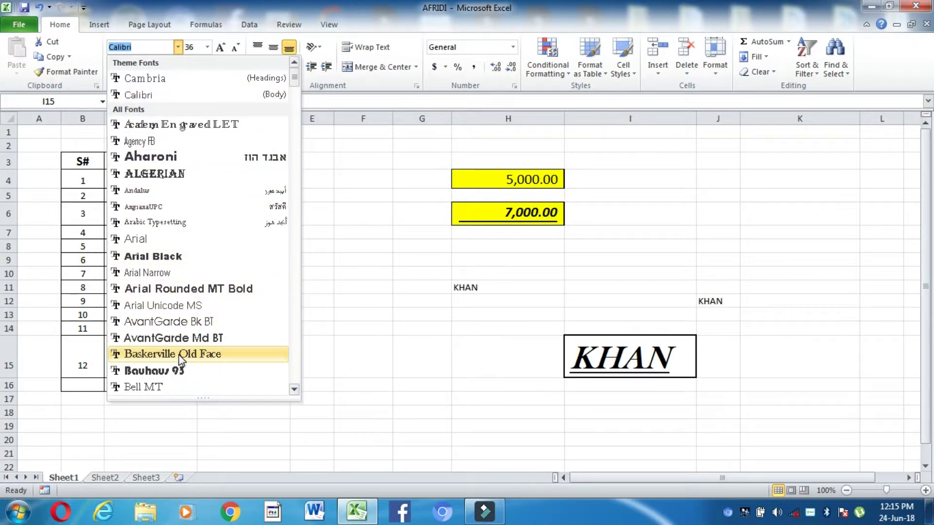
left_click(188, 288)
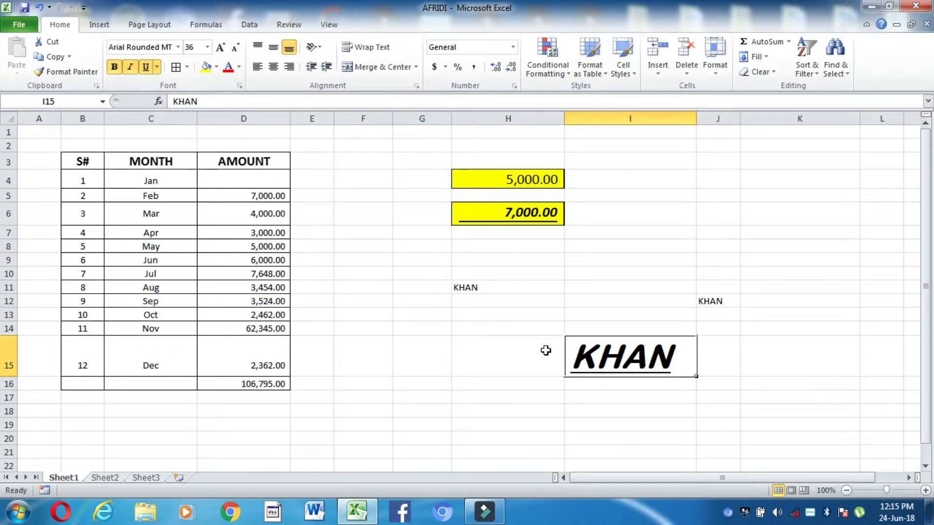
left_click(207, 46)
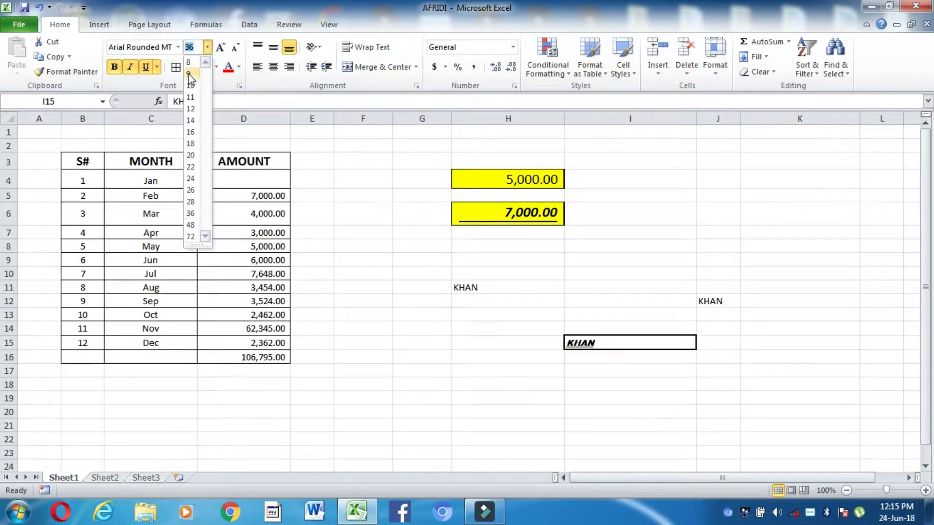
left_click(197, 213)
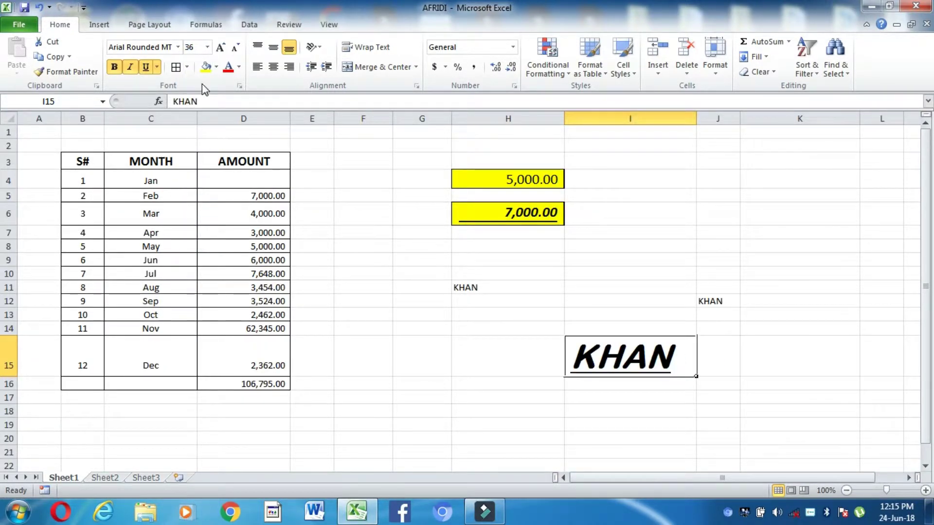
left_click(225, 51)
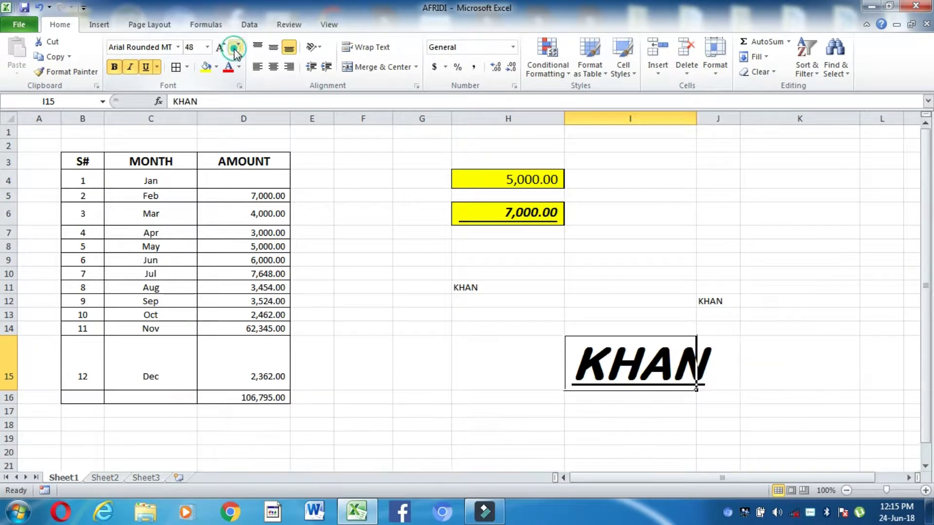
left_click(219, 47)
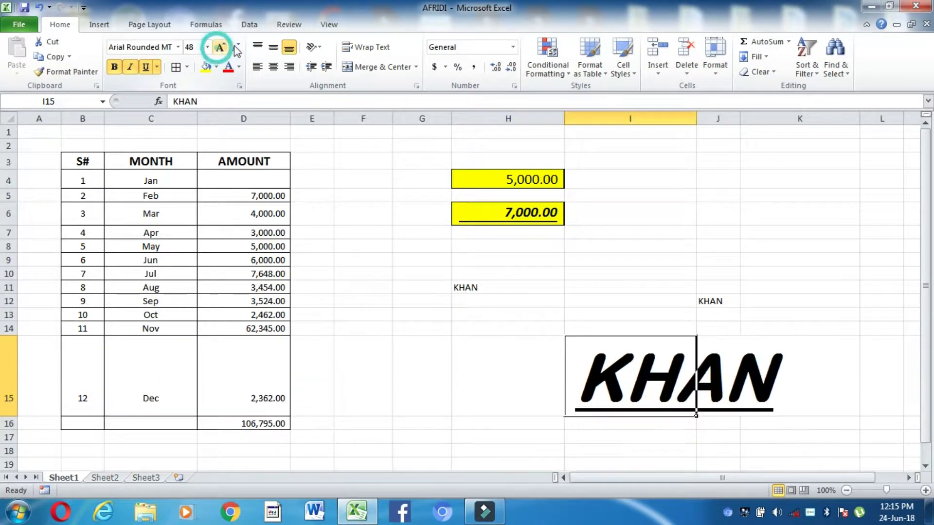
left_click(236, 47)
left_click(236, 47)
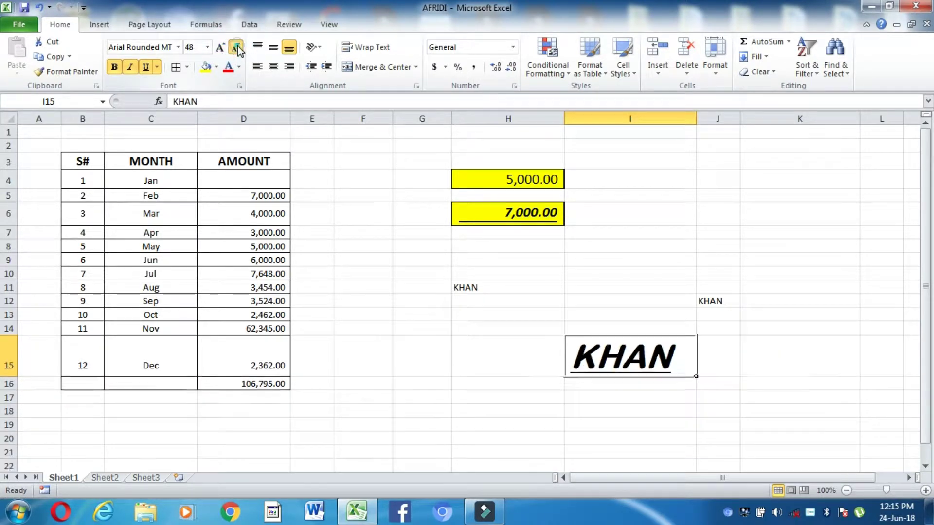
left_click(206, 67)
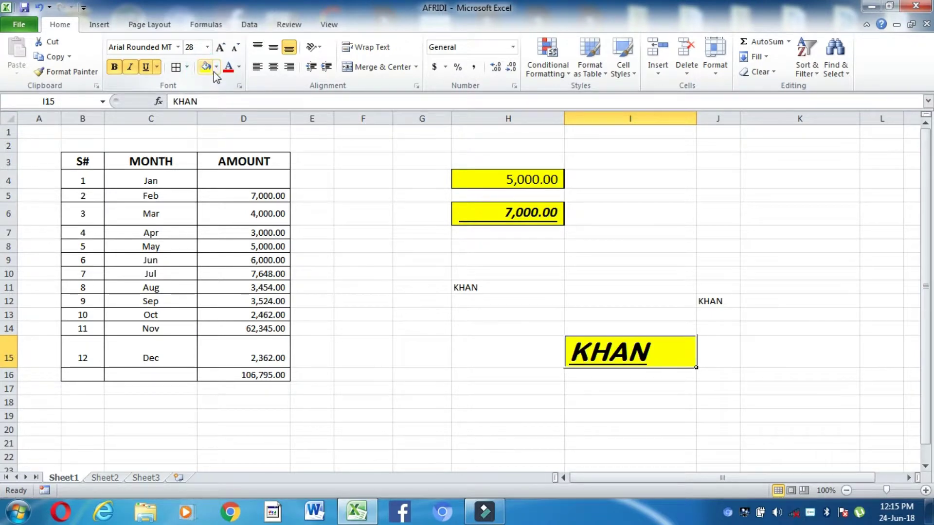
Change the KHAN font colour in I15 to light blue, then select the month column.
left_click(215, 68)
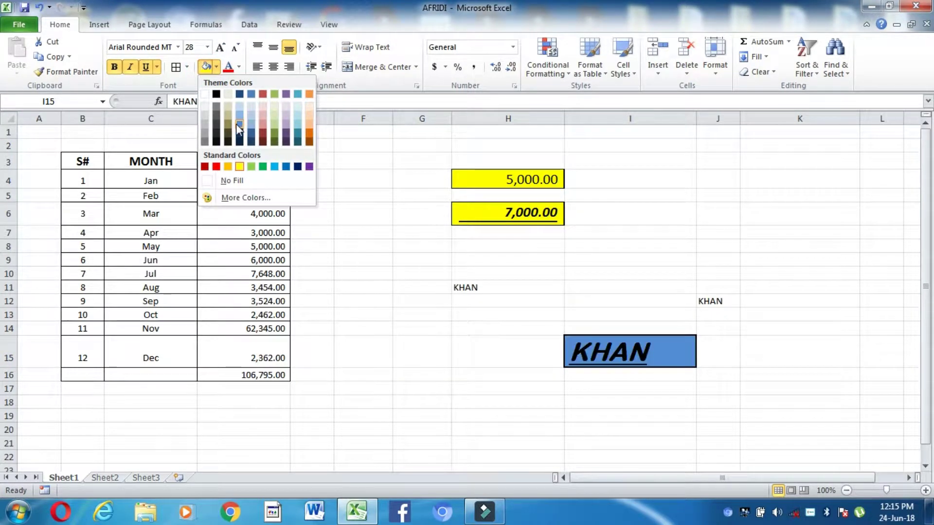
left_click(239, 67)
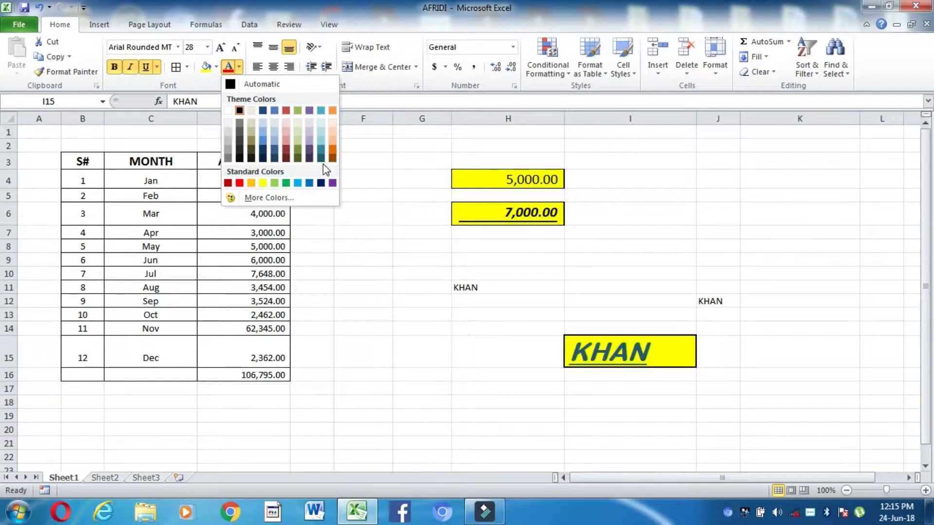
left_click(321, 145)
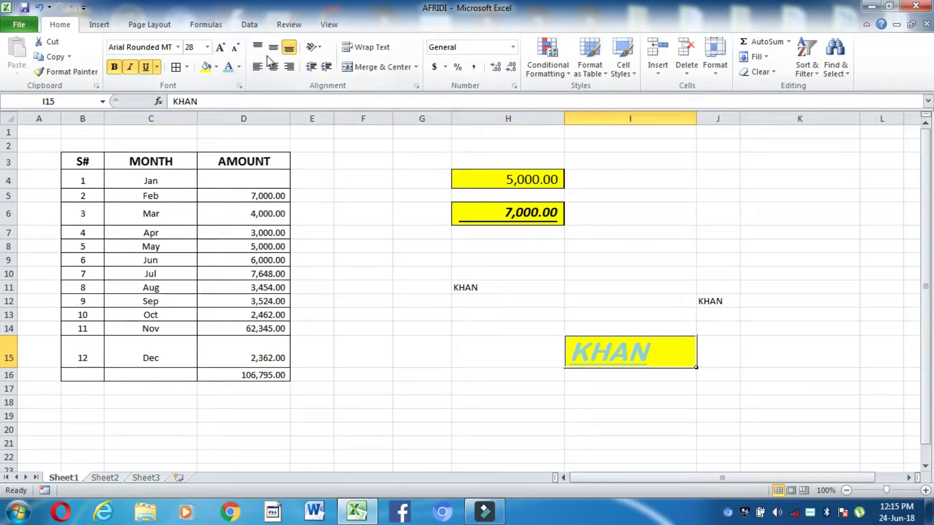
left_click(251, 236)
left_click(183, 235)
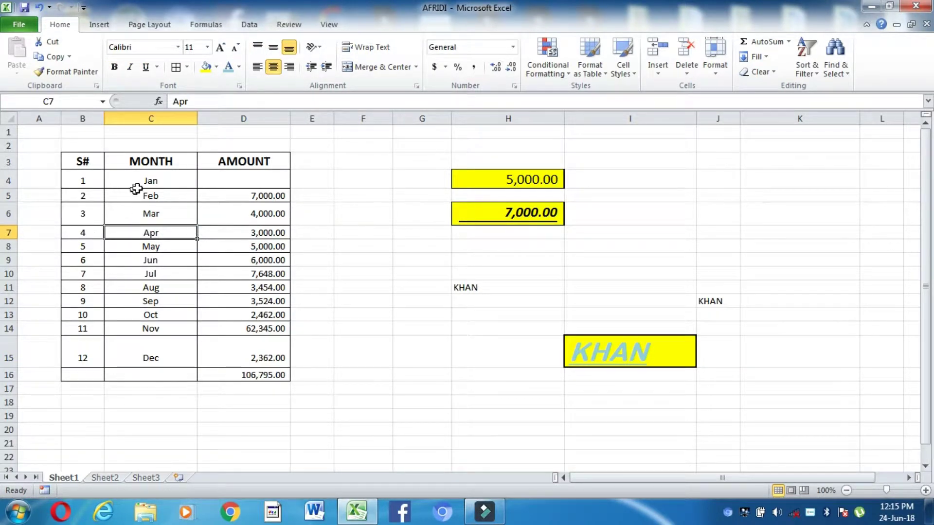
left_click_drag(133, 184, 166, 340)
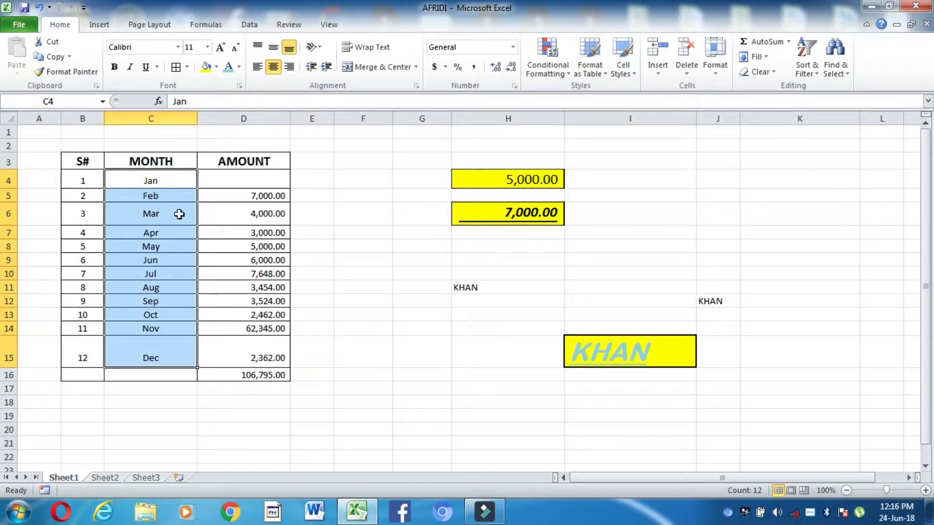
left_click(257, 49)
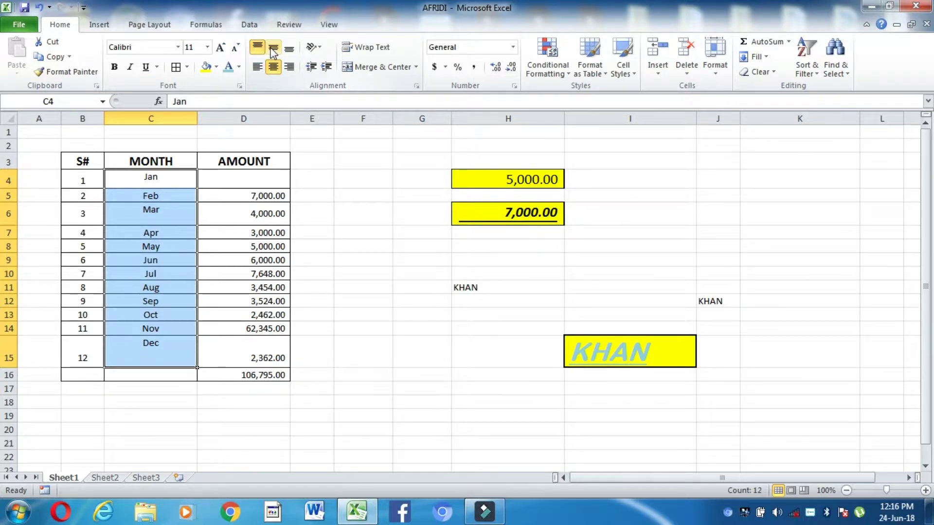
left_click(273, 49)
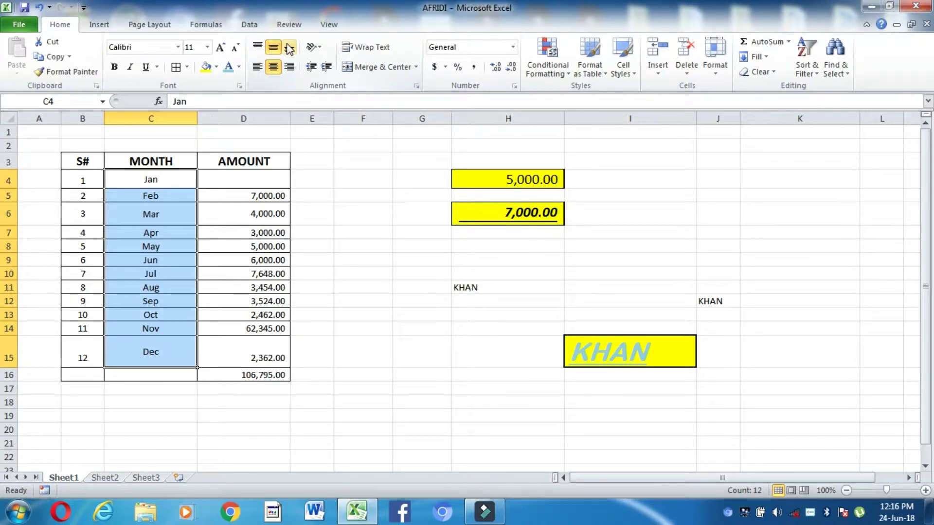
left_click(289, 48)
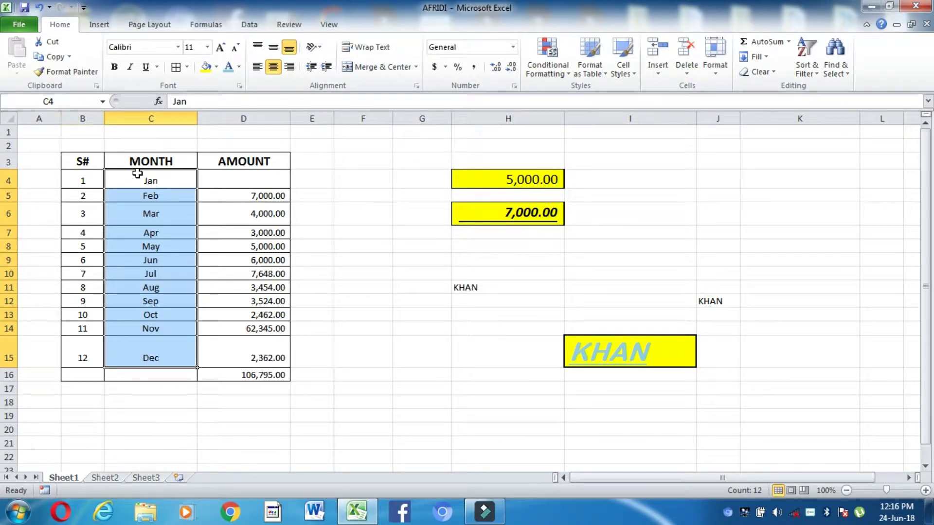
scroll(138, 173, "up", 1, "ctrl")
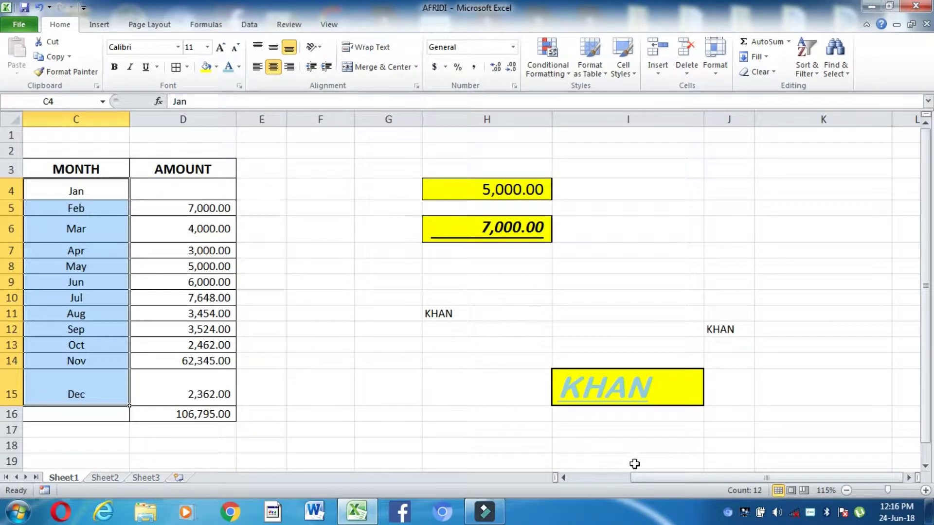
left_click_drag(635, 478, 573, 478)
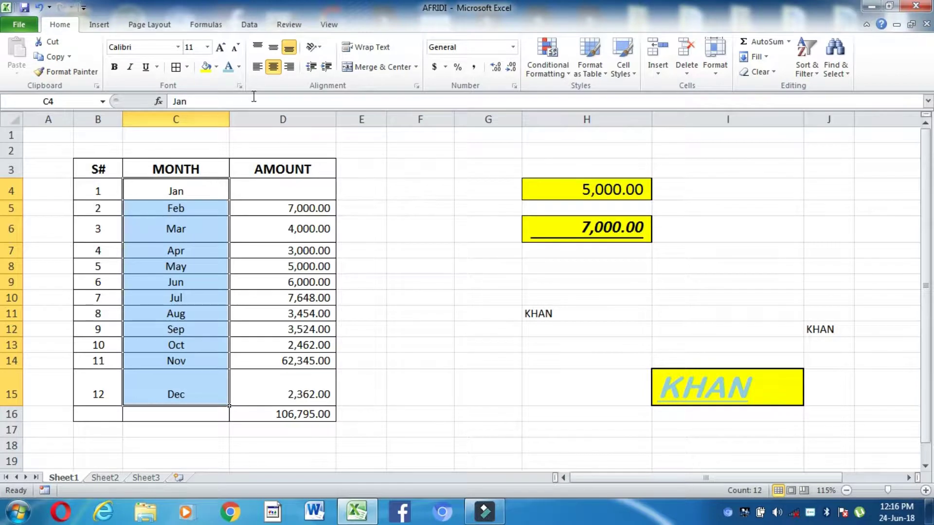
left_click(258, 46)
left_click(273, 48)
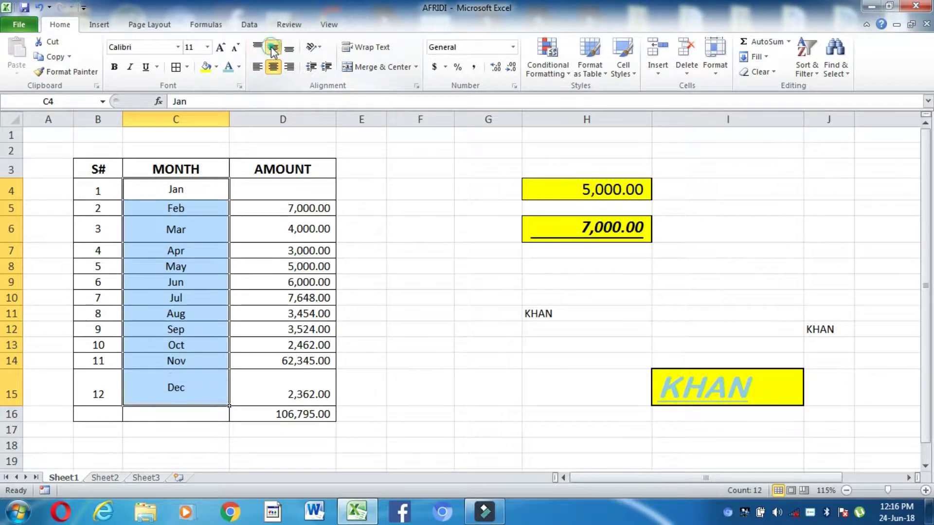
left_click(288, 50)
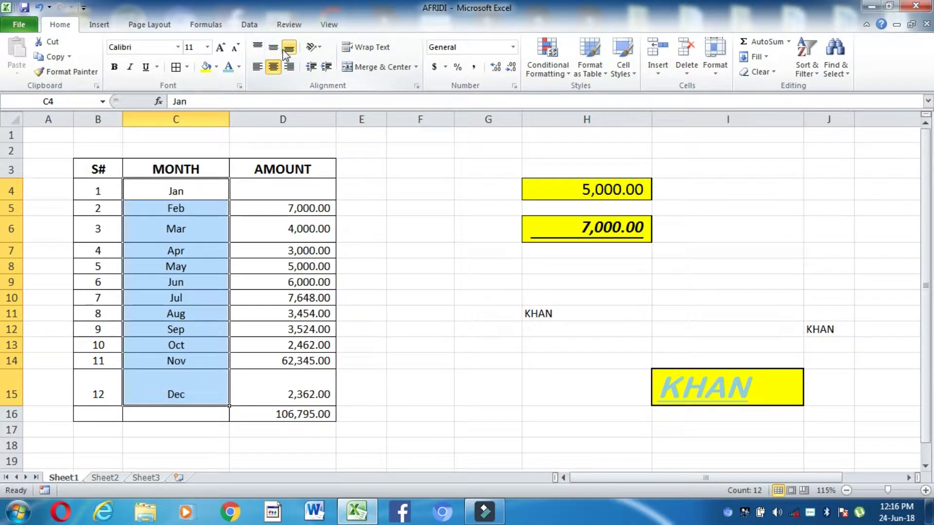
left_click(260, 71)
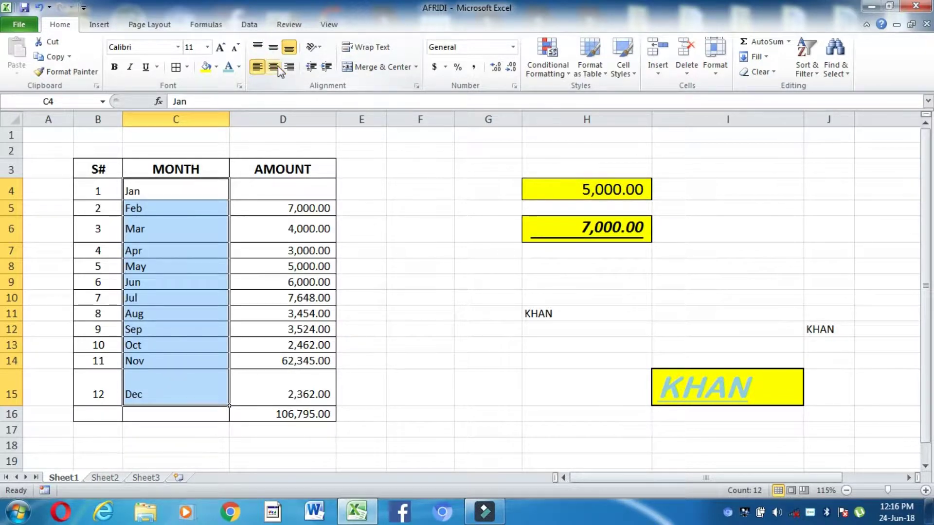
left_click(280, 71)
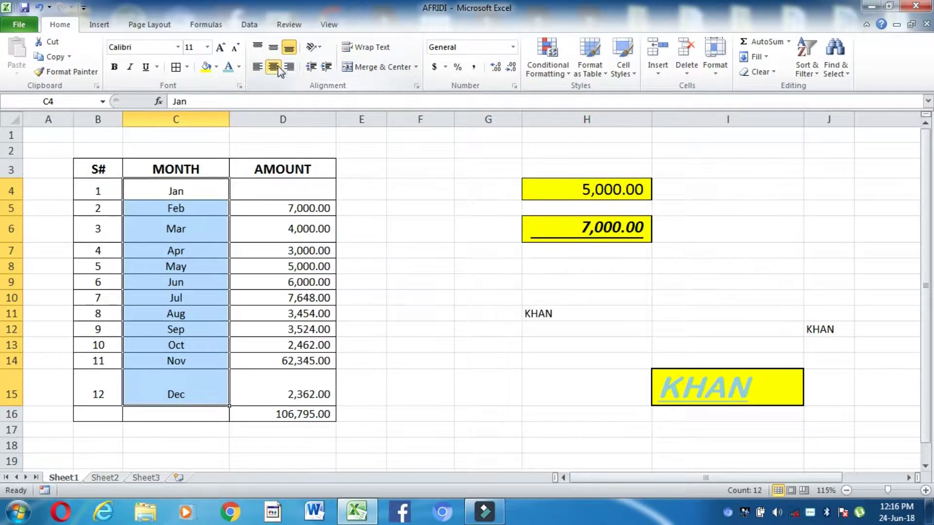
left_click(288, 72)
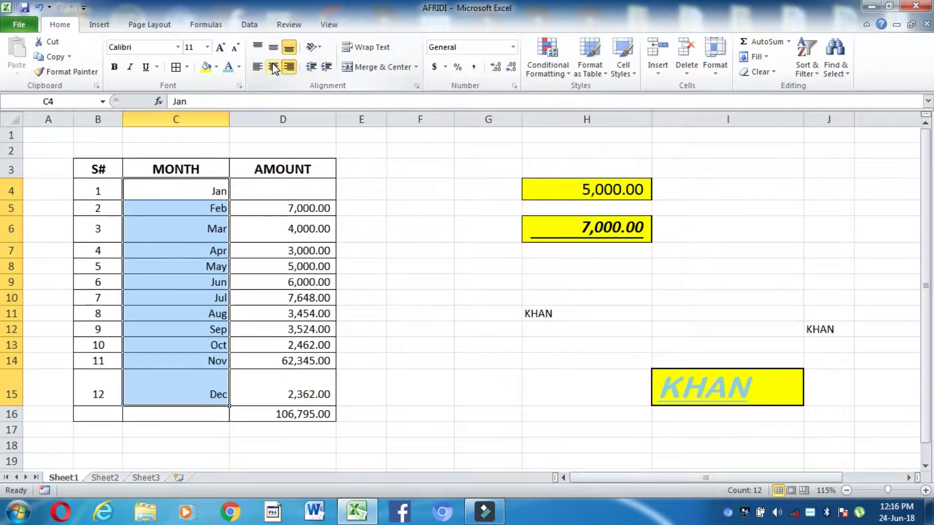
left_click(274, 68)
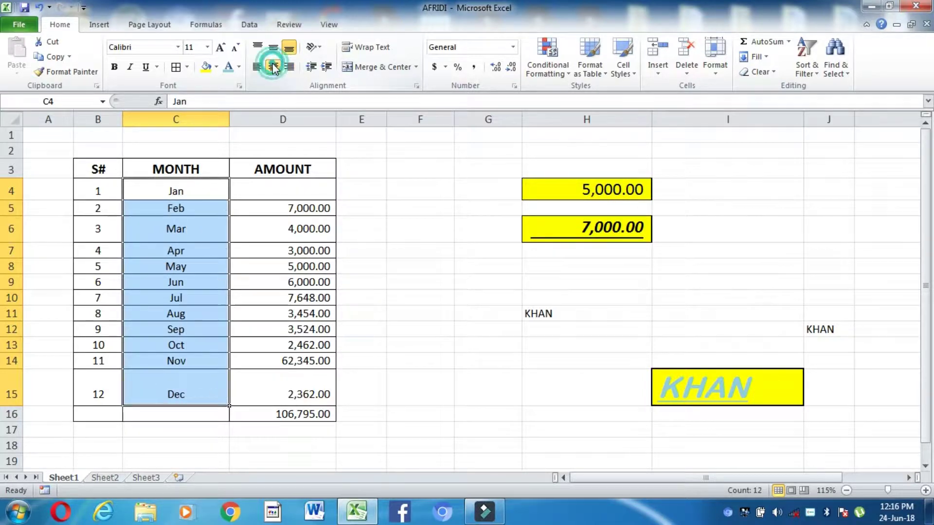
Try Angle Clockwise, Rotate Text Up and Angle Counterclockwise orientations on the month names.
left_click(319, 49)
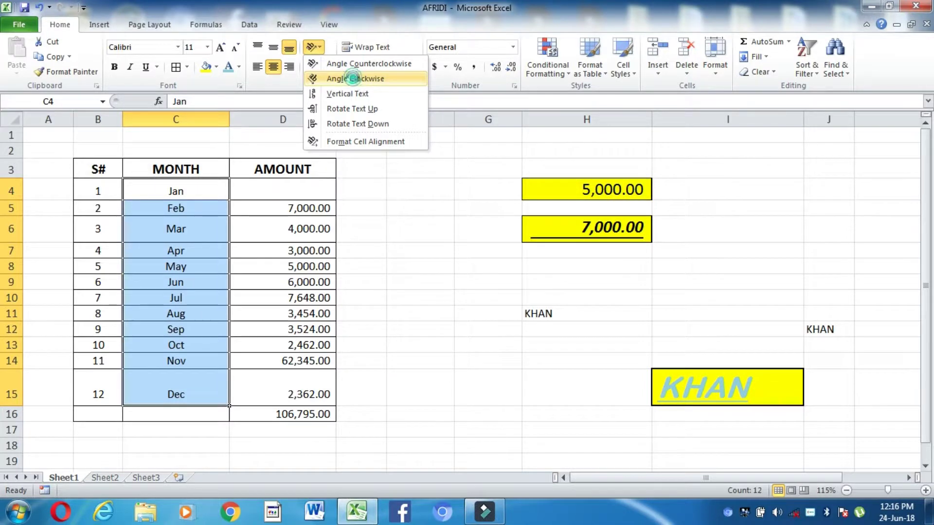
left_click(354, 79)
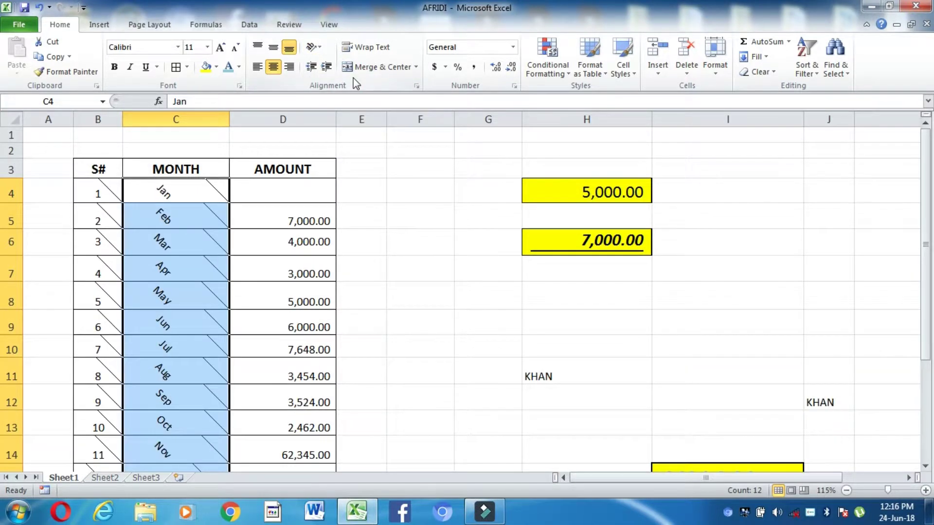
left_click(313, 47)
left_click(351, 109)
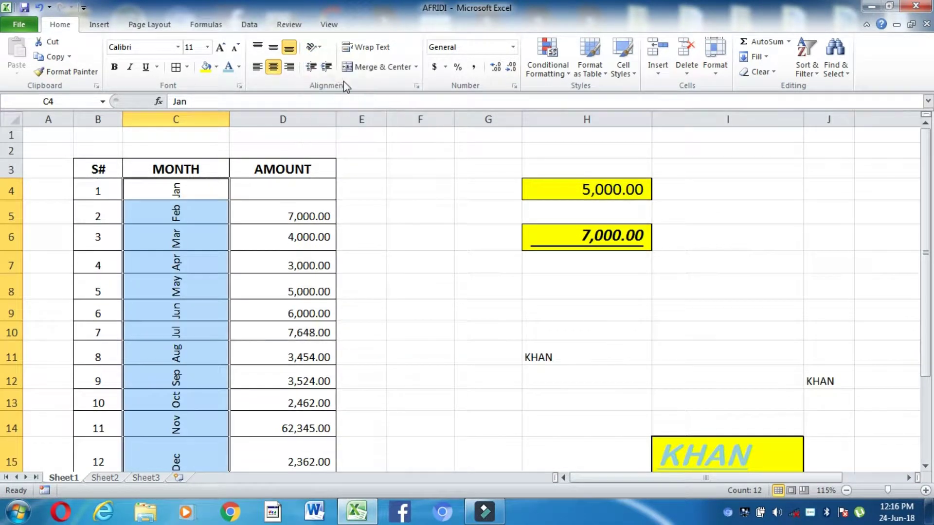
left_click(313, 47)
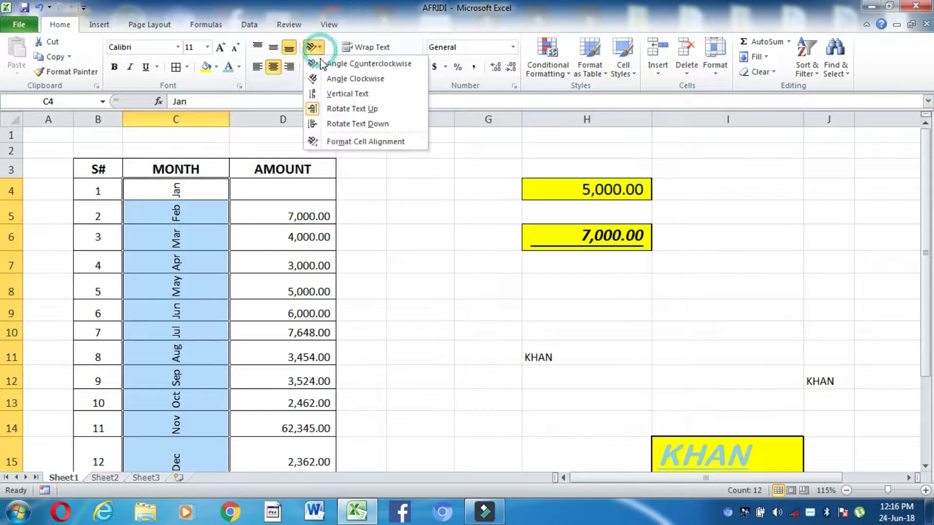
left_click(357, 63)
left_click(278, 288)
Undo the rotations to restore horizontal month names, then select the Mar cell C6.
key("ctrl+z")
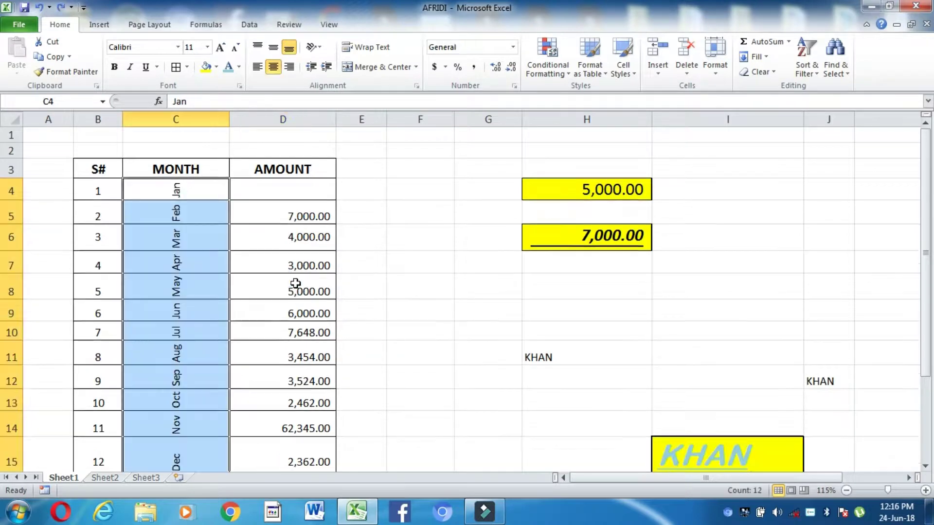
key("ctrl+z")
left_click(253, 239)
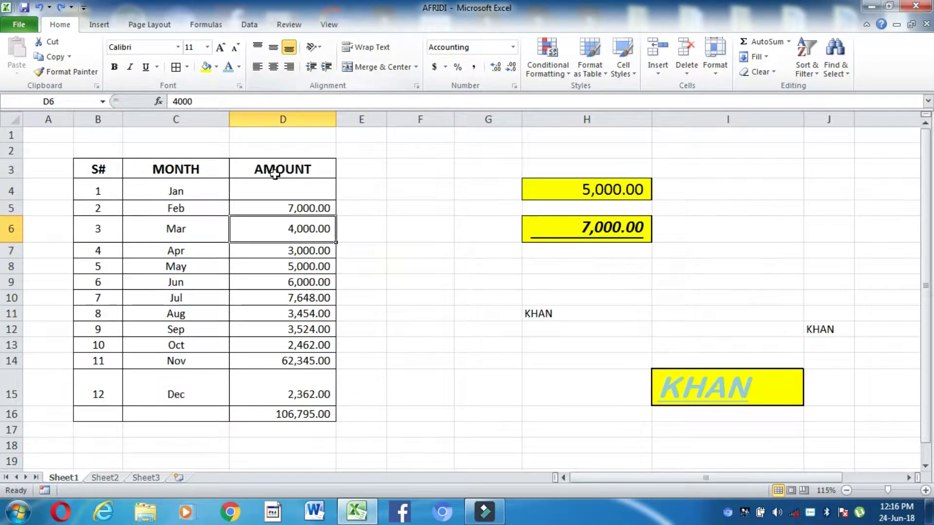
left_click(202, 231)
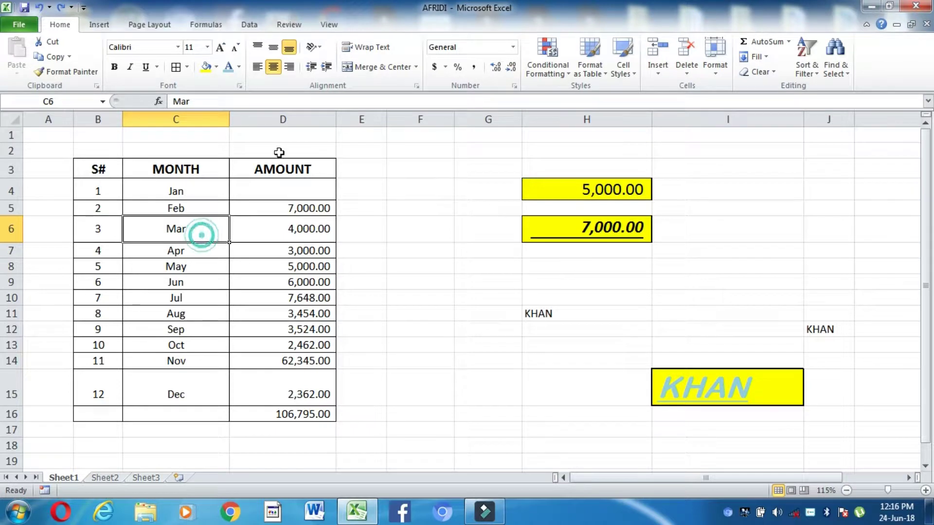
Try indent changes on Mar in C6, then undo them so Mar sits centred again.
left_click(327, 68)
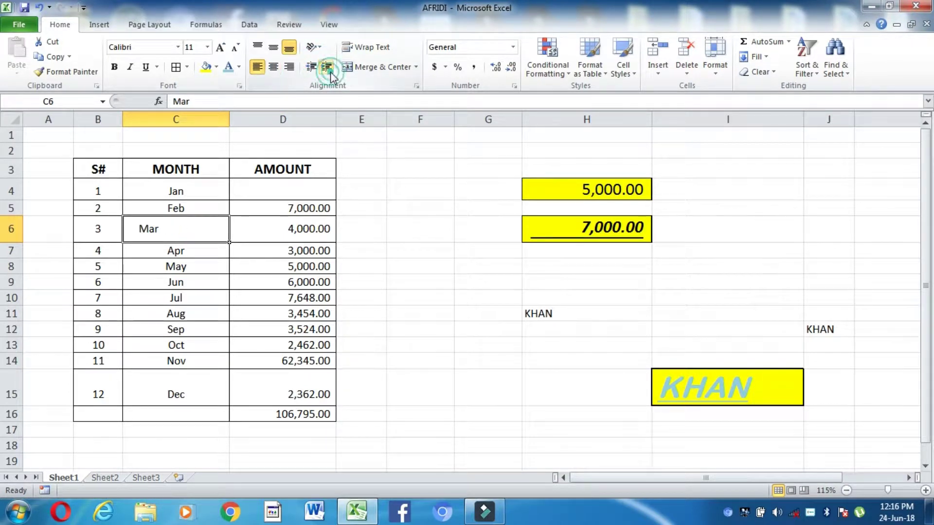
left_click(327, 68)
left_click(311, 66)
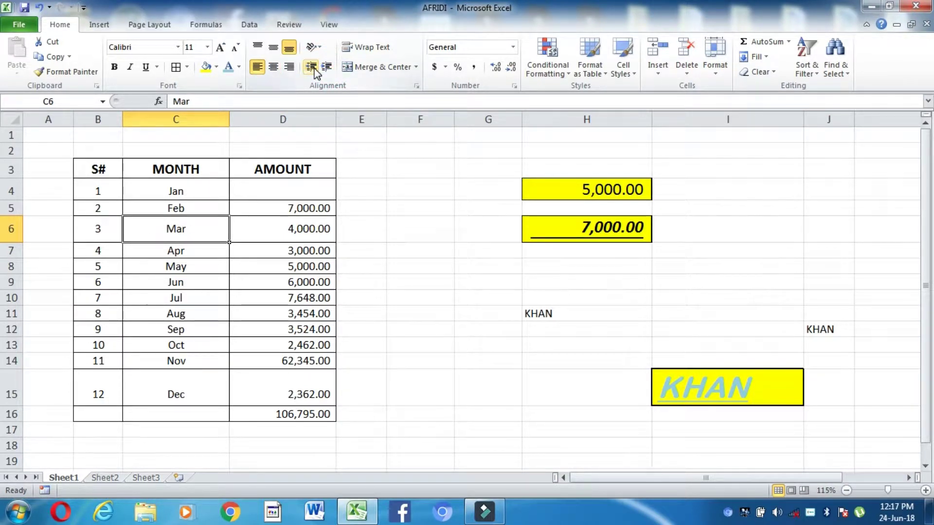
left_click(311, 66)
left_click(311, 66)
left_click(311, 67)
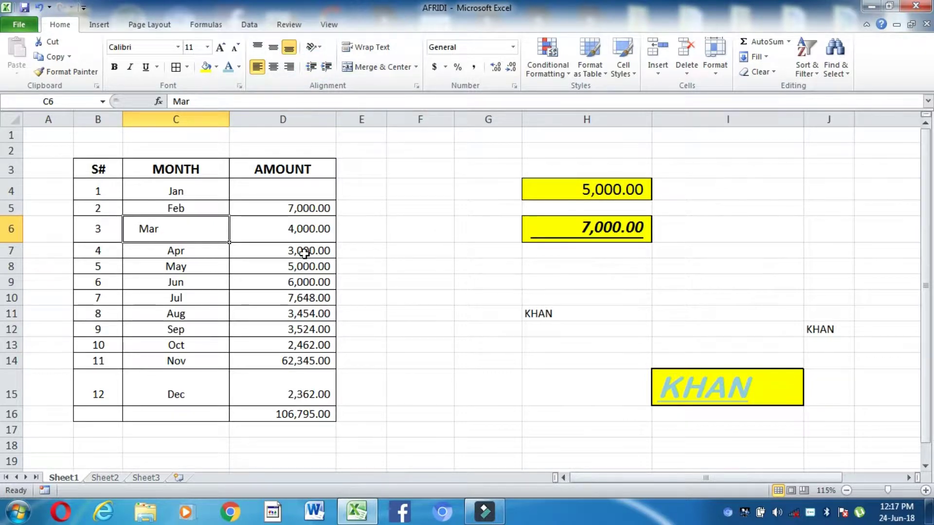
key("ctrl+z")
key("ctrl+z")
Select D12, then move to the empty cell F6 beside the table.
left_click(294, 330)
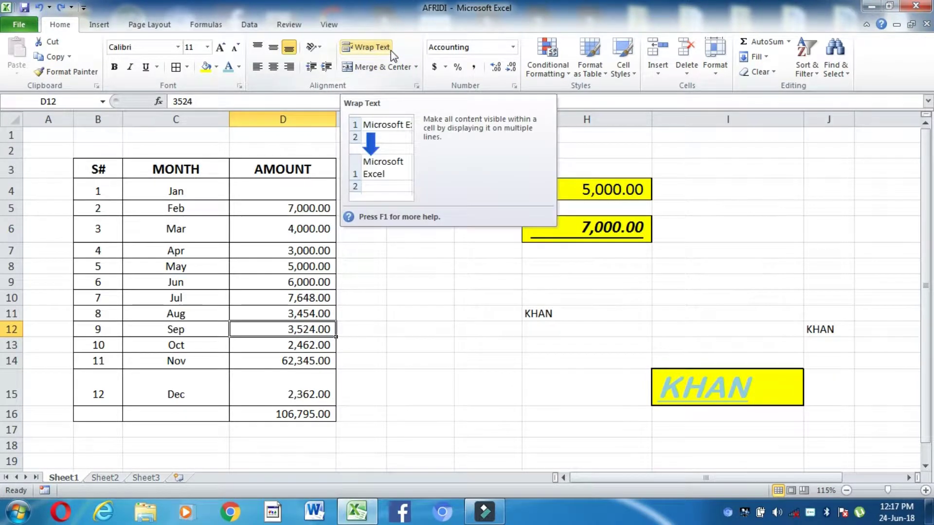
left_click(392, 313)
left_click(409, 230)
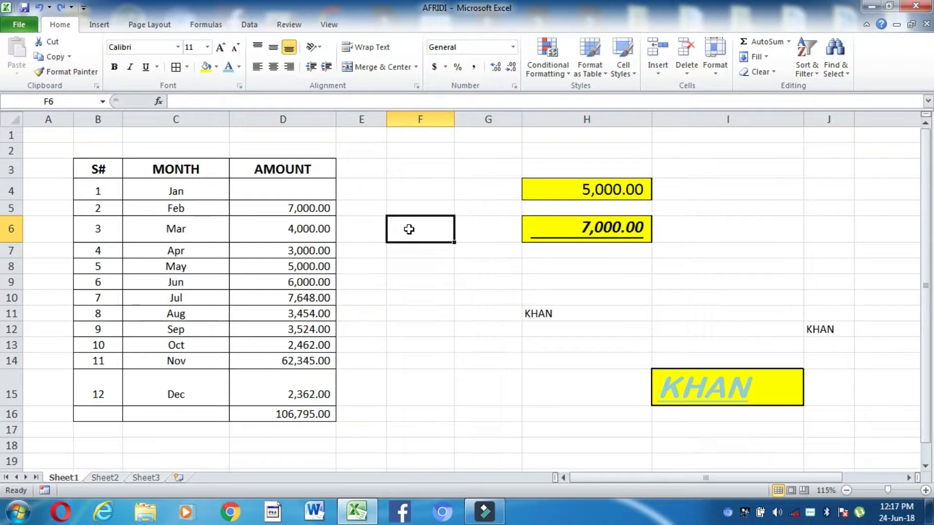
Enter SDFSDFSDFSDFSDFSDF in F6 and turn on Wrap Text for it.
type("SDFSDFSDFSDFSD")
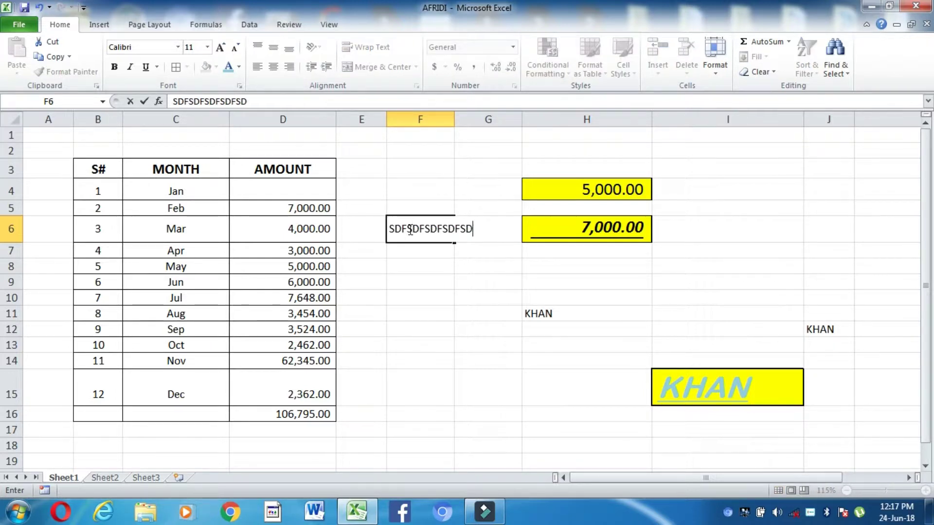
type("FSDF")
left_click(432, 307)
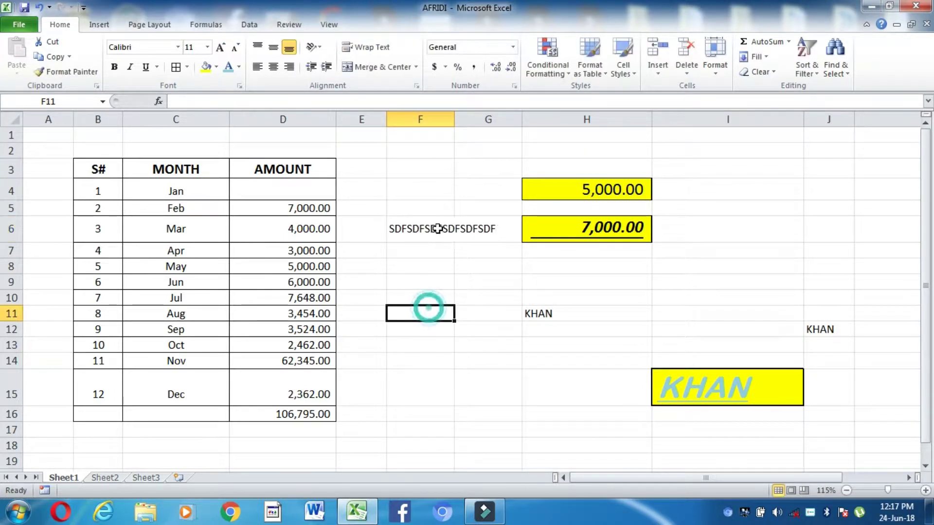
left_click(434, 227)
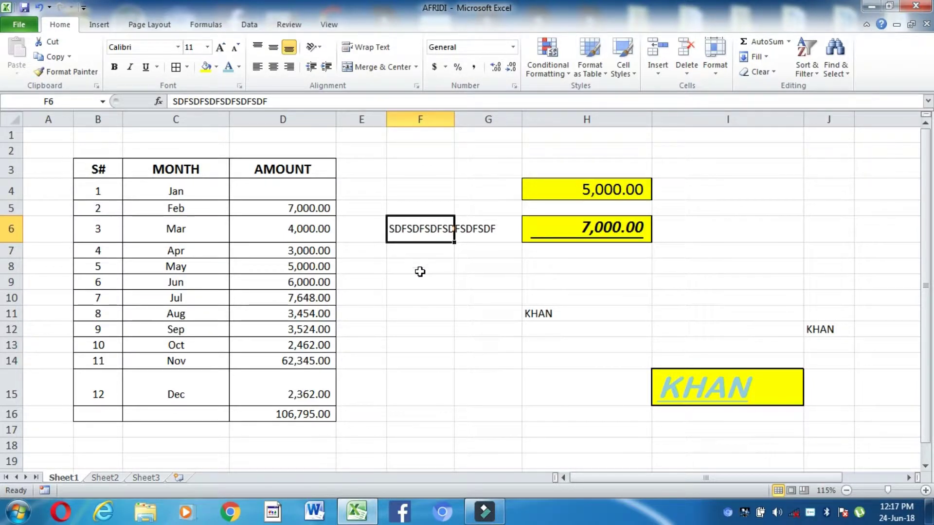
left_click(366, 49)
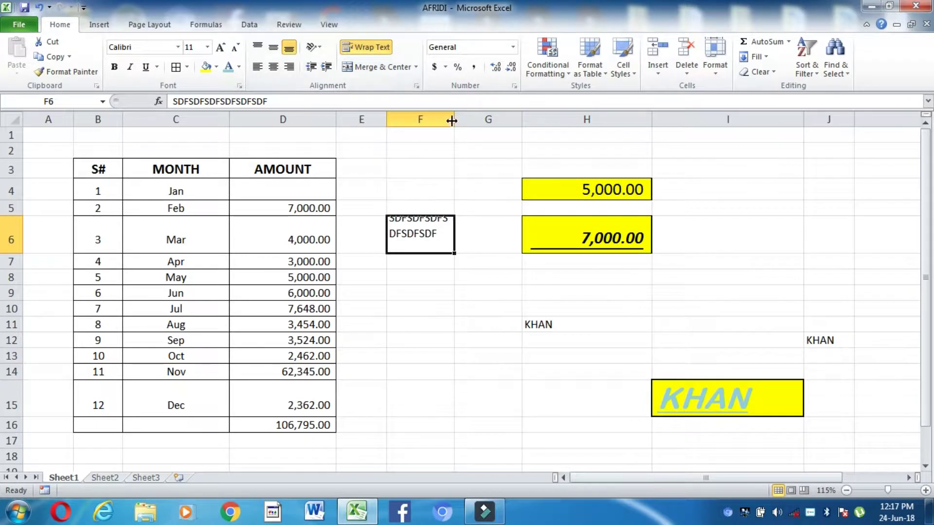
Widen column F and raise row 6 to 52.50 so the text shows on two lines.
left_click_drag(452, 121, 469, 120)
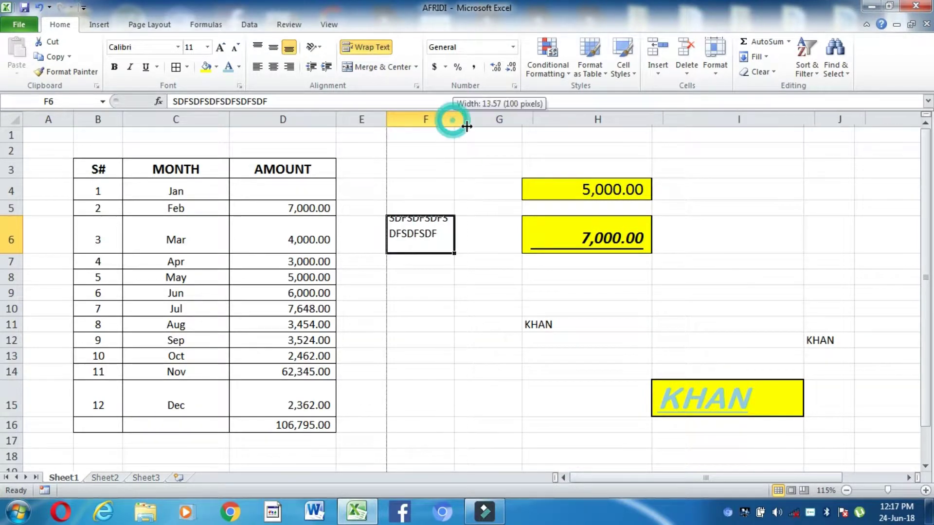
left_click(431, 247)
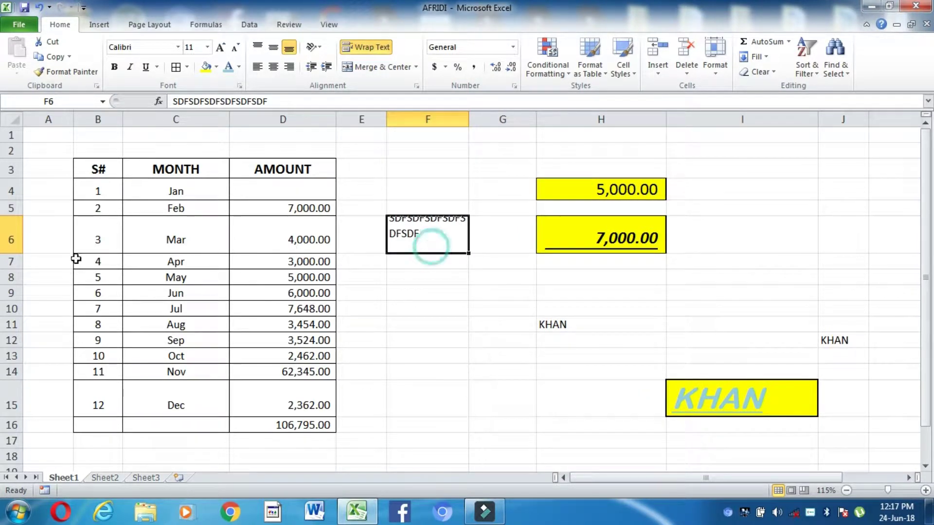
left_click(17, 254)
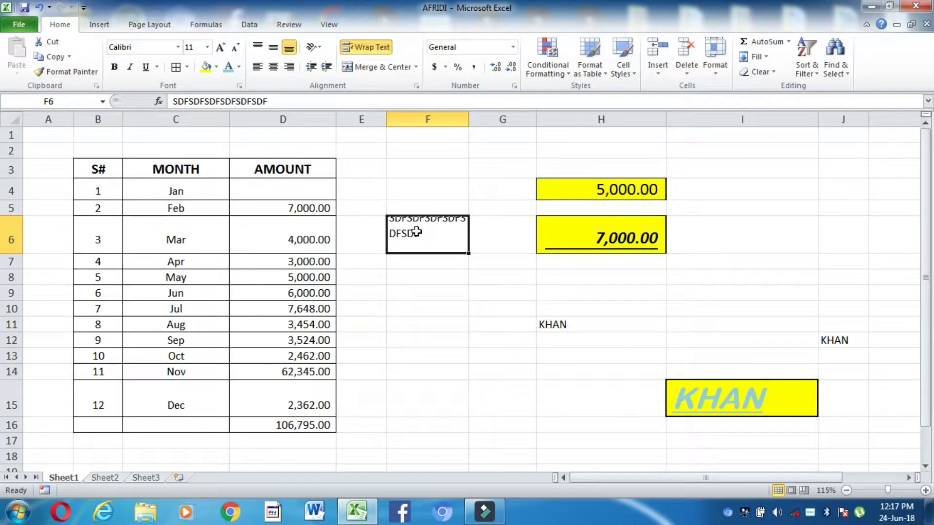
left_click_drag(17, 256, 17, 271)
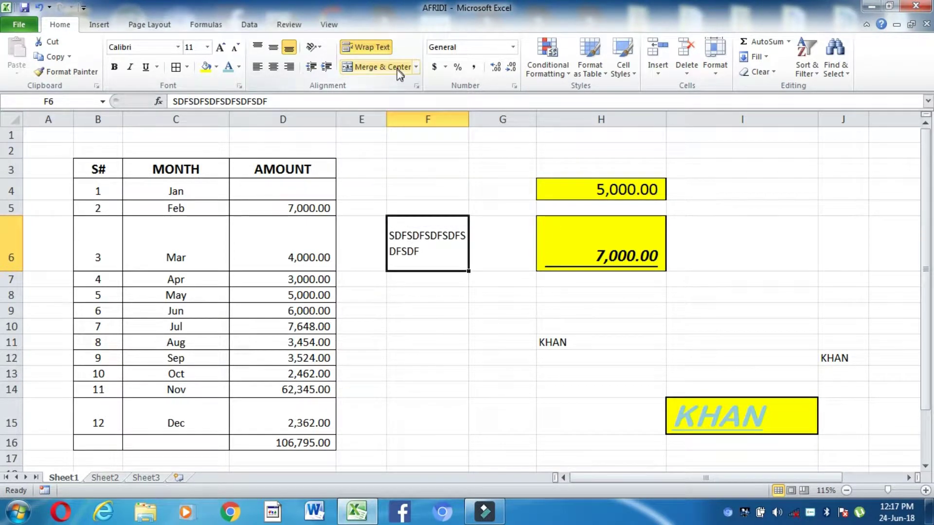
left_click(352, 310)
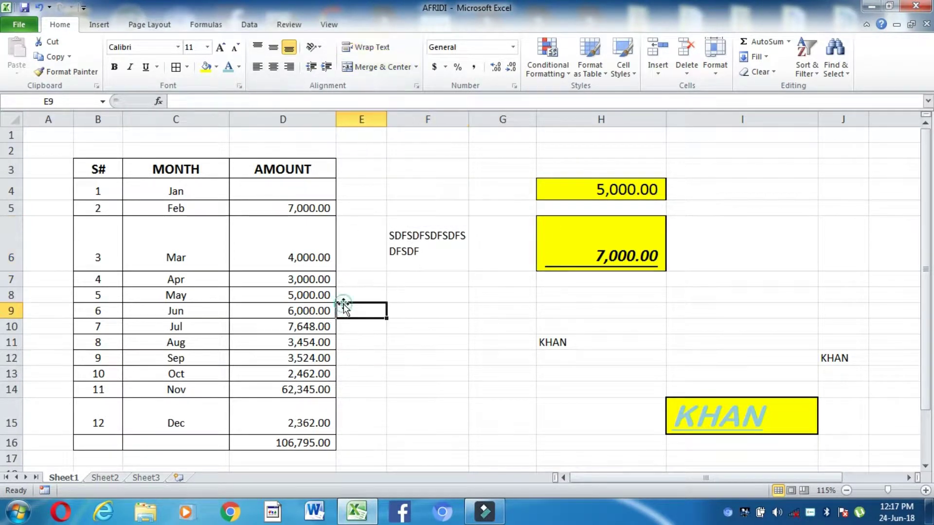
Select the range H11 through J11 starting from the KHAN cell.
left_click(595, 309)
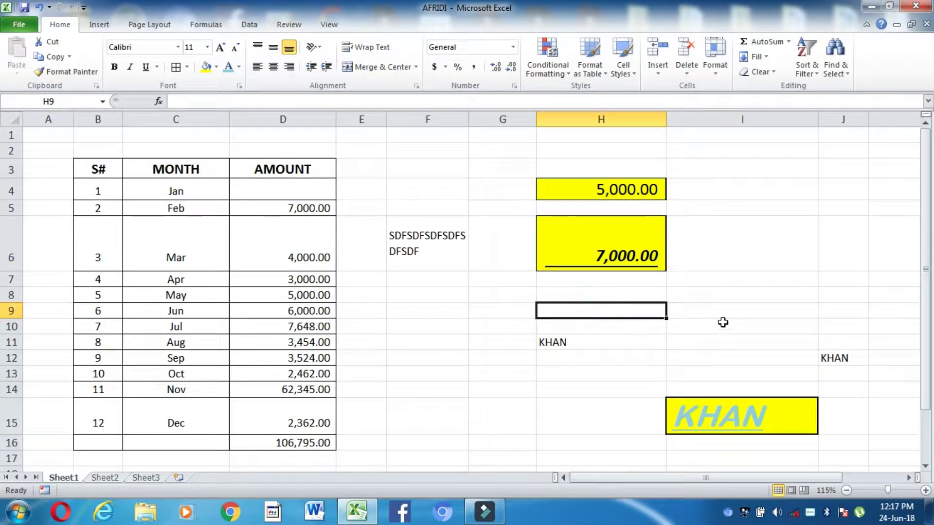
left_click(583, 340)
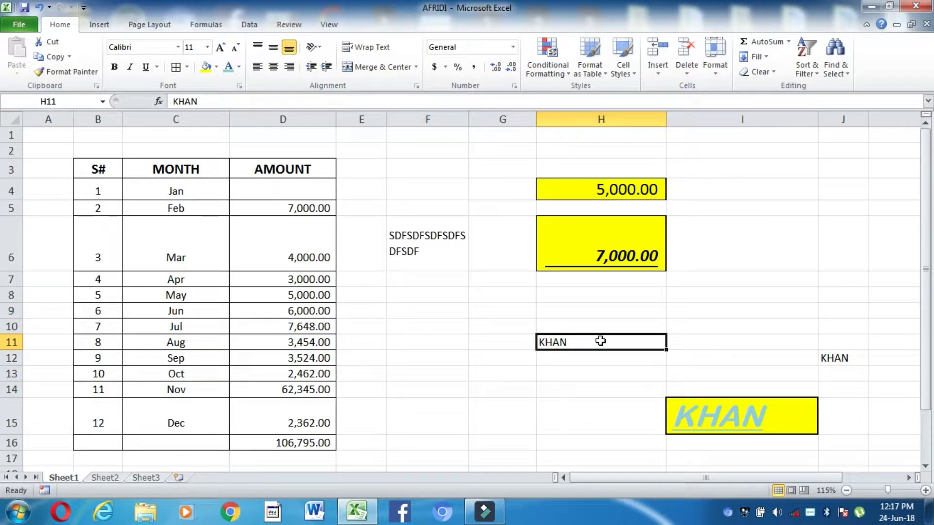
left_click_drag(601, 341, 842, 341)
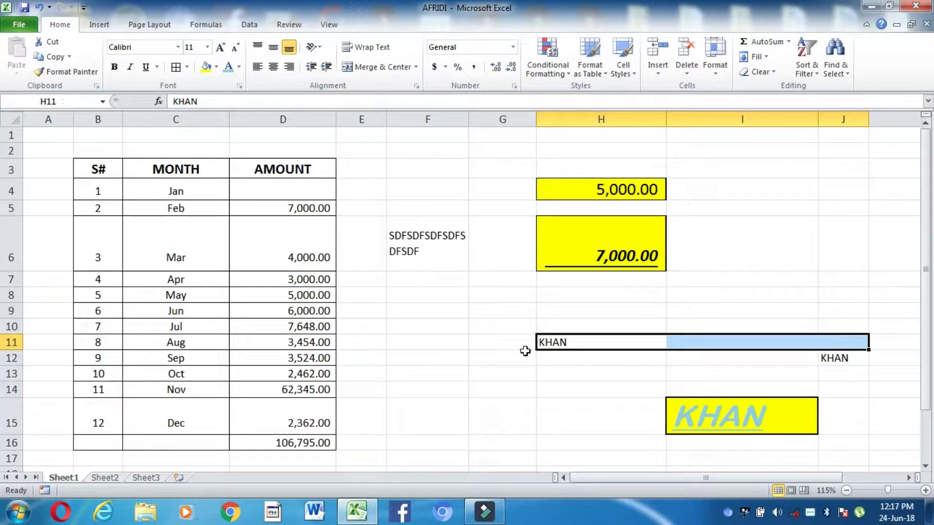
left_click_drag(562, 341, 830, 336)
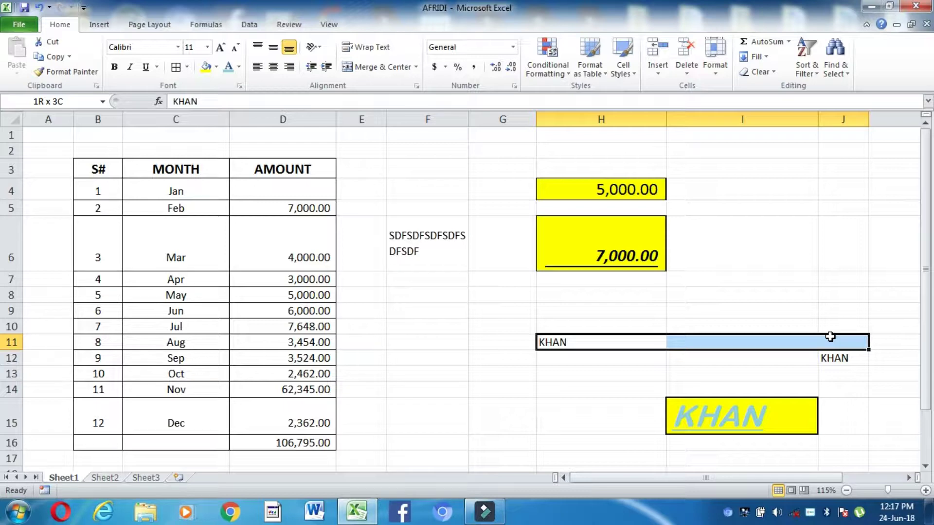
left_click_drag(831, 337, 830, 337)
Apply Merge & Center to H11:J11 and view the merge options list.
left_click(402, 67)
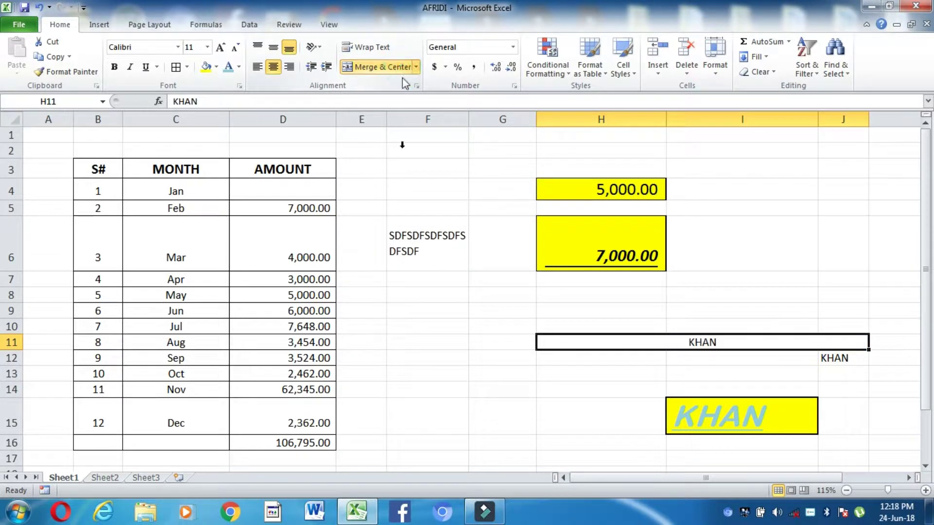
left_click(744, 375)
left_click(736, 345)
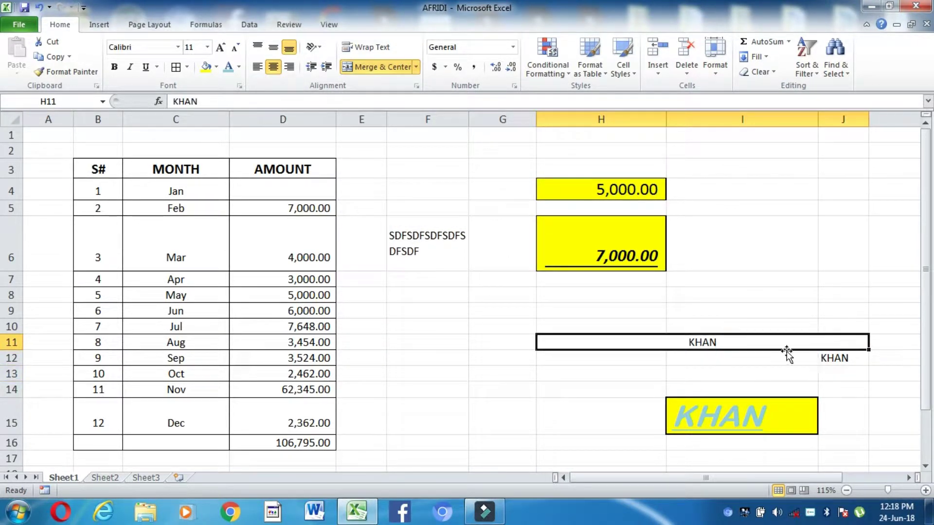
left_click(694, 352)
left_click(416, 66)
Type KHAN, AFRIDI and ADIL into H21, H22 and H23.
scroll(581, 359, "down", 3)
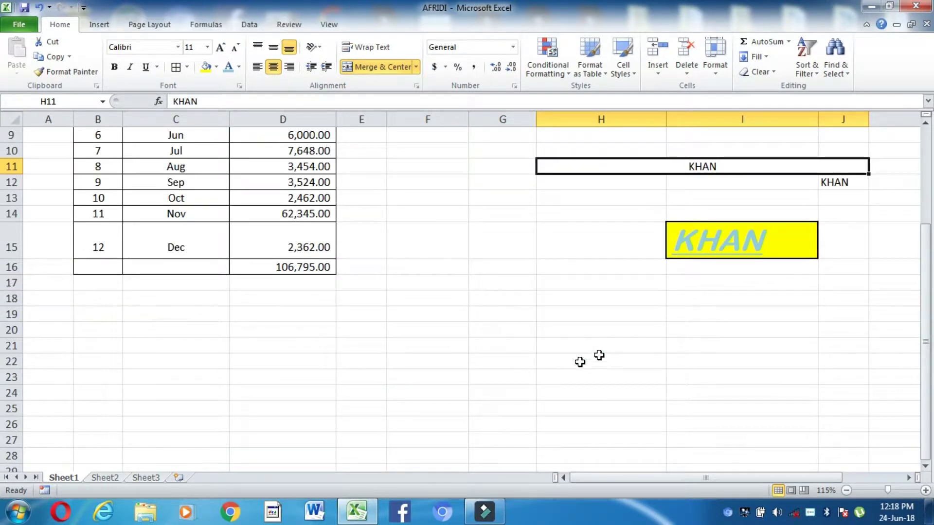
left_click(601, 346)
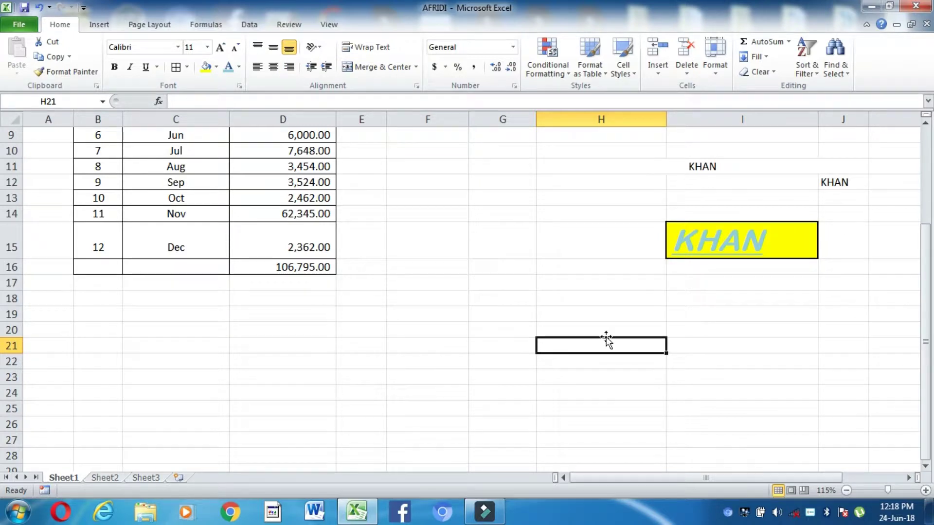
type("K")
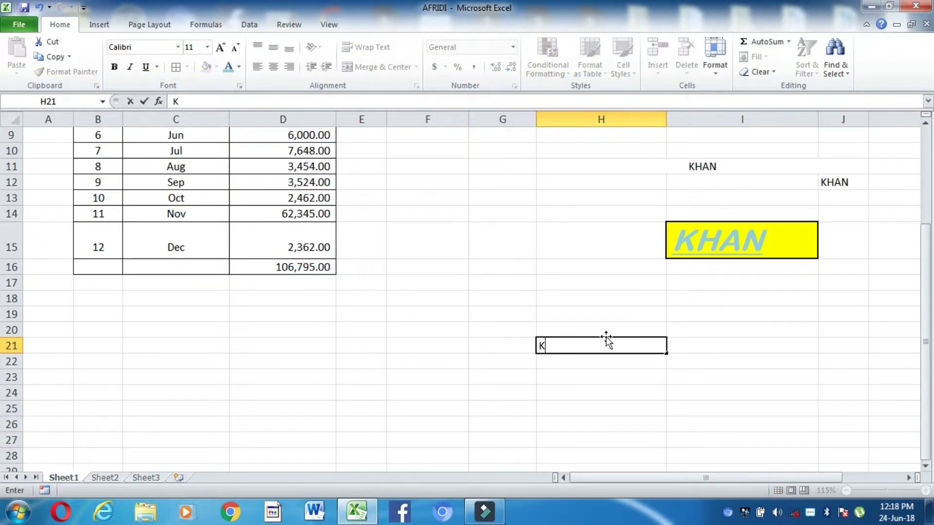
type("HAN")
key("Return")
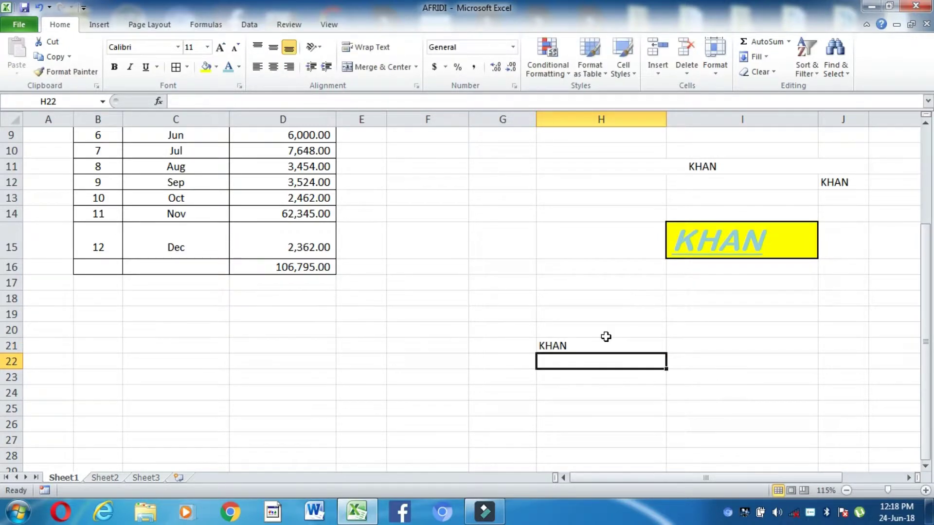
type("AFRIDI")
key("Return")
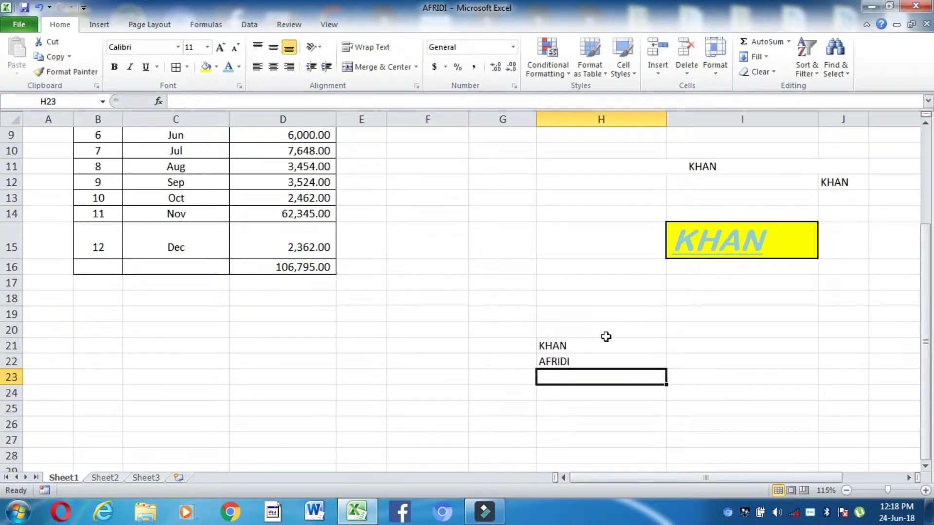
type("ADIL")
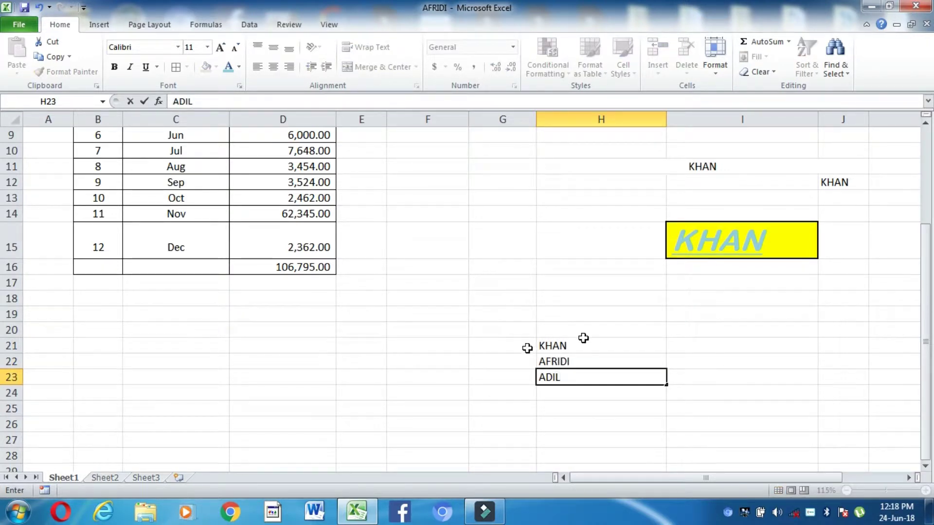
left_click(548, 411)
left_click_drag(463, 346, 746, 392)
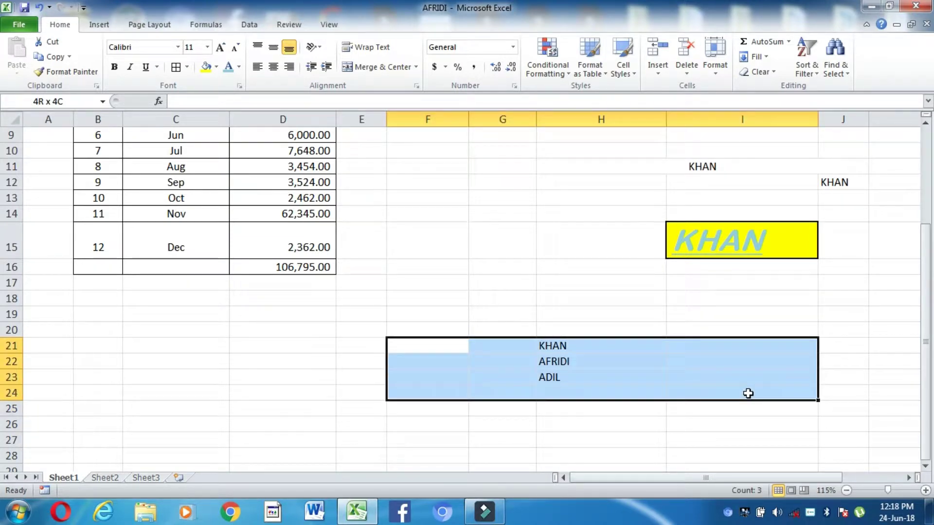
left_click_drag(746, 392, 755, 382)
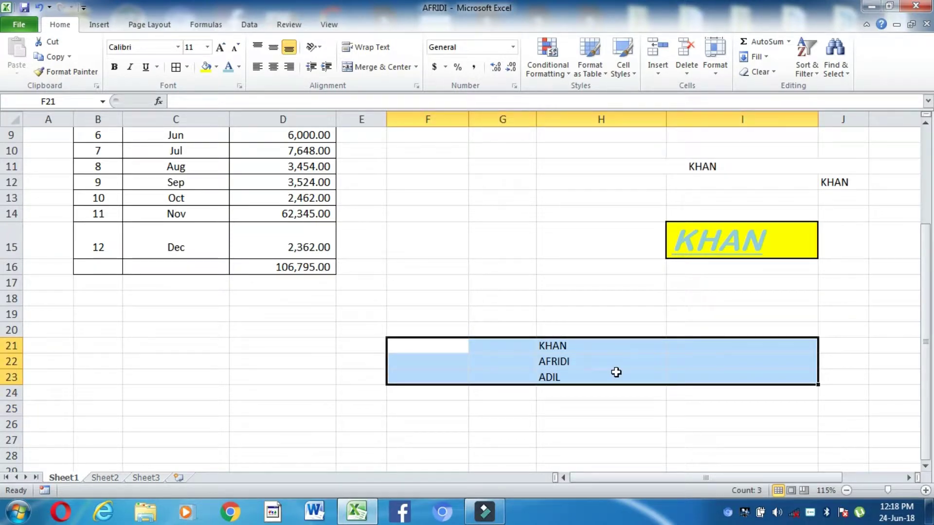
left_click(388, 69)
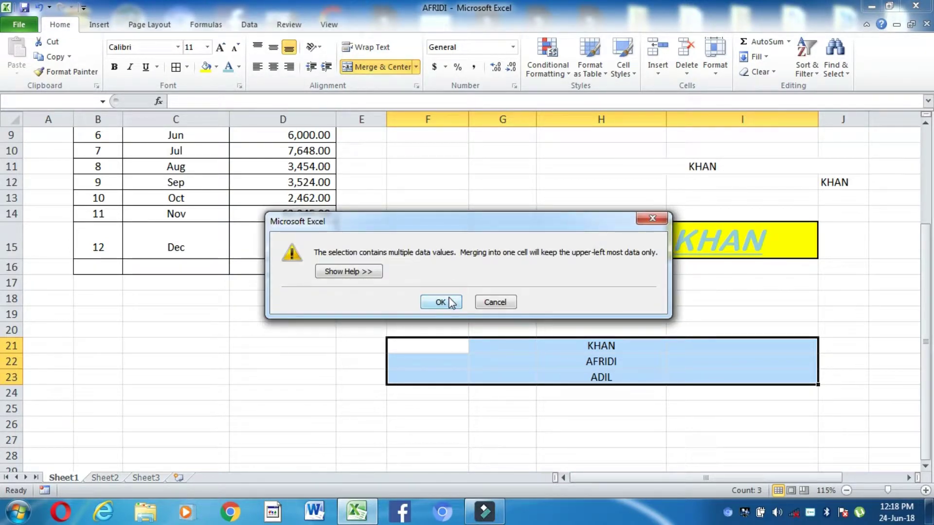
left_click(441, 302)
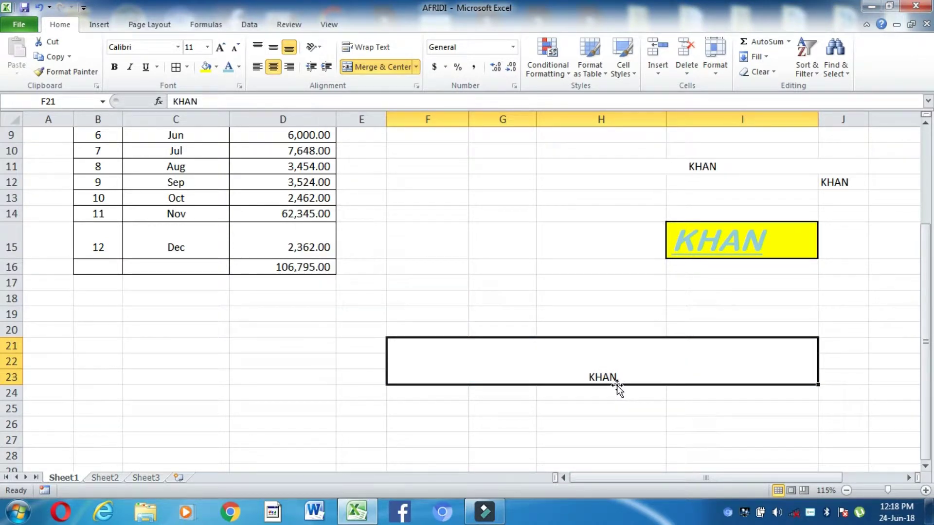
key("ctrl+z")
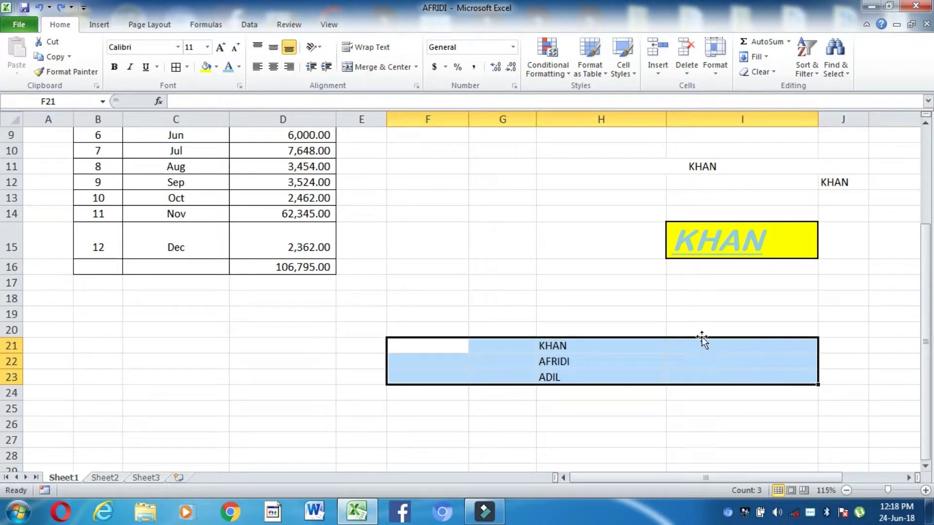
Apply Merge Across to F21:I23 and centre KHAN, AFRIDI and ADIL in each row.
mouse_move(688, 346)
left_mouse_down()
mouse_move(408, 345)
mouse_move(792, 371)
mouse_move(393, 365)
mouse_move(662, 369)
mouse_move(771, 385)
left_mouse_up()
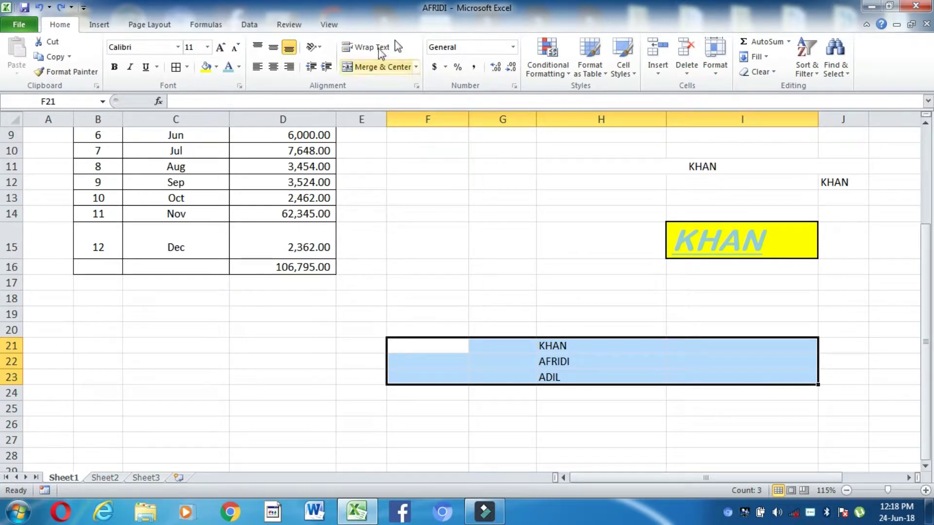
left_click(417, 71)
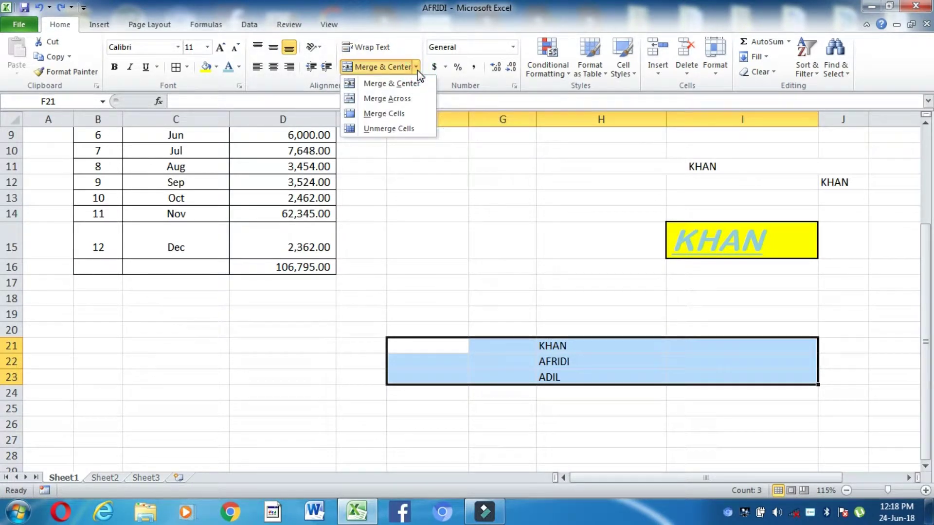
left_click(408, 99)
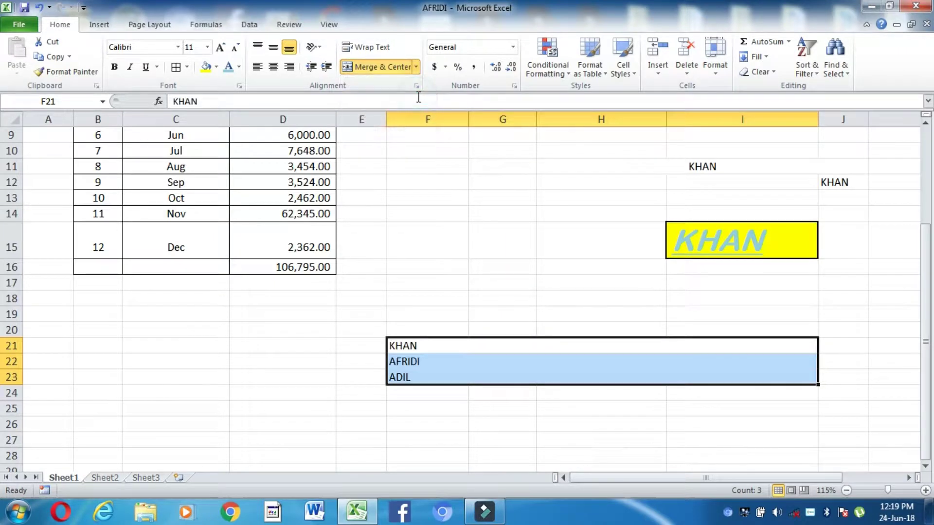
left_click(438, 378)
left_click_drag(524, 346, 527, 384)
left_click(275, 68)
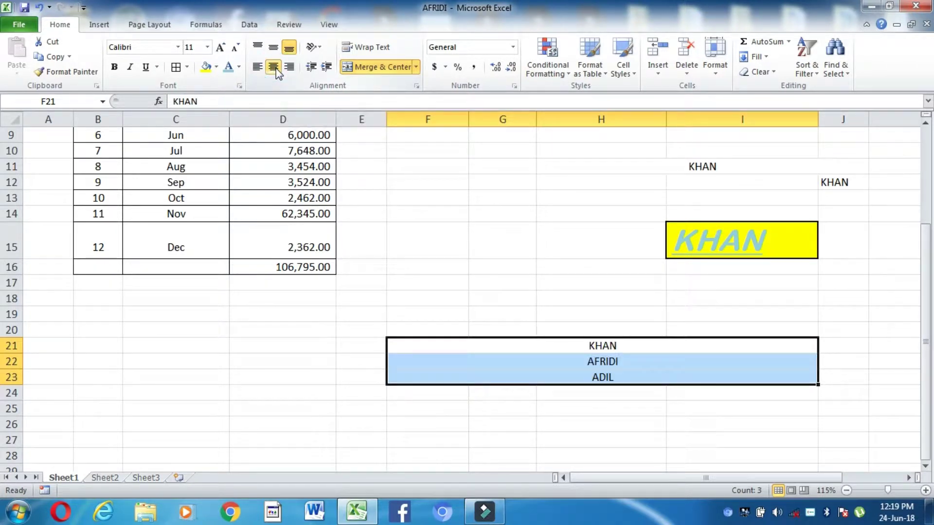
left_click(514, 317)
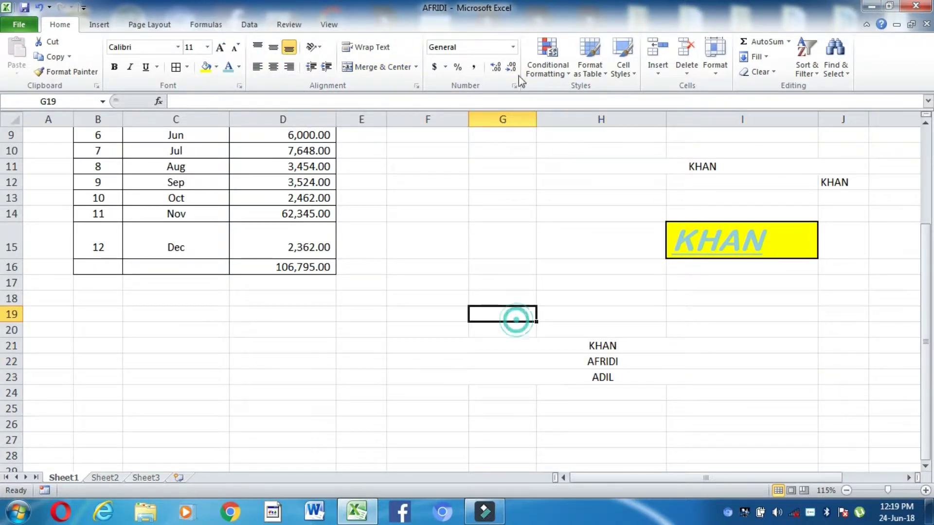
left_click(514, 47)
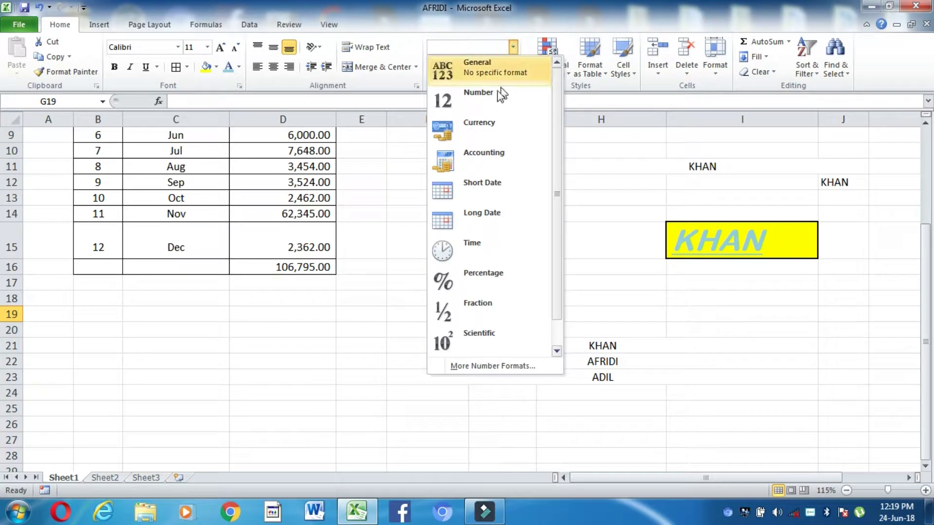
left_click(365, 325)
left_click(559, 235)
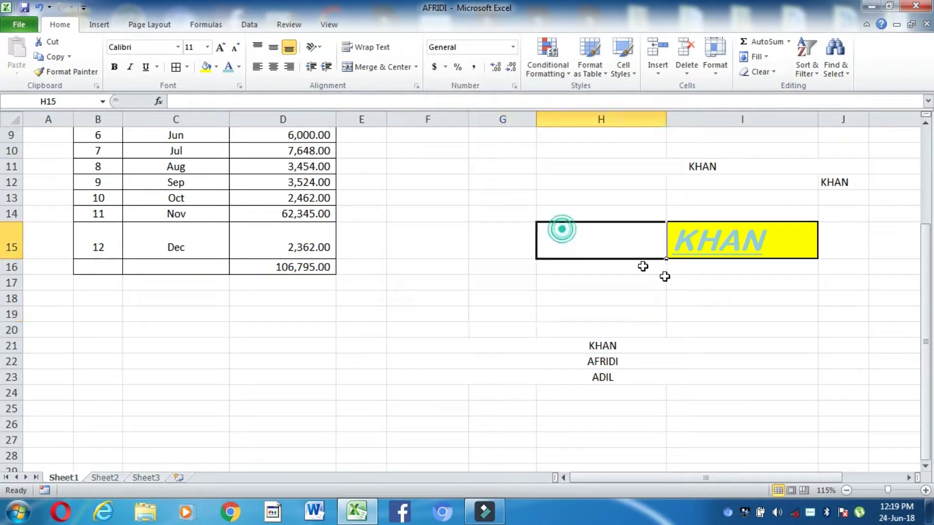
left_click(561, 295)
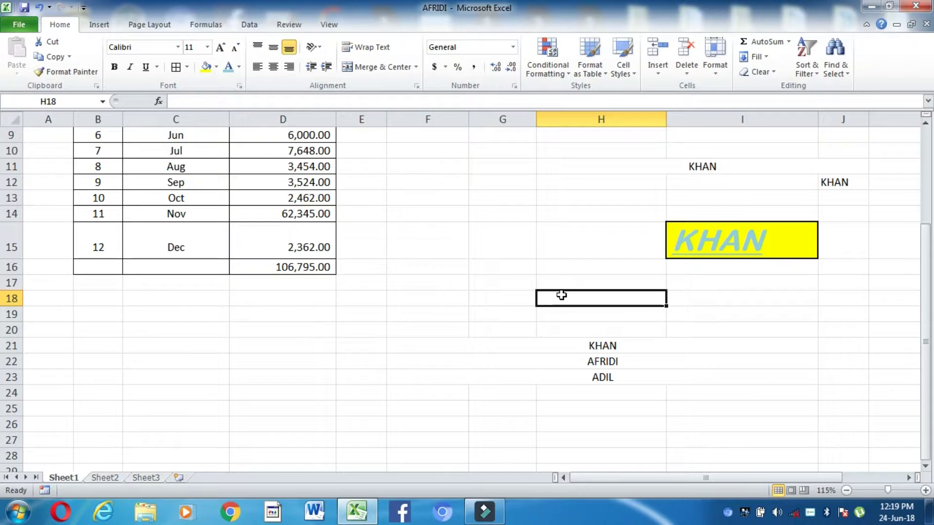
left_click(586, 283)
type("68787564")
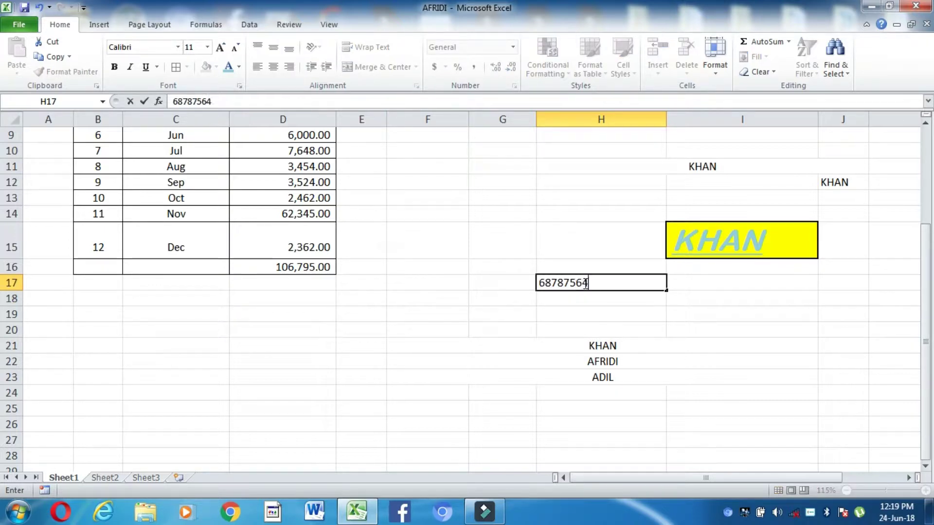
type("6646546")
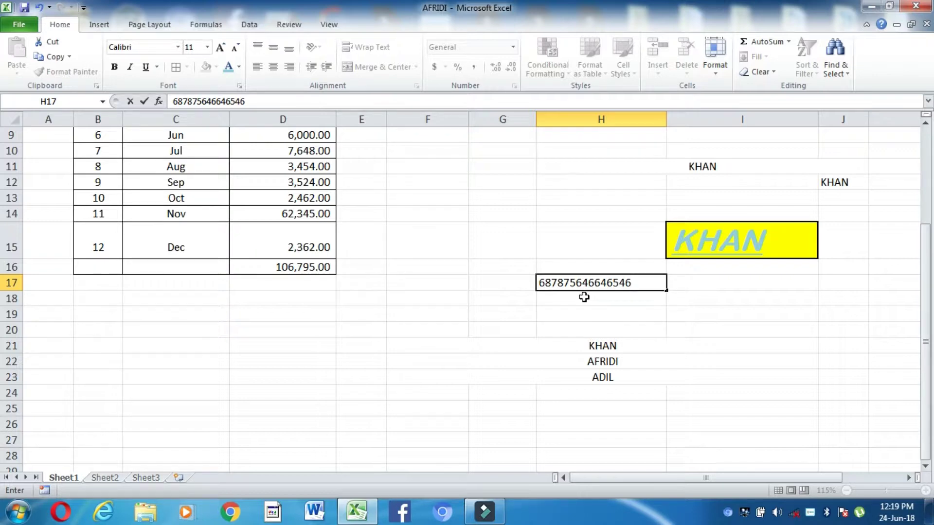
key("Return")
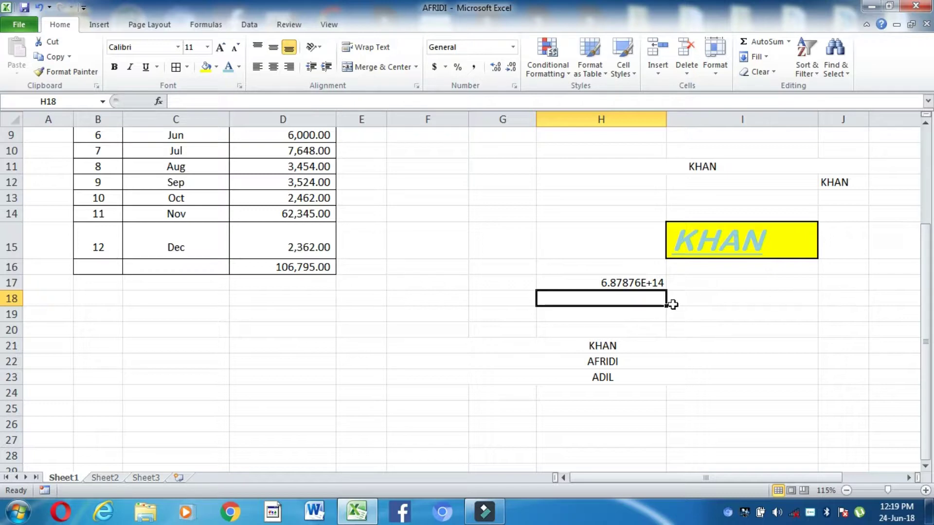
Compare H17's stored value with its 6.87876E+14 display, ending on H18.
left_click(588, 287)
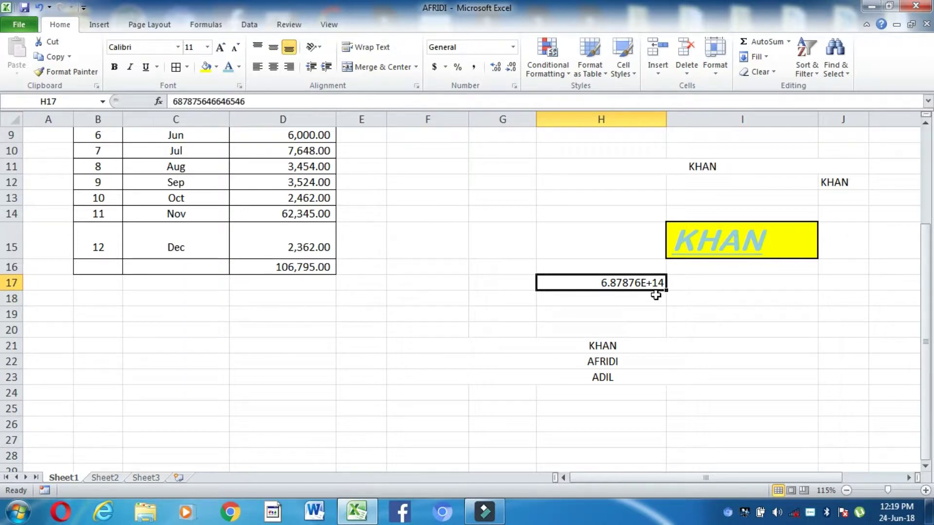
left_click(593, 303)
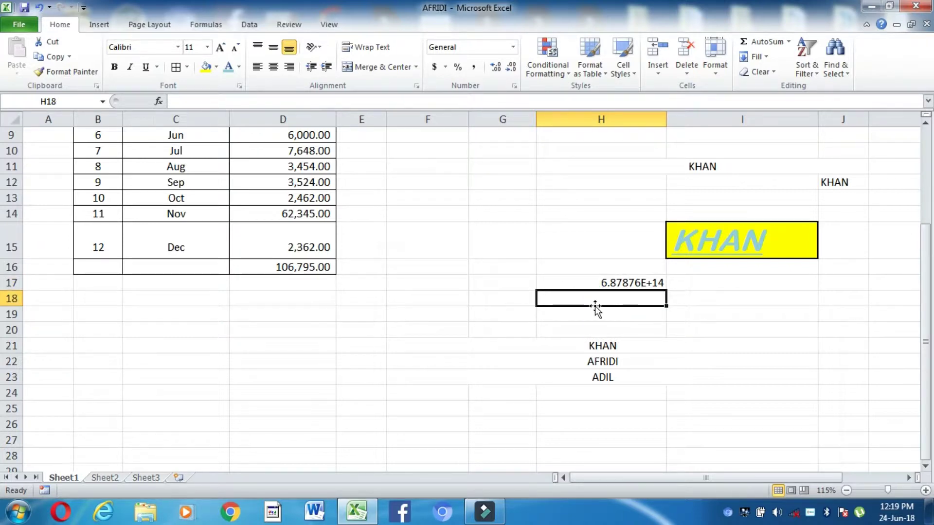
left_click(597, 302)
left_click(605, 270)
left_click(604, 284)
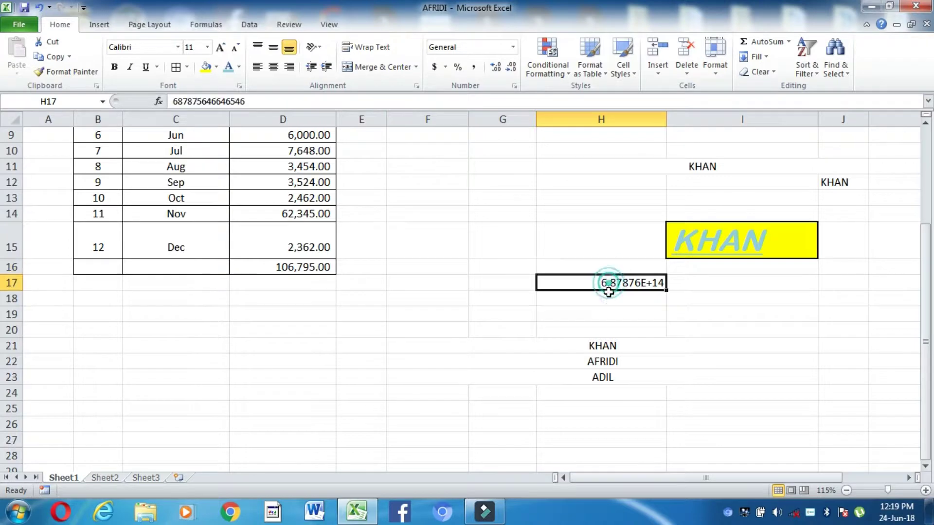
left_click(607, 299)
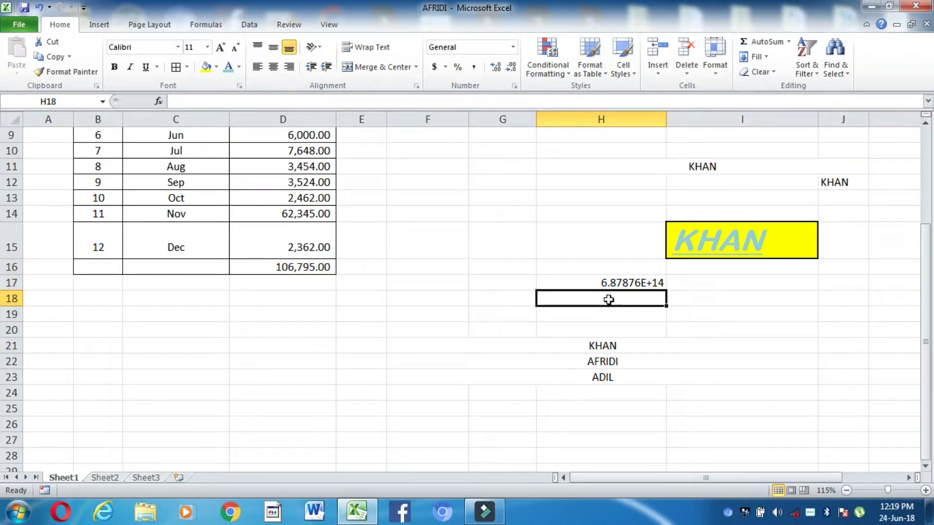
left_click(514, 46)
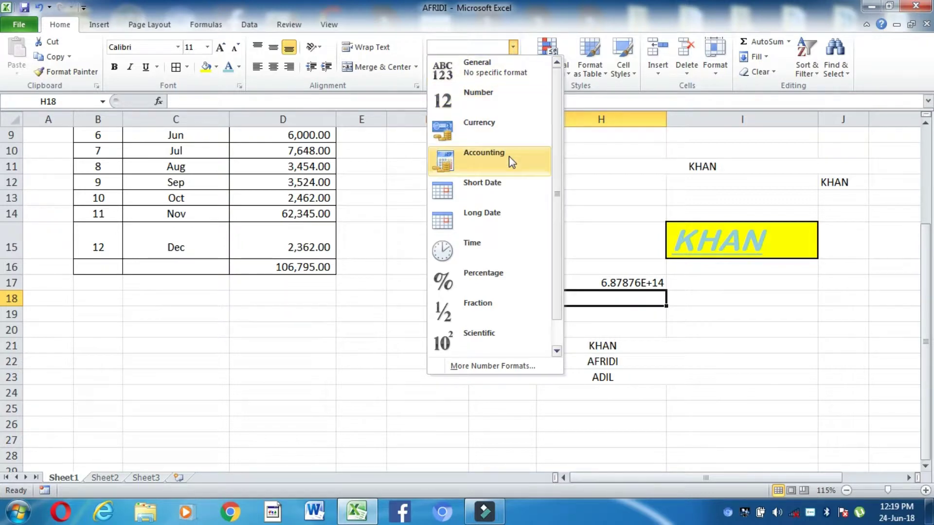
left_click(505, 106)
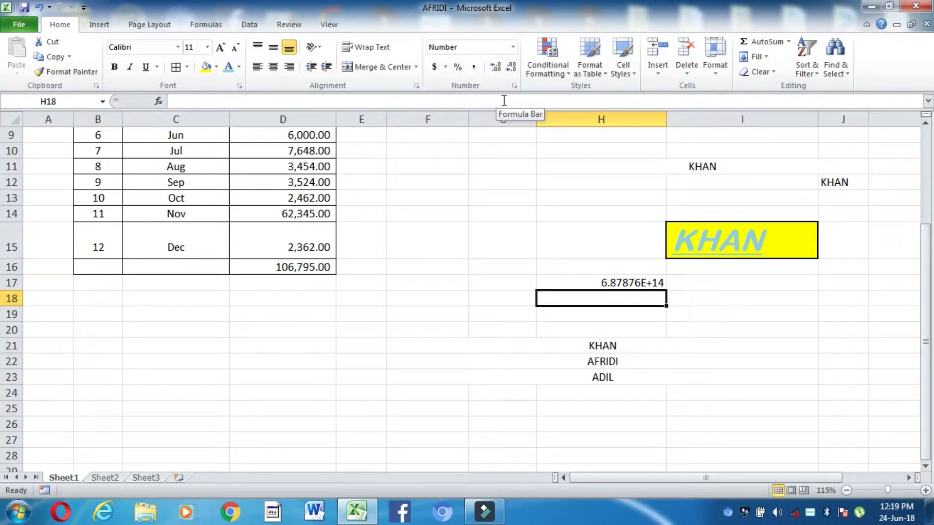
type("7698776")
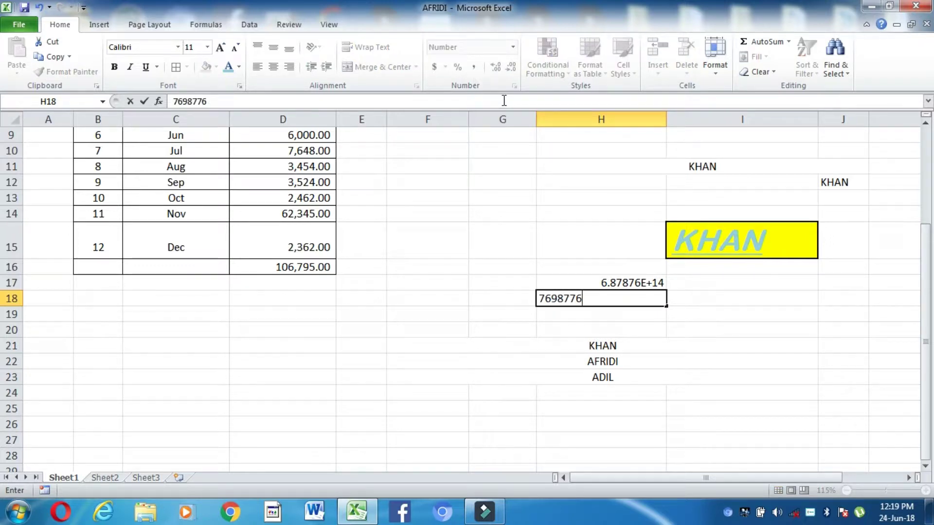
type("78698698")
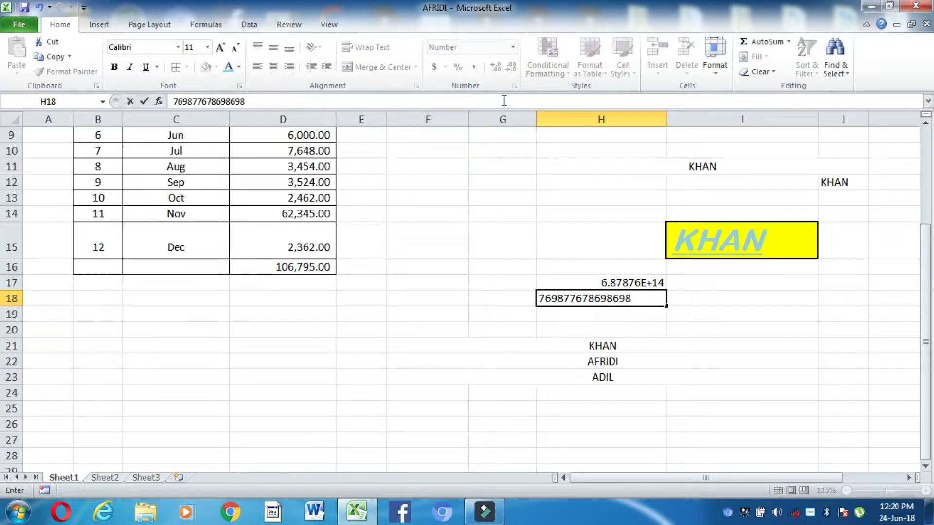
key("Return")
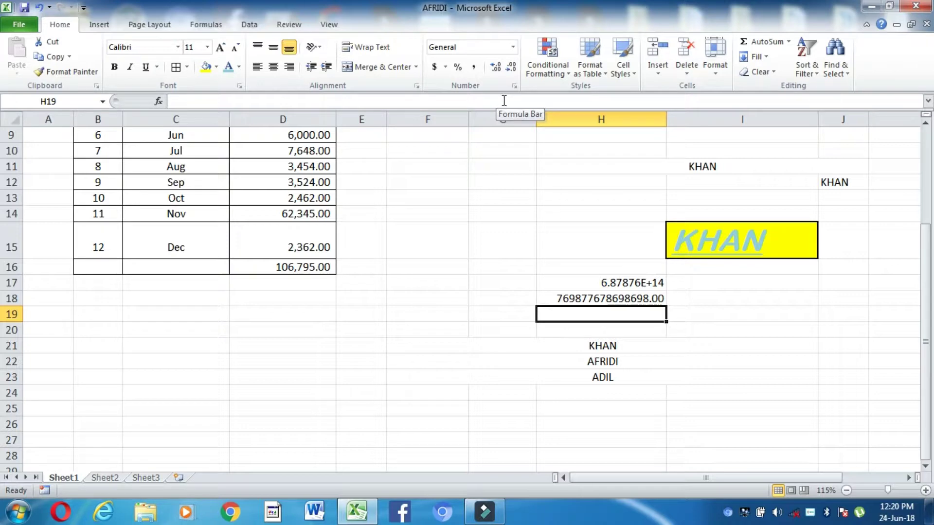
left_click(591, 292)
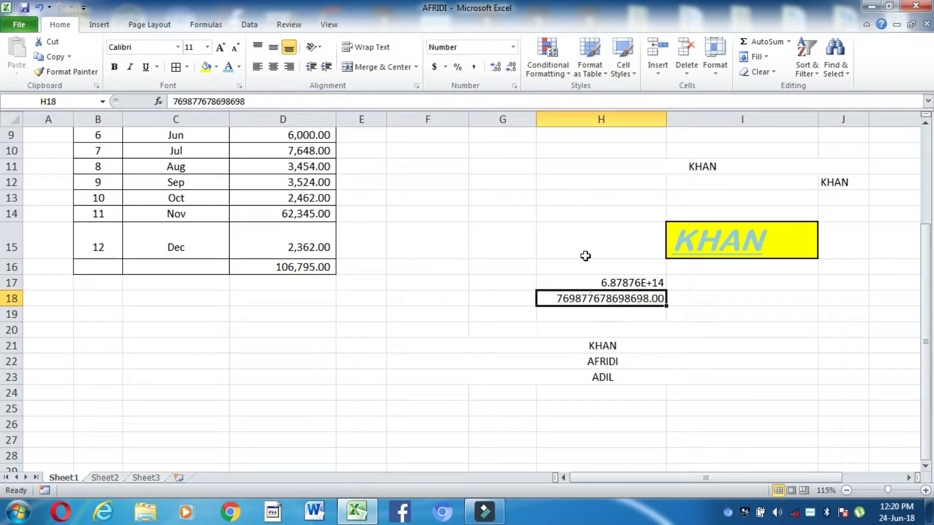
left_click(513, 47)
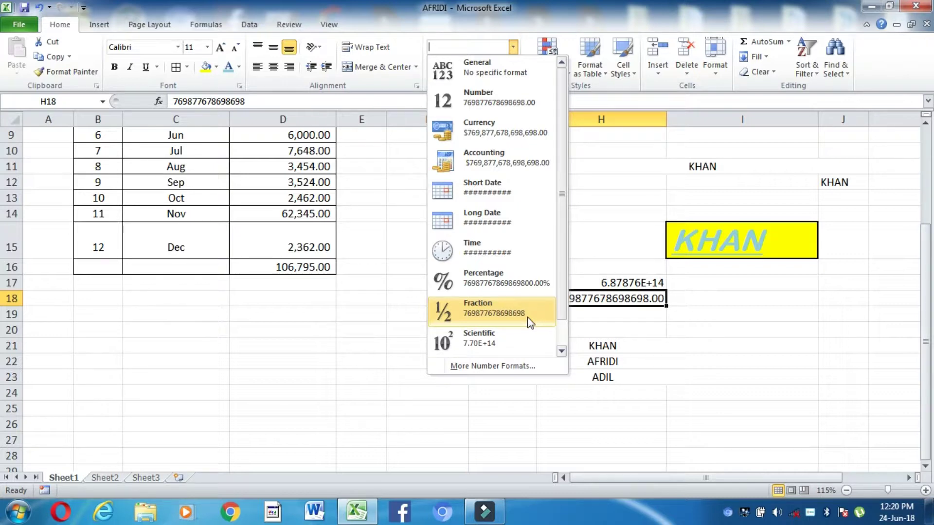
left_click(633, 306)
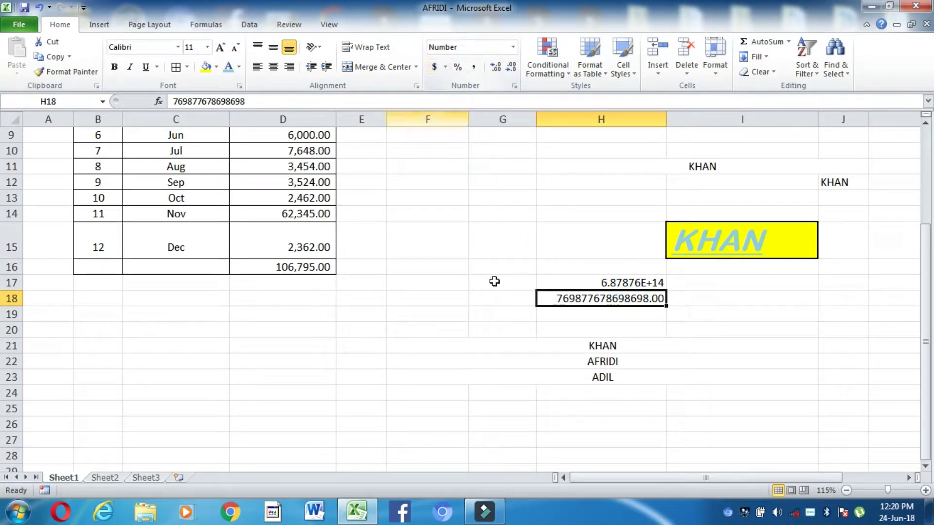
Enter 7687 in F13 and show it in dollar Accounting format as $ 7,687.00.
left_click(453, 205)
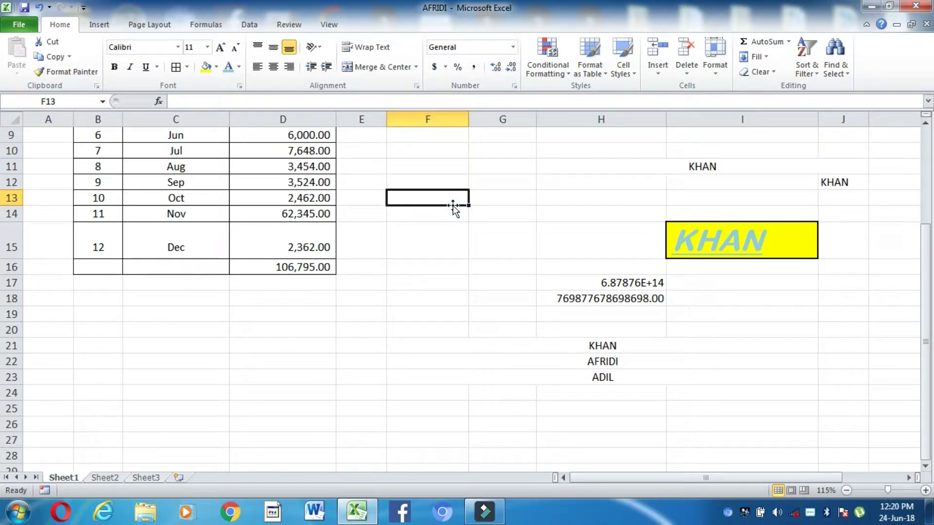
type("7687")
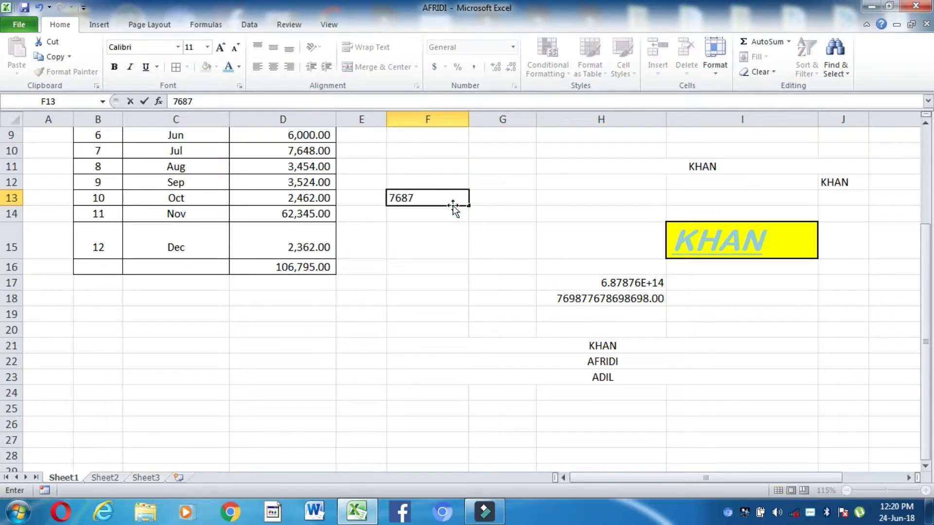
key("Return")
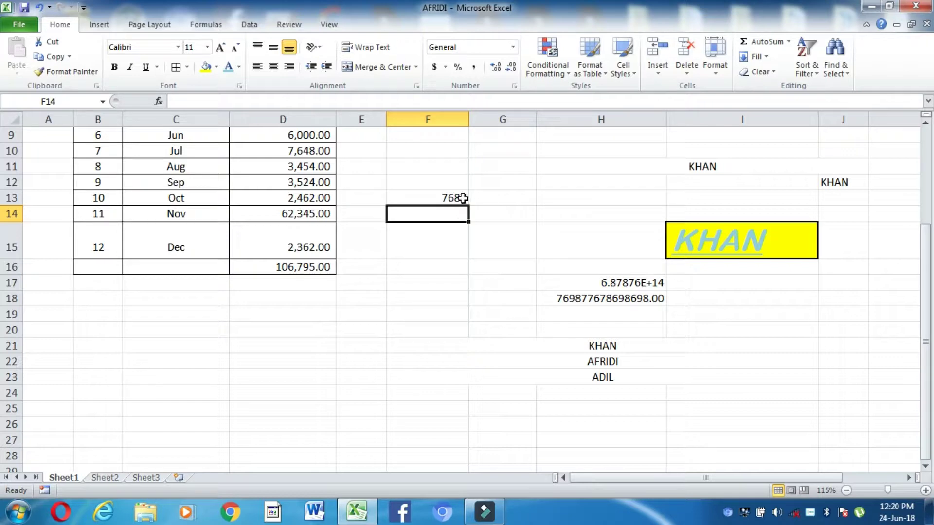
left_click(456, 199)
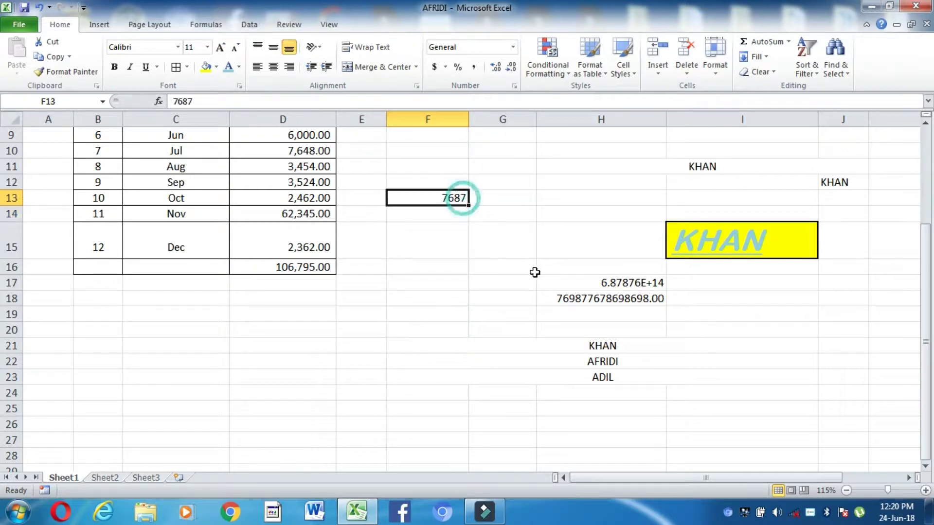
left_click(434, 68)
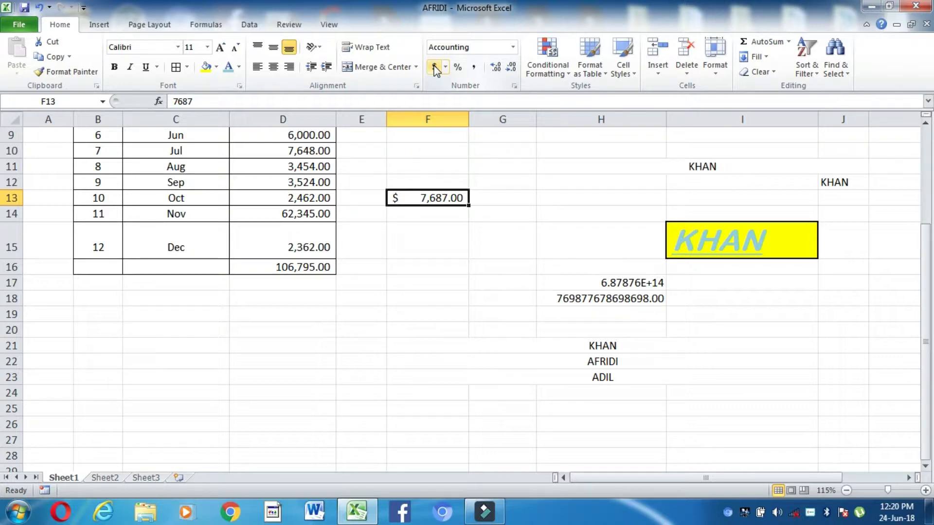
left_click(445, 66)
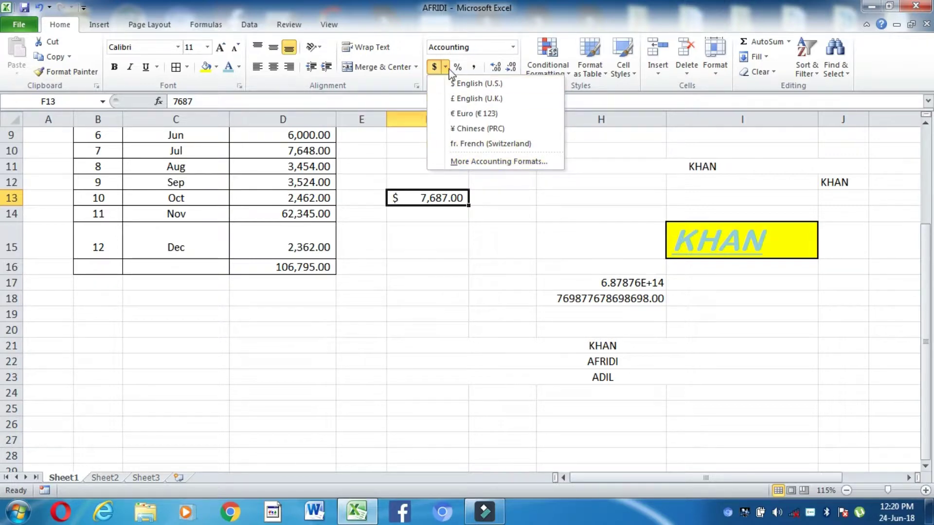
left_click(458, 82)
Enter the value 5 in G10.
left_click(502, 151)
type("5")
key("Return")
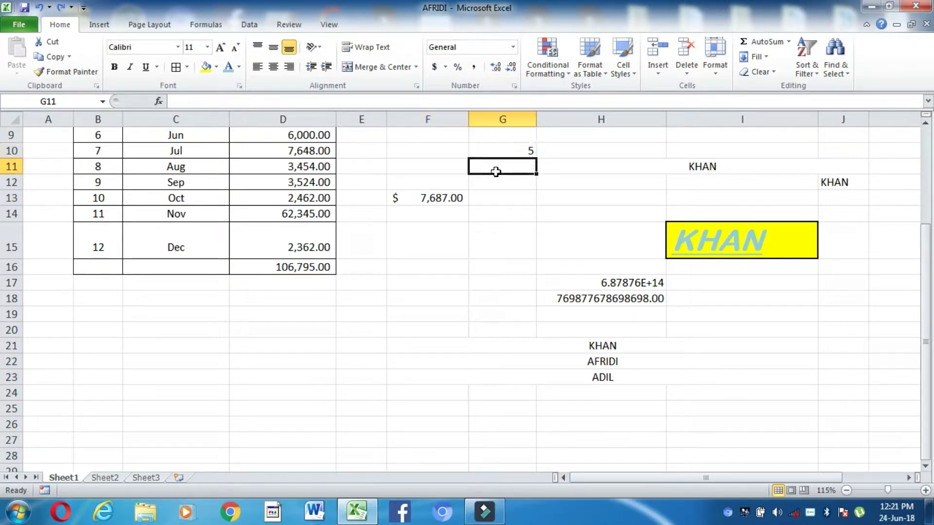
Apply Percent Style to G10 so its 5 shows as 500%.
left_click(520, 152)
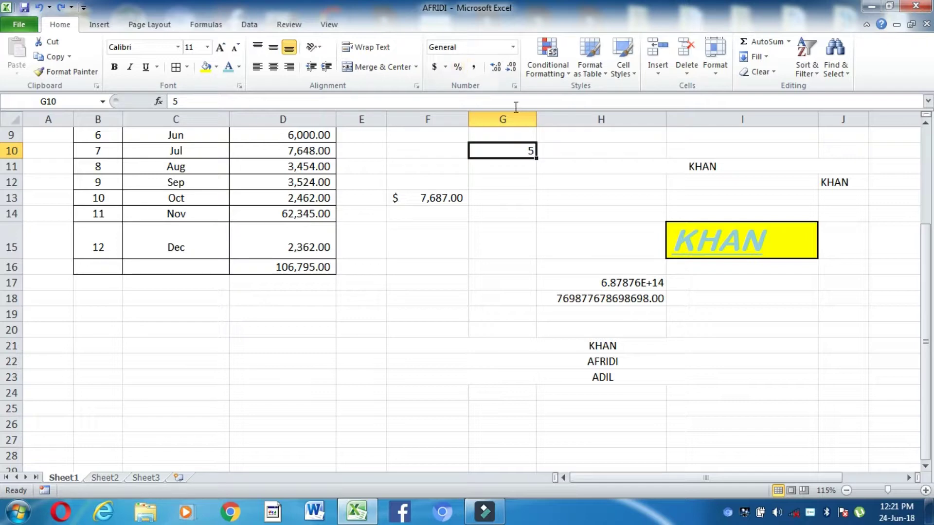
left_click(458, 67)
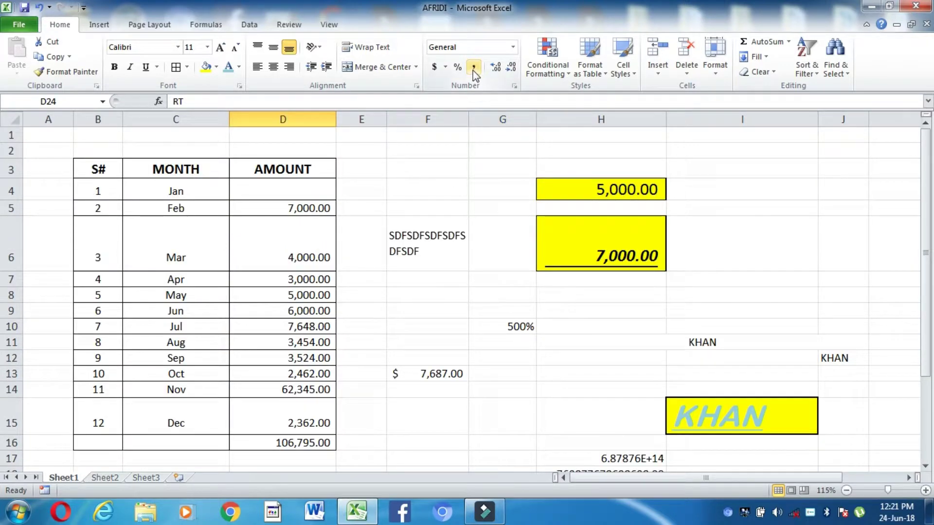
Enter the numbers 345, 3, 5, … 345 down F25 to F35.
scroll(456, 291, "down", 1)
scroll(456, 292, "down", 2)
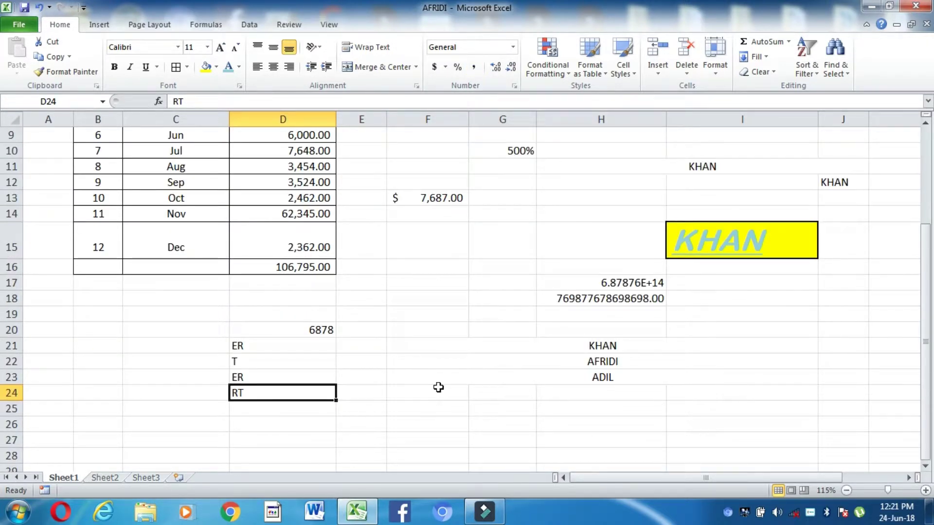
left_click(378, 372)
left_click(419, 317)
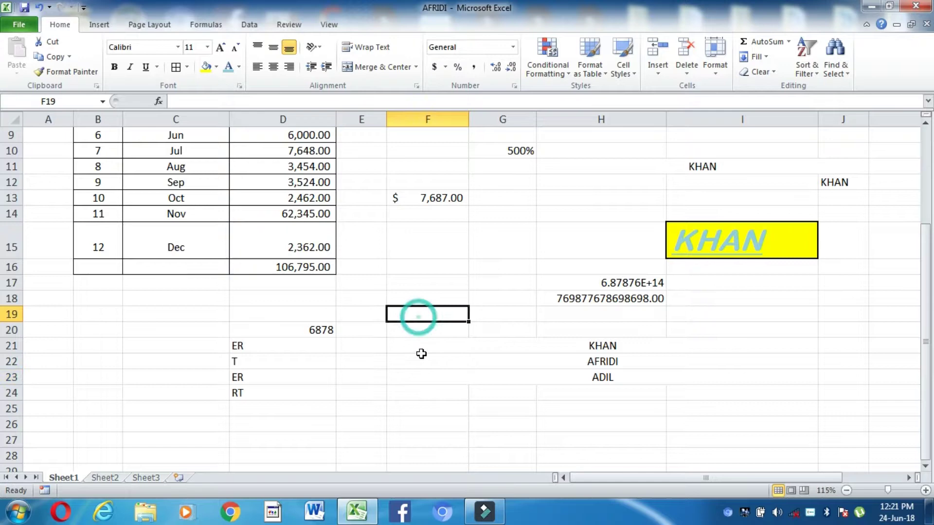
left_click(422, 403)
type("34")
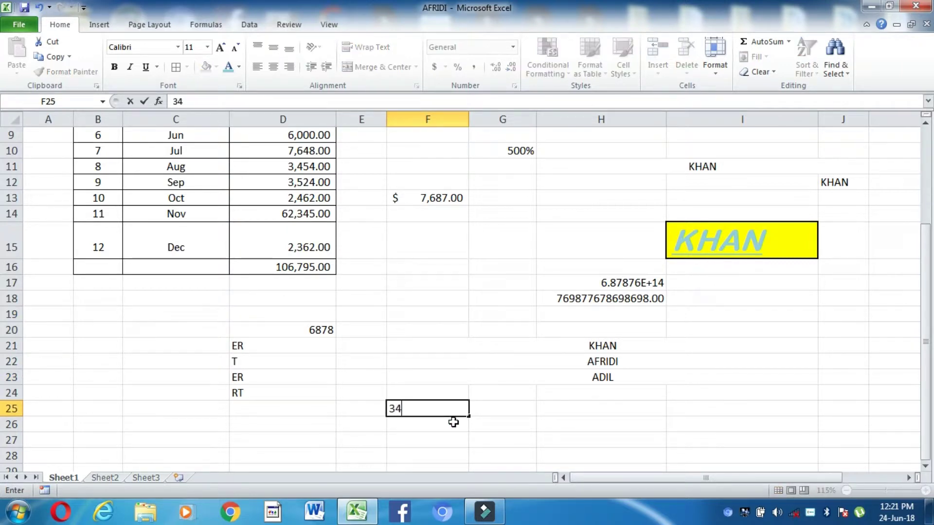
type("5")
key("Return")
type("3 5 3 5")
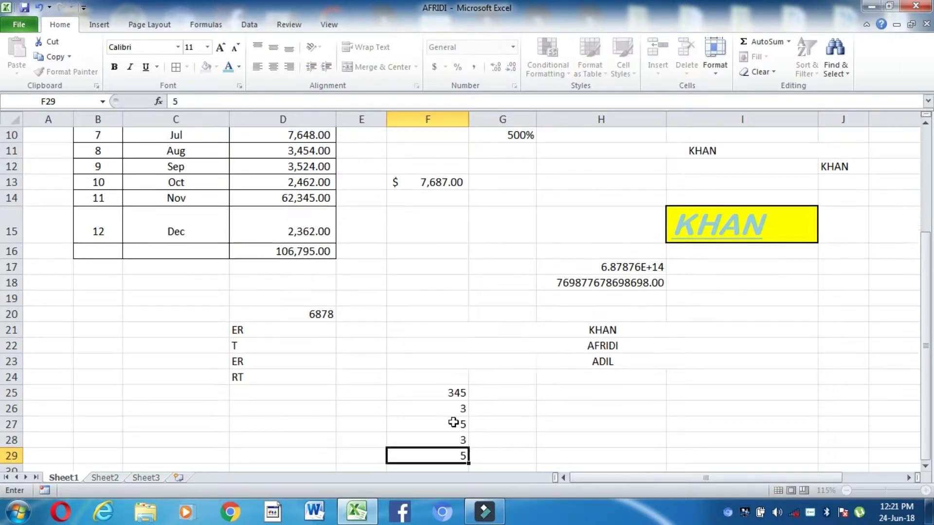
type(" 3 45 34  345")
key("Return")
type("345")
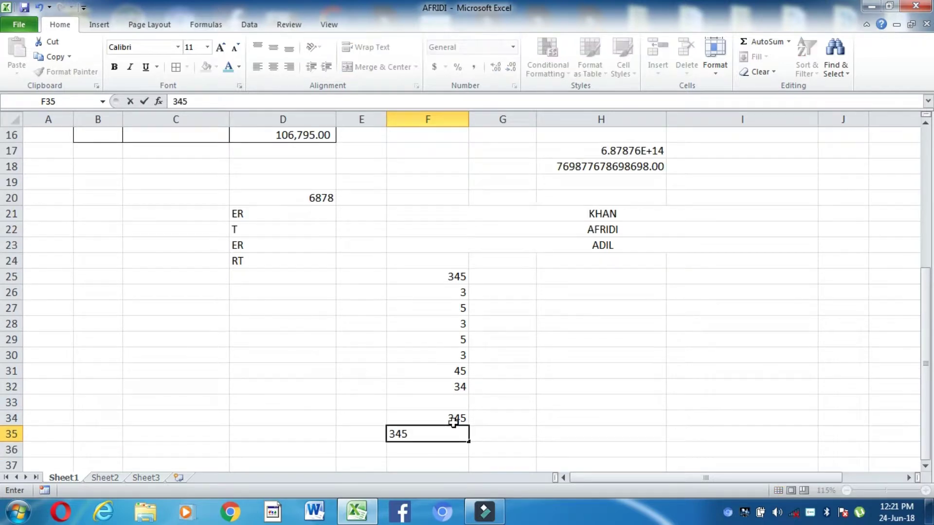
key("Return")
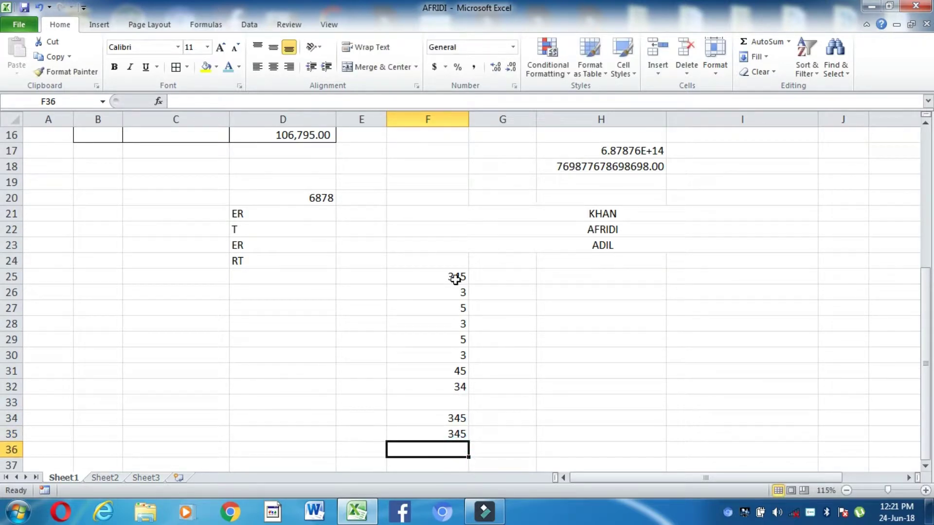
Apply Comma Style to F25:F35 so values show two decimals, like 345.00.
left_click_drag(455, 278, 454, 435)
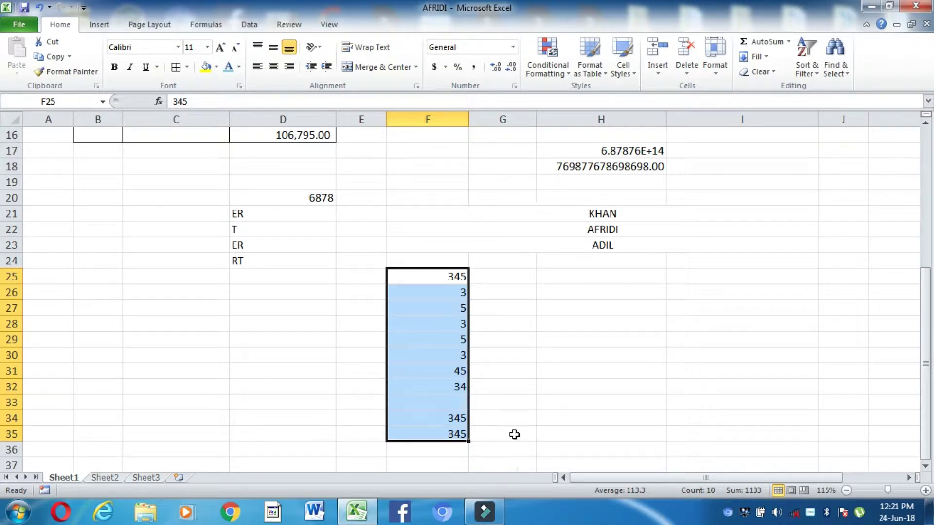
left_click(448, 355)
left_click_drag(454, 276, 459, 432)
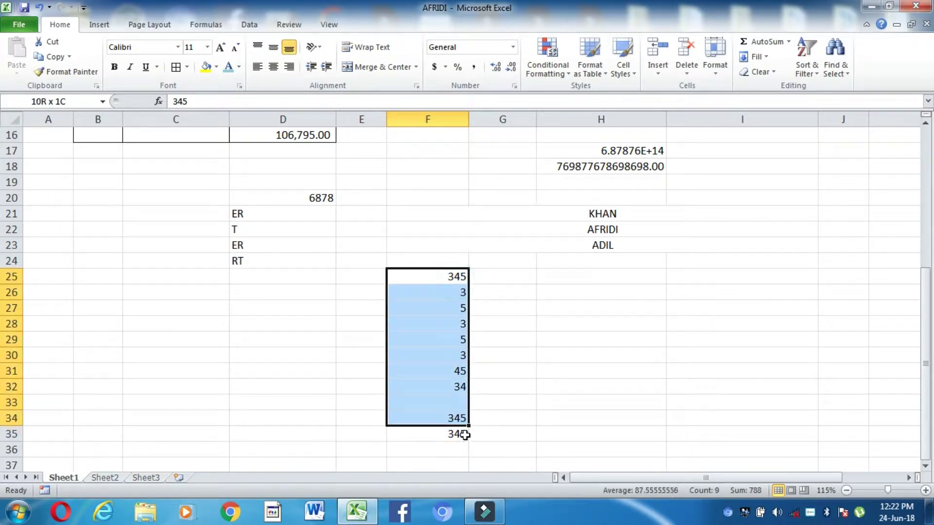
left_click(475, 68)
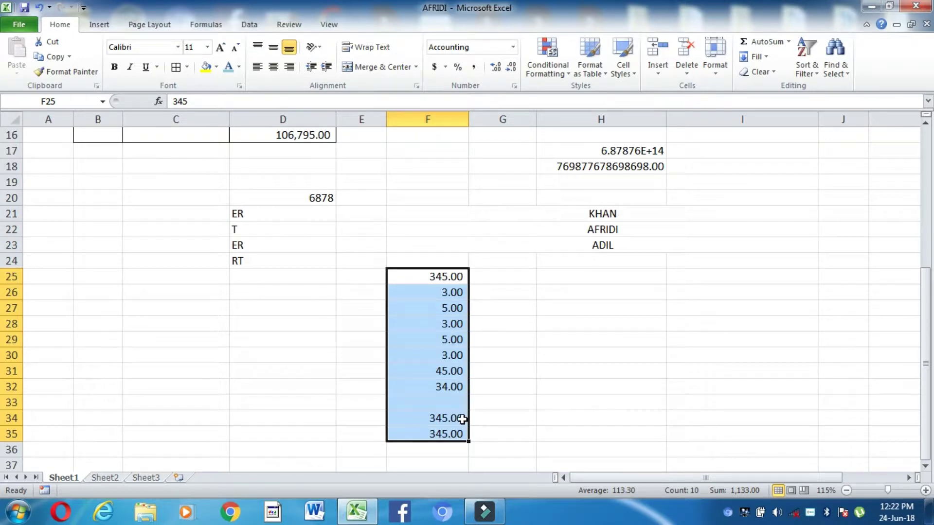
left_click(444, 307)
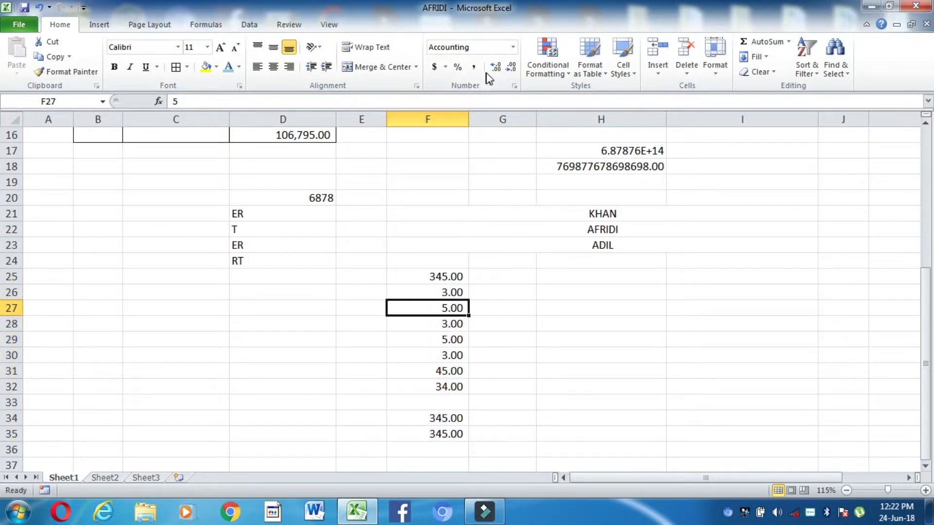
left_click(438, 291)
left_click(437, 276)
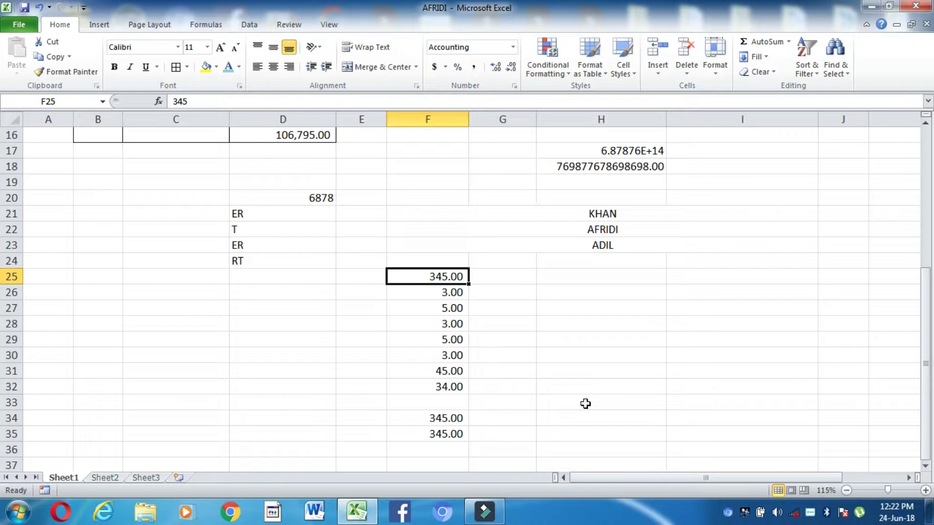
left_click(494, 68)
left_click(494, 68)
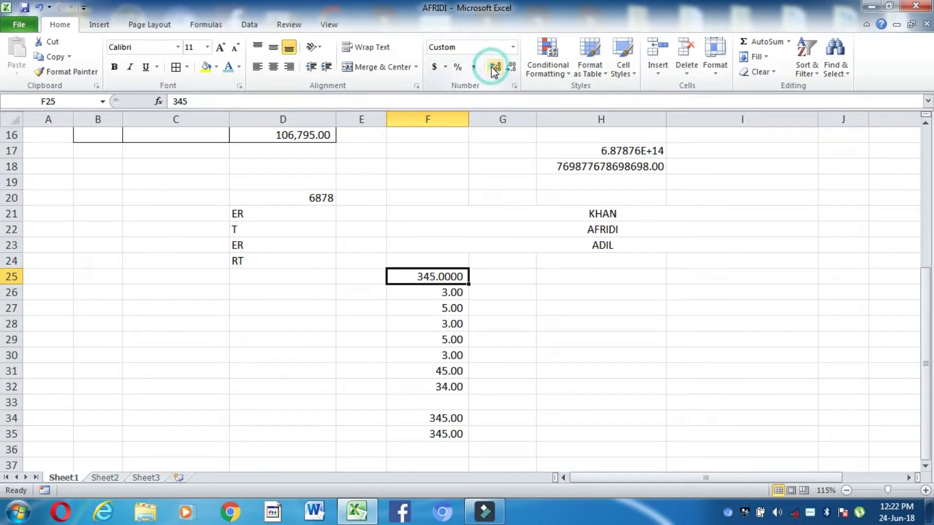
left_click(495, 68)
left_click(512, 67)
left_click(512, 67)
left_click(512, 67)
left_click(512, 67)
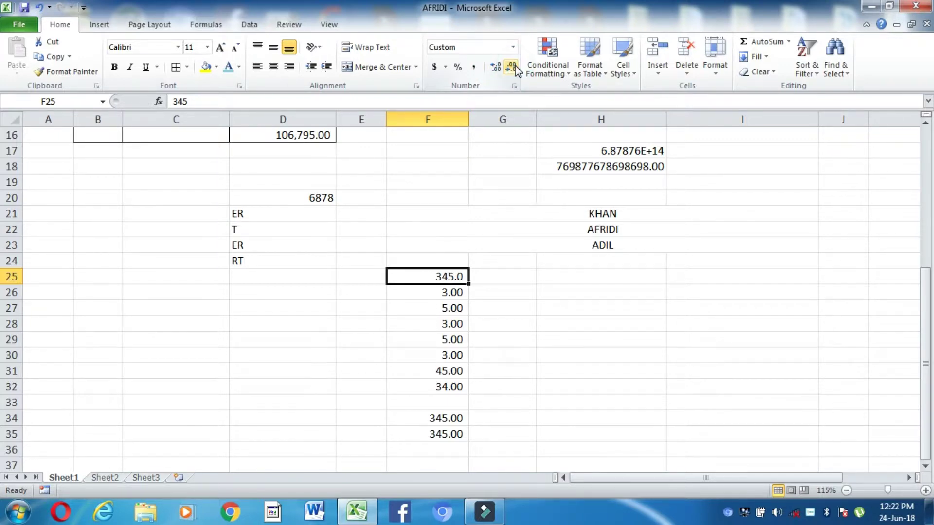
left_click(515, 67)
left_click(488, 73)
left_click(489, 73)
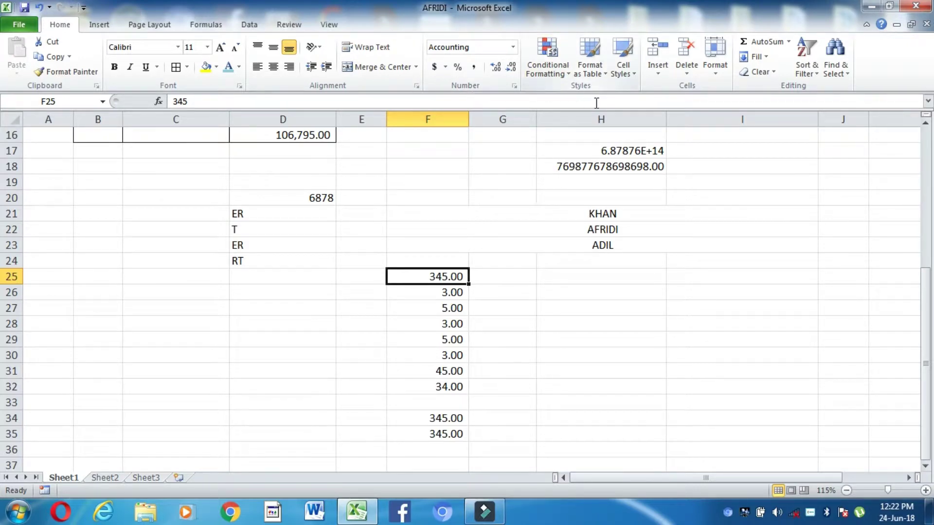
scroll(472, 195, "up", 5)
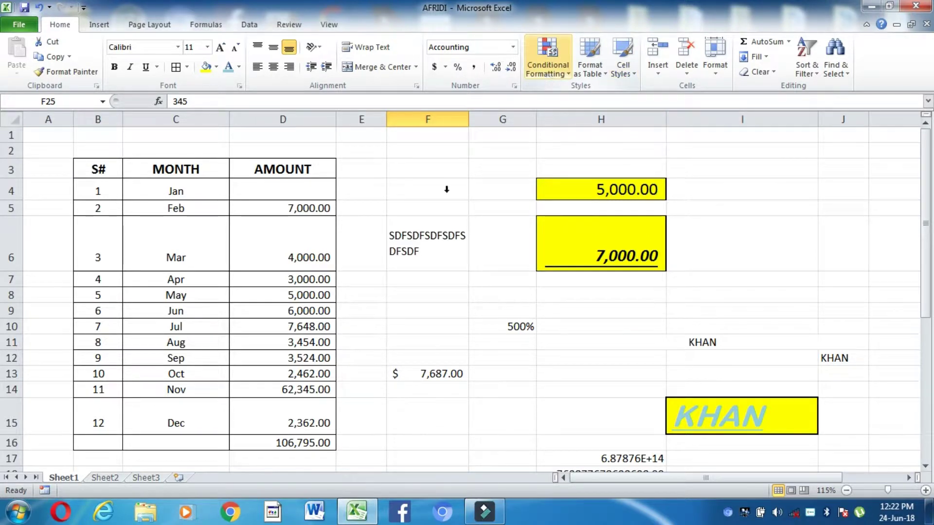
Select the monthly AMOUNT cells, check the D16 SUM total, and glance at Conditional Formatting.
left_click(276, 326)
left_click(319, 179)
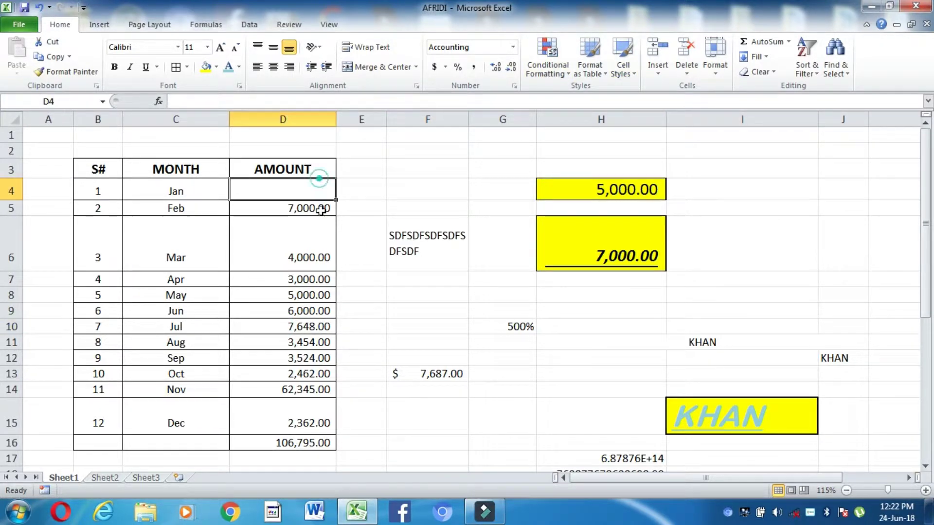
left_click_drag(321, 210, 312, 418)
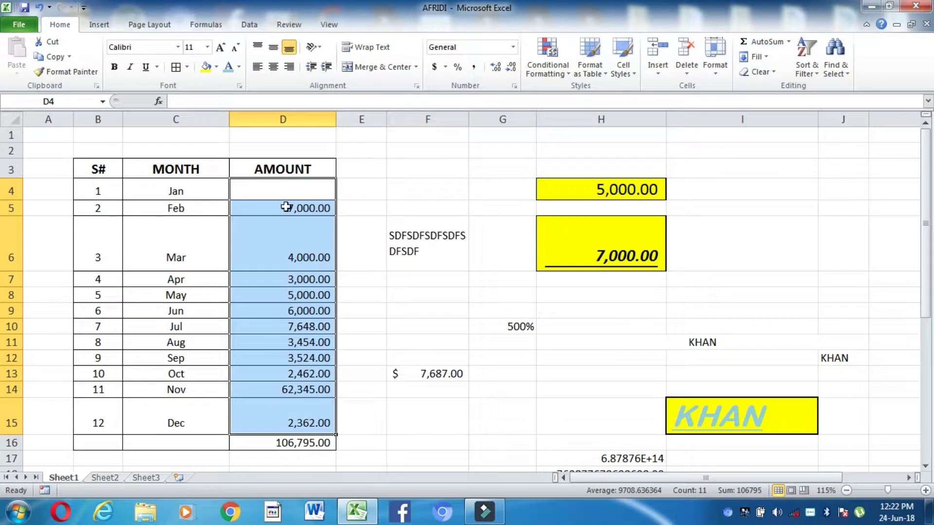
left_click(318, 444)
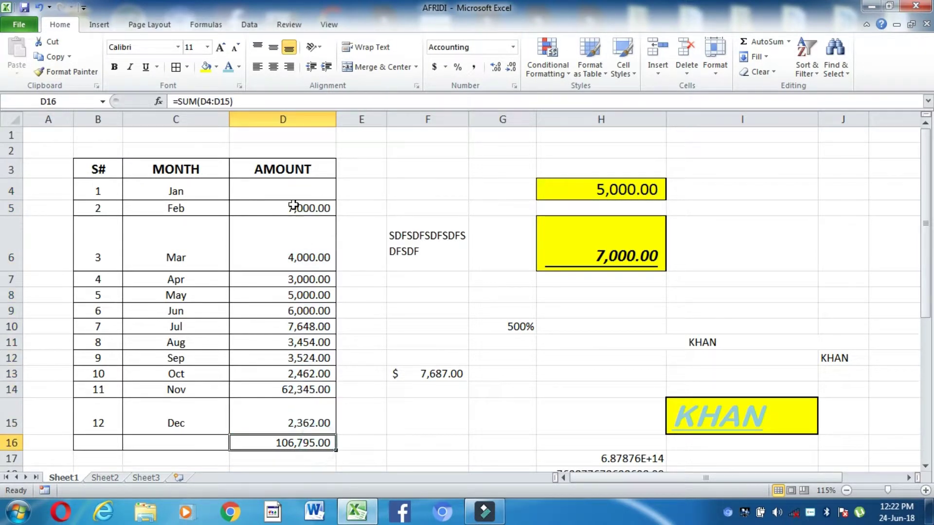
left_click_drag(293, 194, 311, 423)
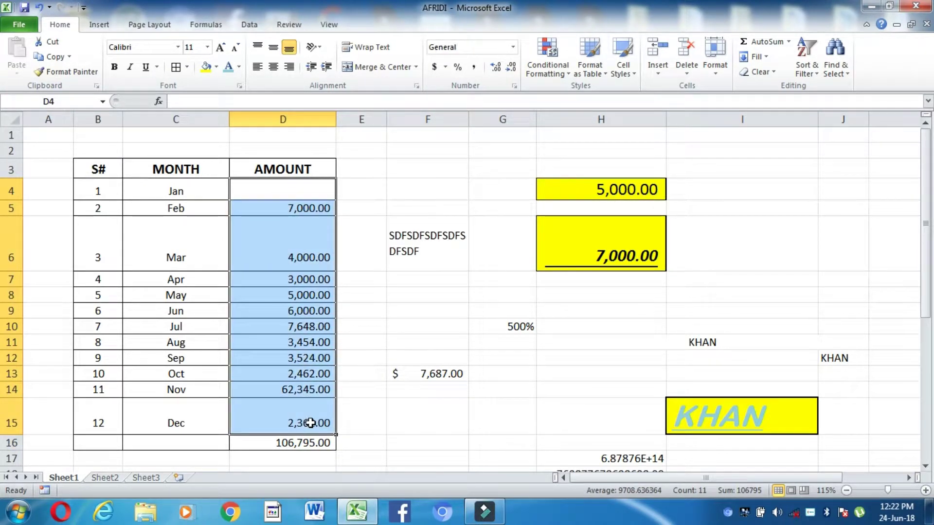
left_click(564, 74)
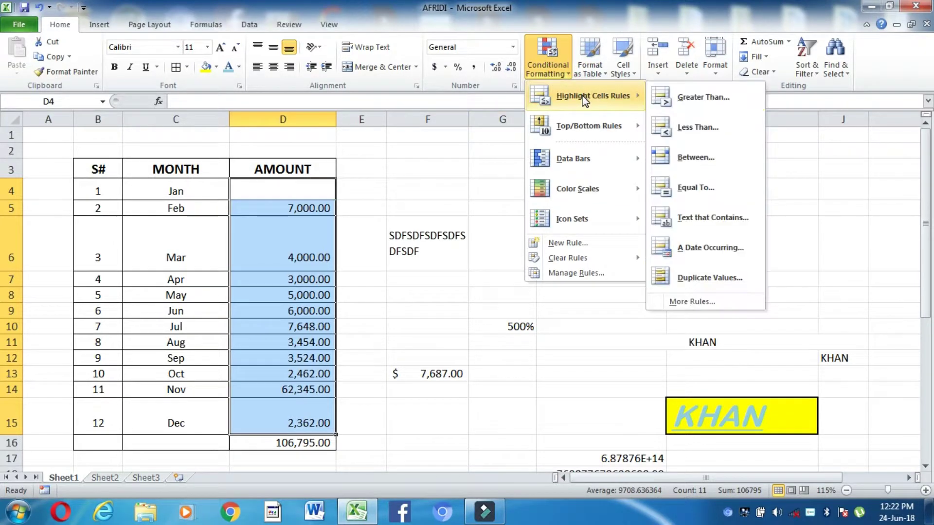
mouse_move(593, 95)
left_click(274, 295)
Reselect the amounts D5:D15 and open the Conditional Formatting highlight-cell rules.
left_click(293, 226)
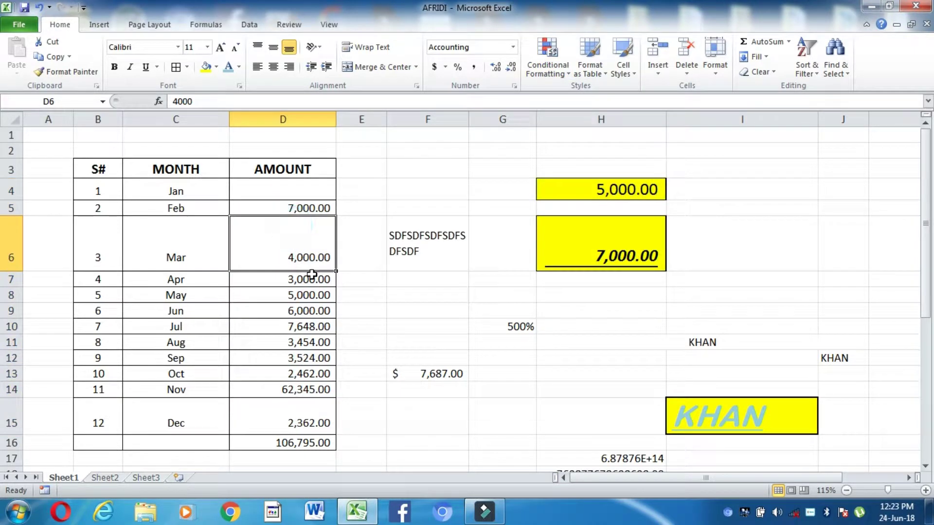
left_click(311, 279)
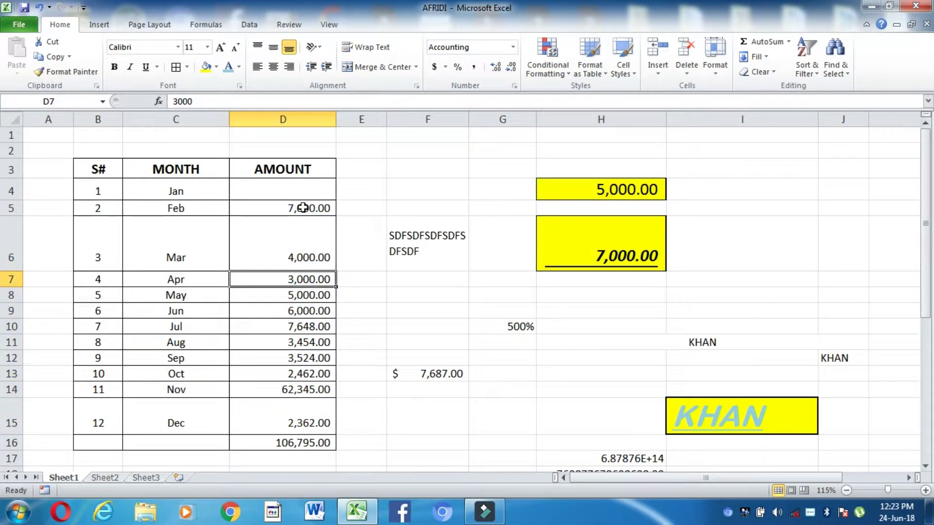
left_click_drag(302, 209, 303, 423)
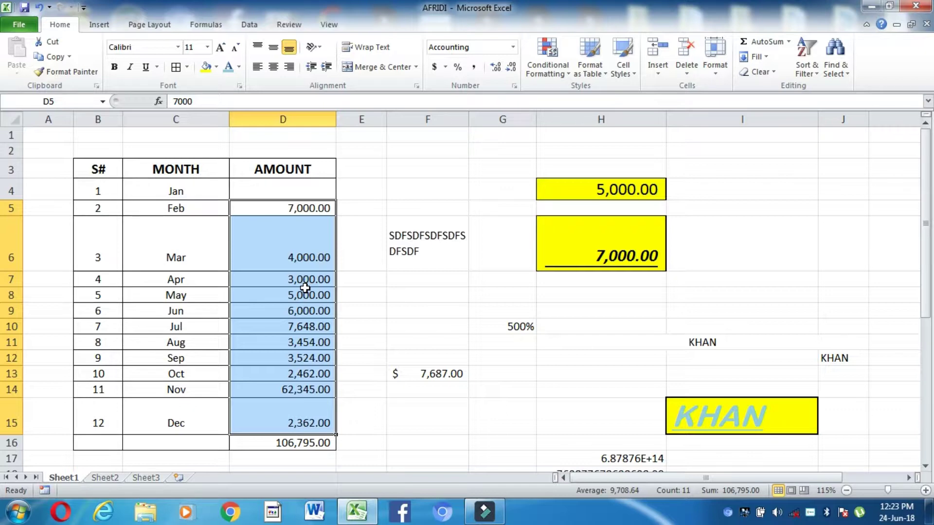
left_click_drag(298, 210, 287, 426)
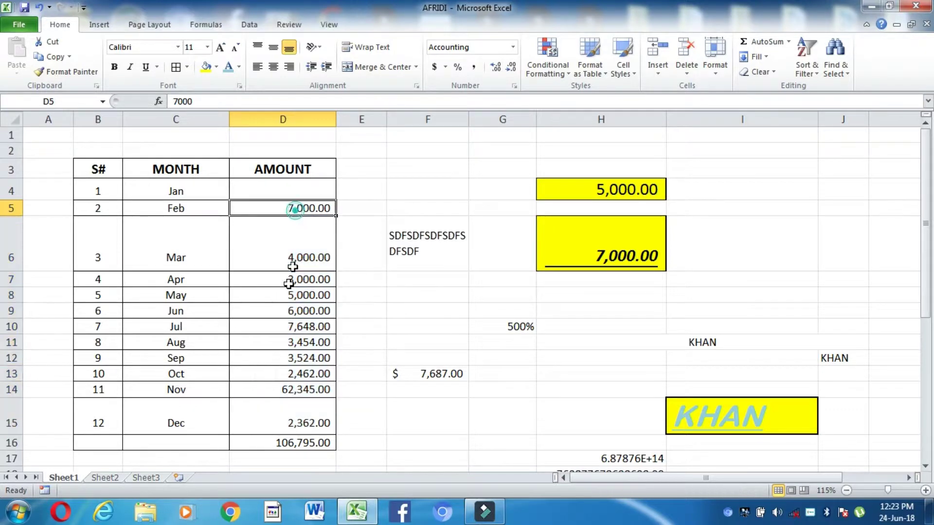
left_click(551, 77)
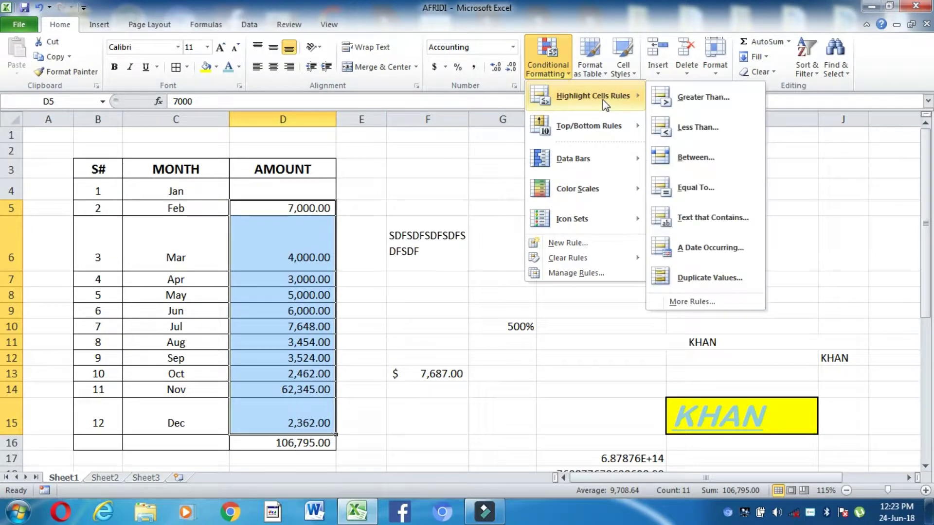
Add a Greater Than 3000 rule with Light Red Fill and Dark Red Text.
left_click(730, 108)
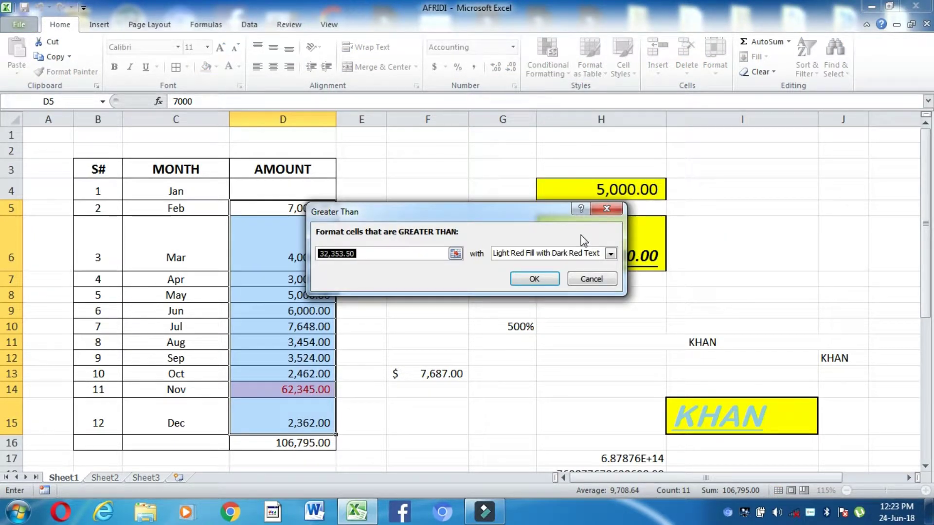
type("4")
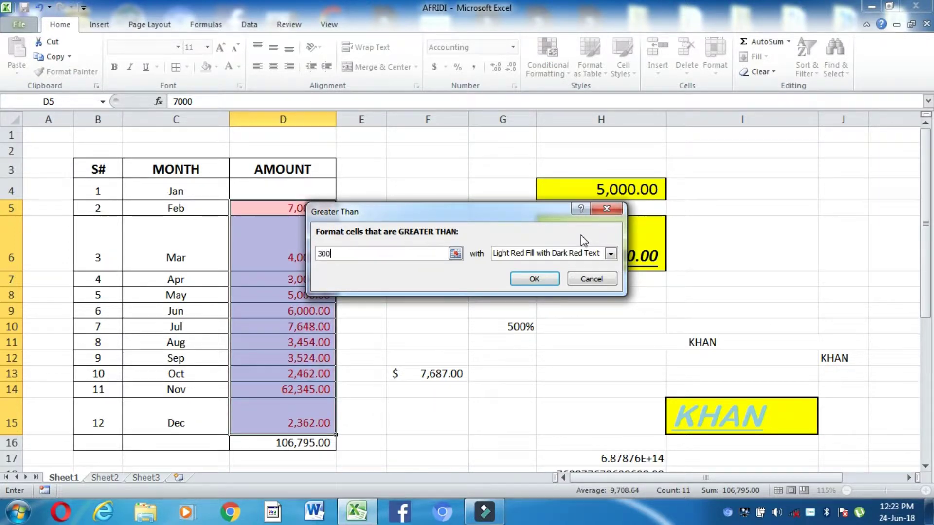
type("00")
key("BackSpace")
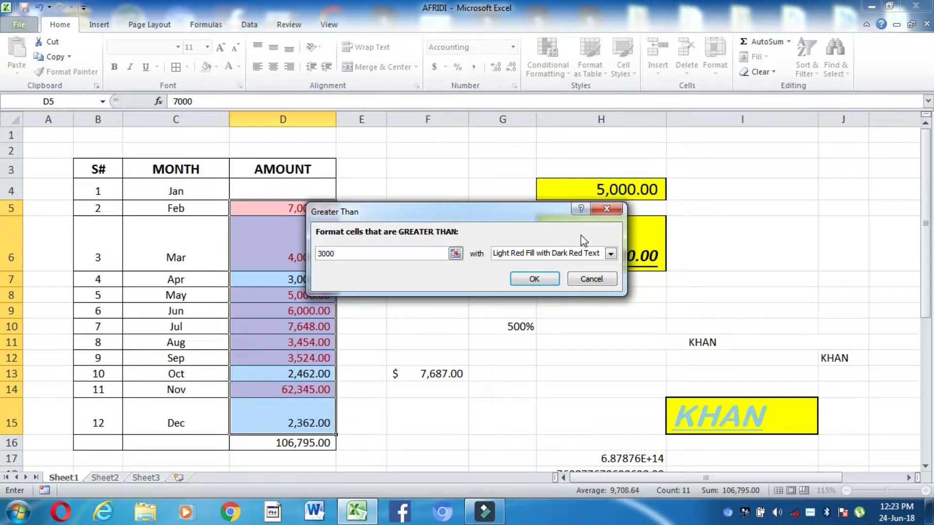
left_click(534, 279)
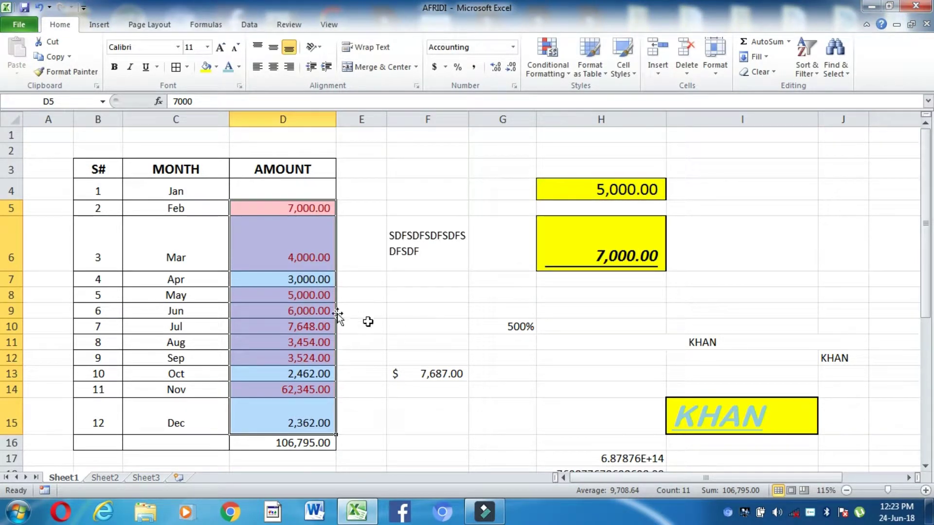
Compare the shaded Feb–Mar and May–Sep amounts with the unshaded Apr and Oct values.
left_click(308, 313)
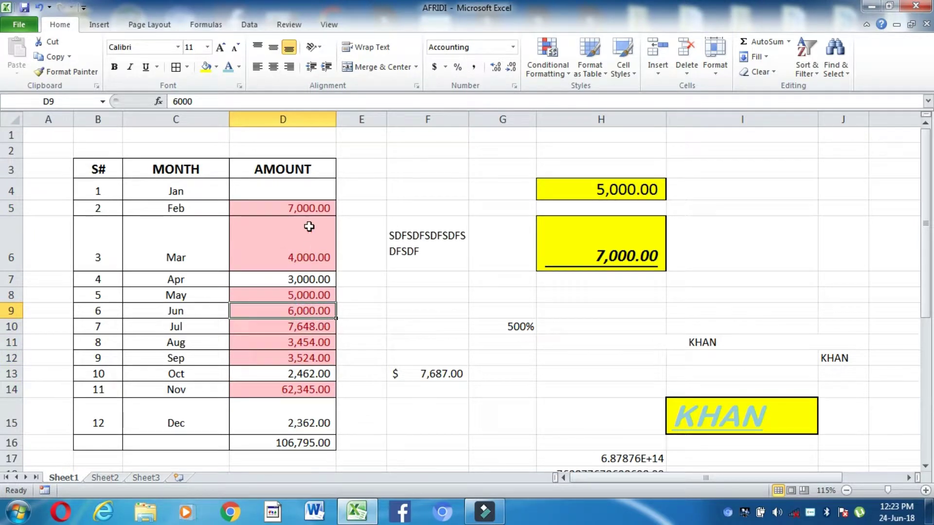
left_click_drag(308, 207, 311, 258)
left_click_drag(309, 312, 314, 359)
left_click(313, 387)
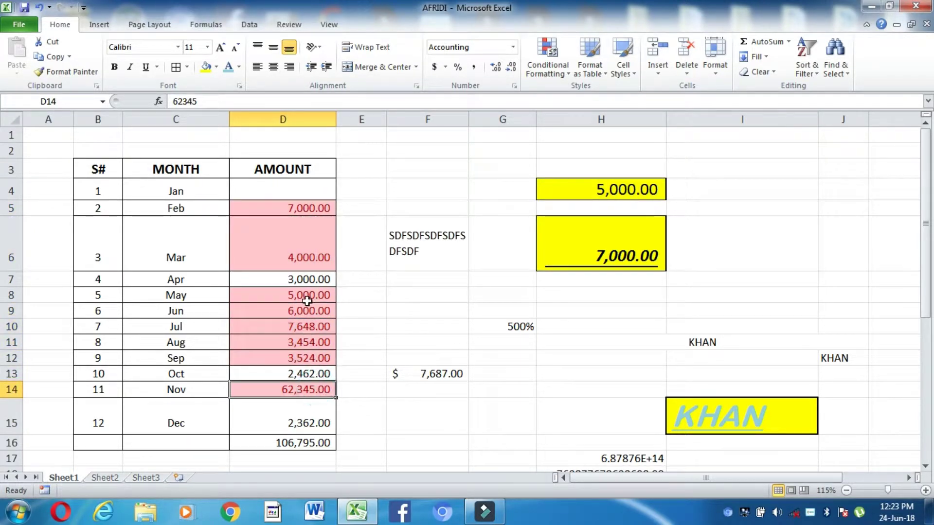
left_click_drag(307, 295, 309, 354)
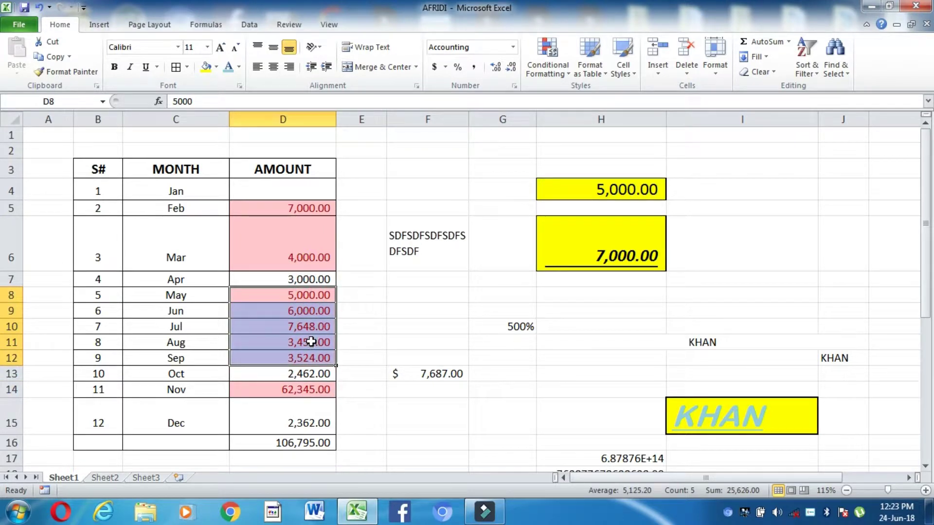
left_click(302, 279)
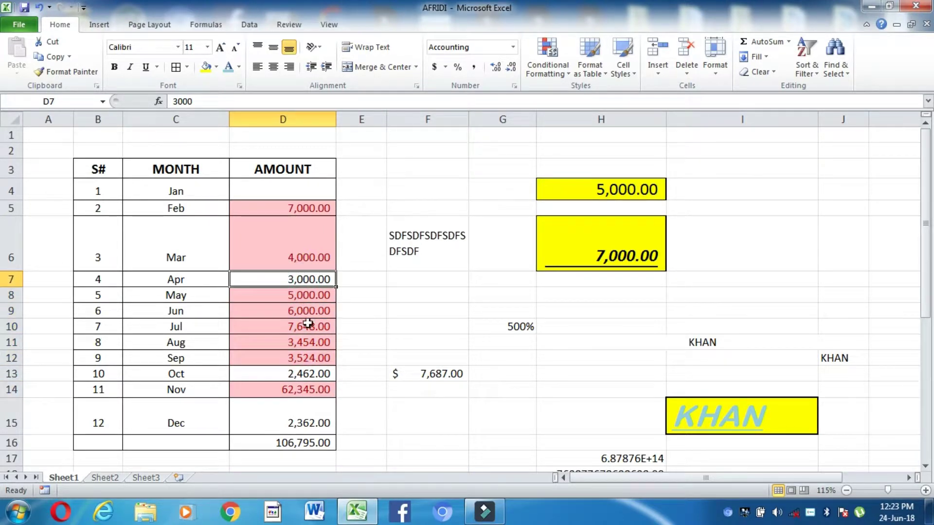
left_click(326, 377)
Recheck the unshaded Apr, Oct and Dec amounts and reselect Feb through Apr.
left_click(297, 281)
left_click(304, 378)
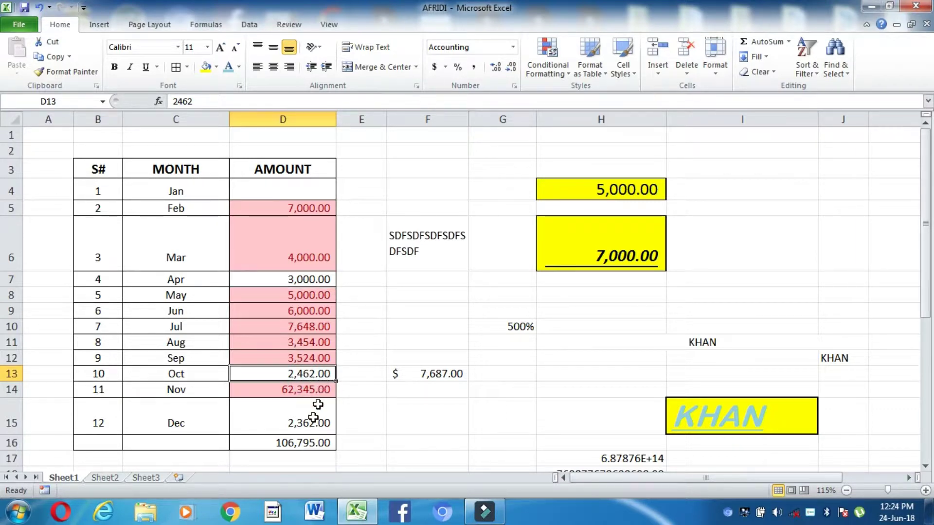
left_click(284, 422)
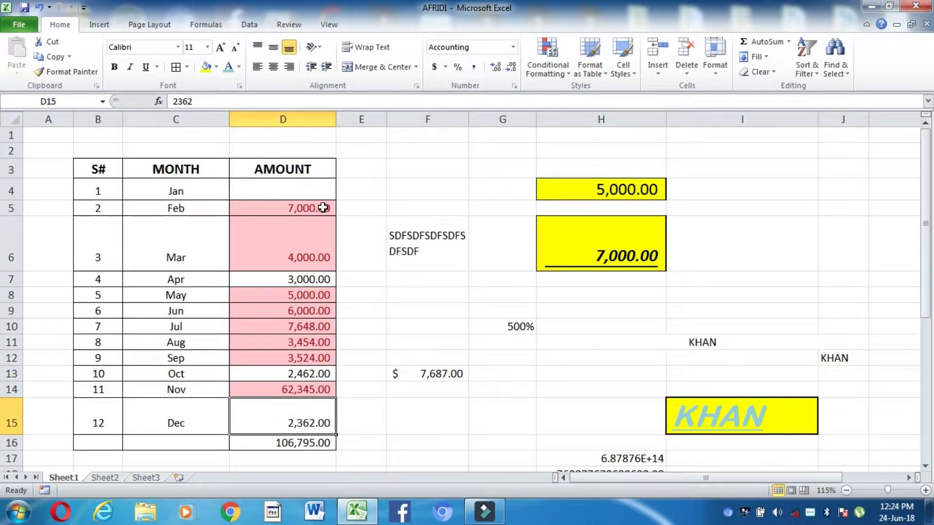
left_click_drag(323, 208, 323, 257)
left_click_drag(314, 295, 313, 358)
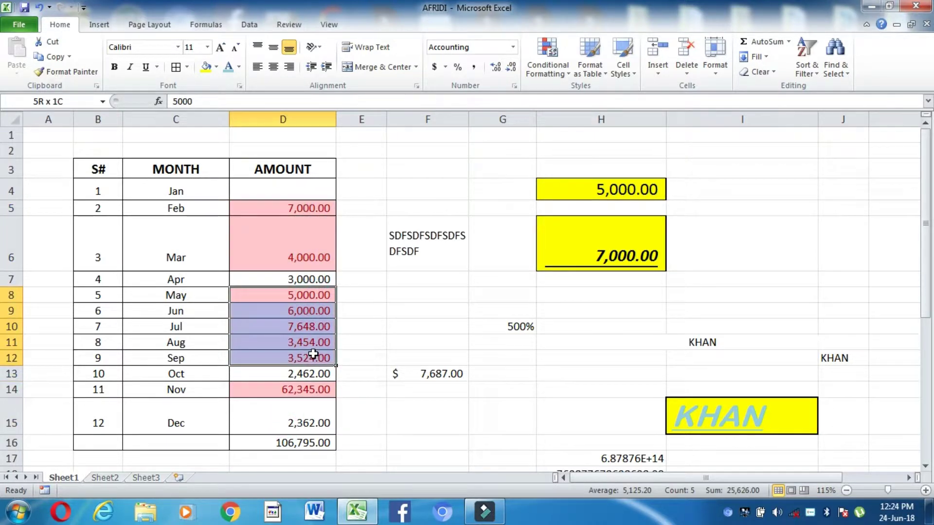
left_click(320, 393)
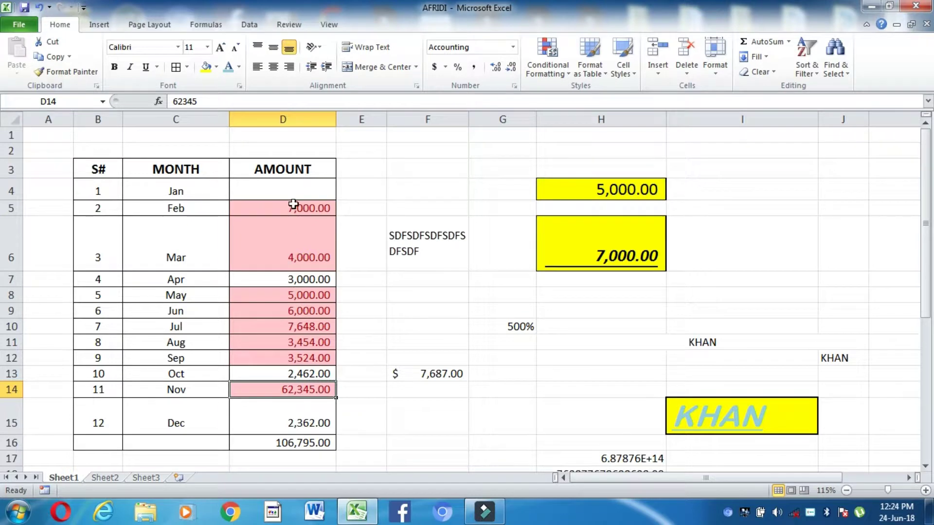
left_click_drag(293, 208, 293, 356)
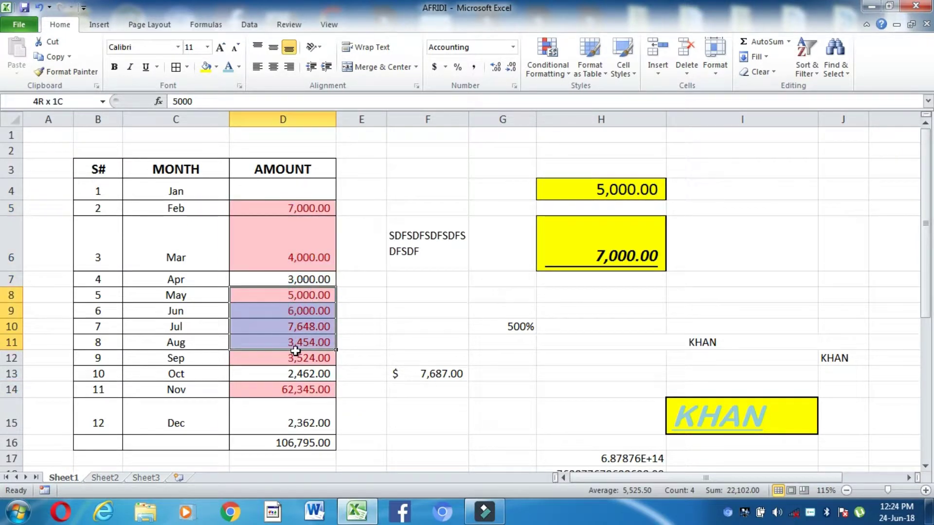
left_click(548, 60)
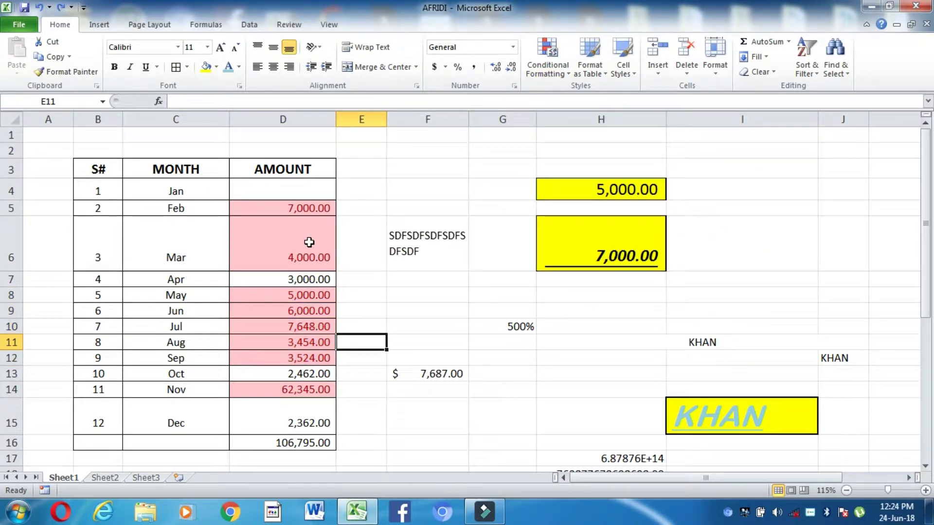
Undo the greater-than rule and reselect the amounts D5:D15.
key("ctrl+z")
left_click(359, 309)
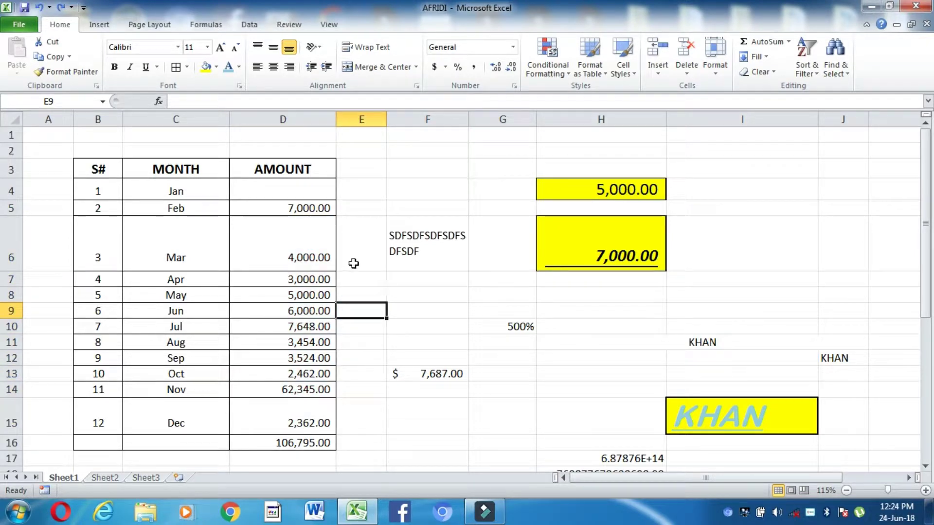
left_click_drag(277, 208, 289, 414)
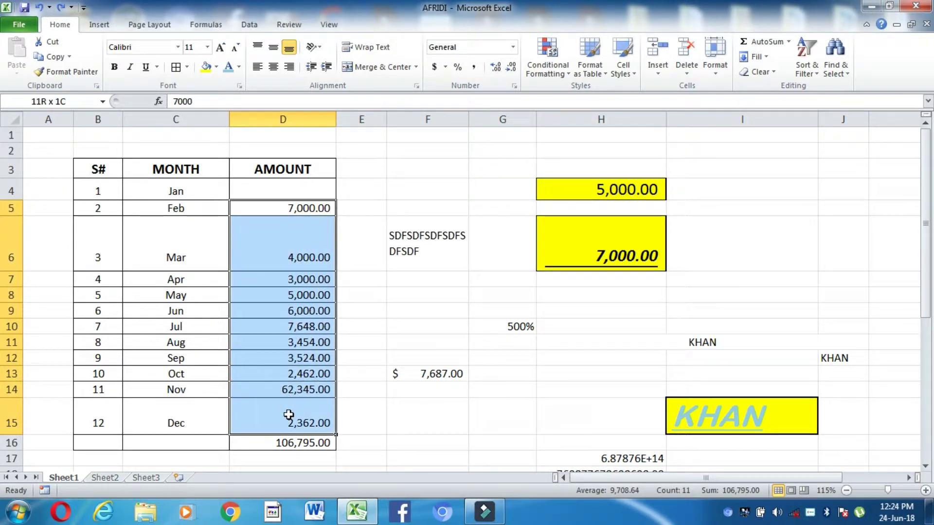
Add an Equal To 3000 rule with light red fill, shading Apr's 3,000.00.
left_click(555, 68)
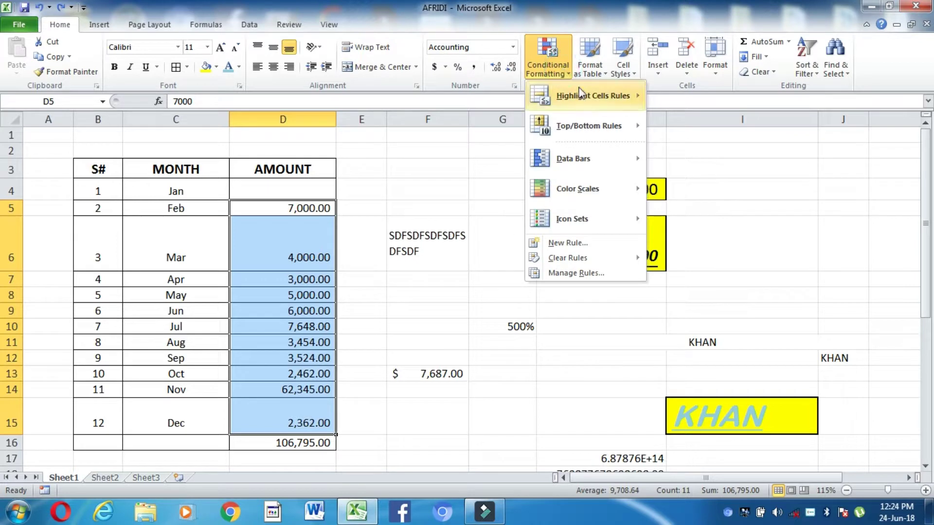
mouse_move(593, 95)
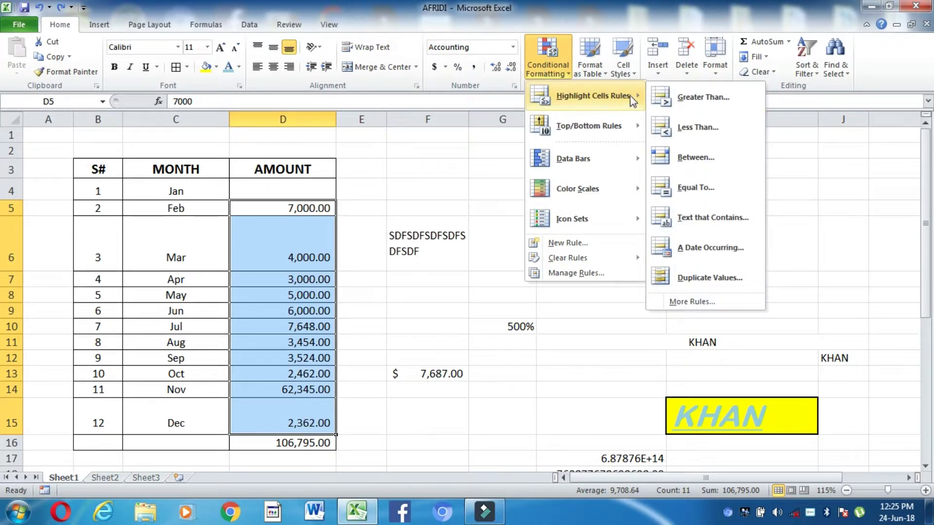
left_click(705, 194)
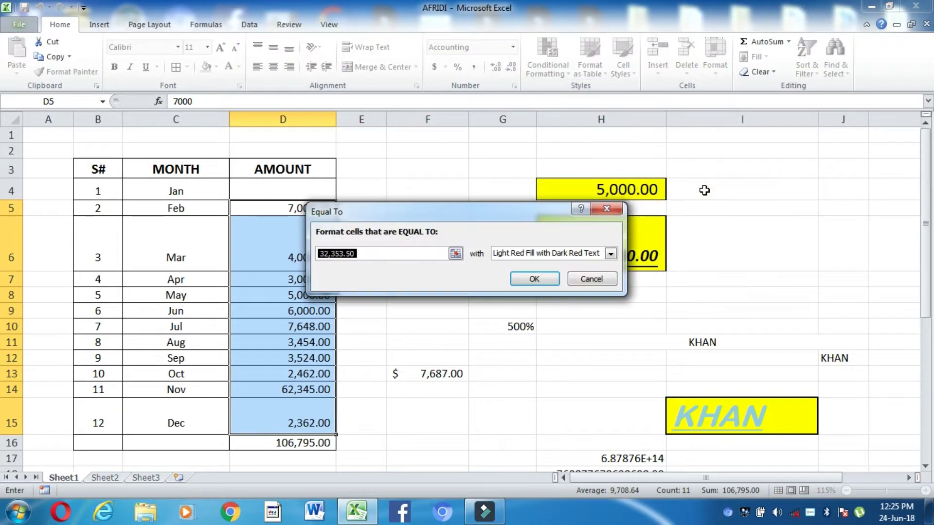
type("30")
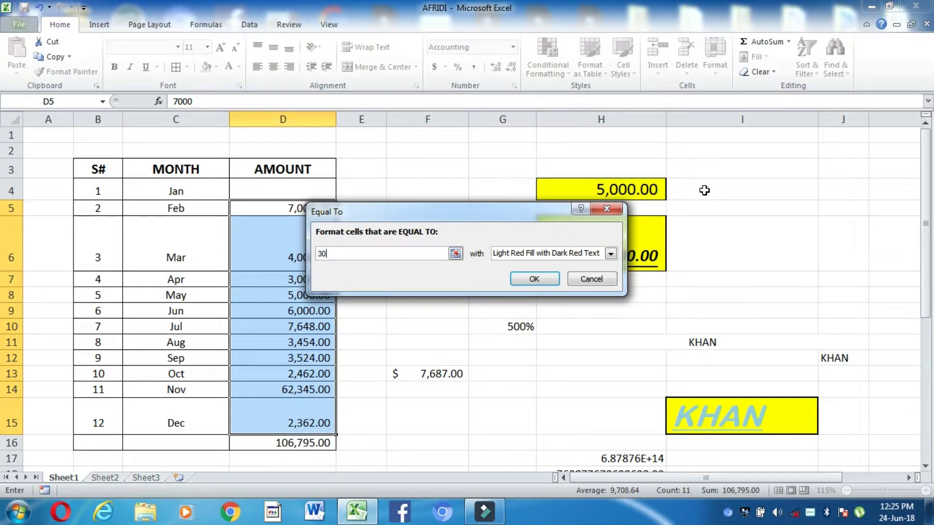
type("0")
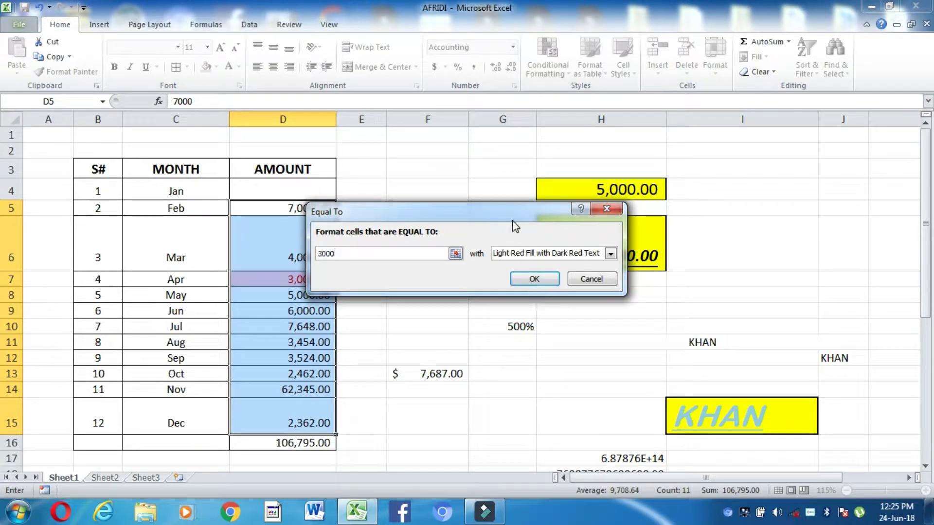
left_click_drag(511, 215, 738, 147)
left_click(772, 224)
left_click(344, 343)
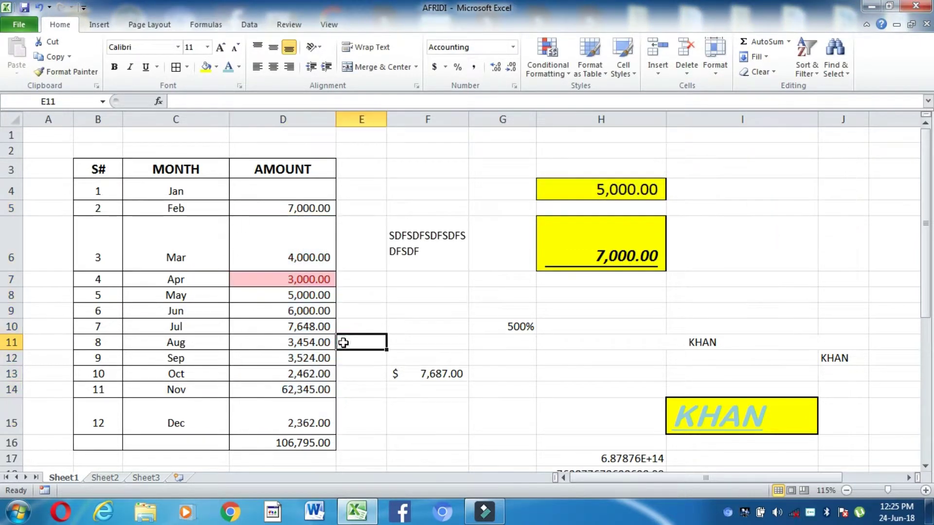
left_click(277, 280)
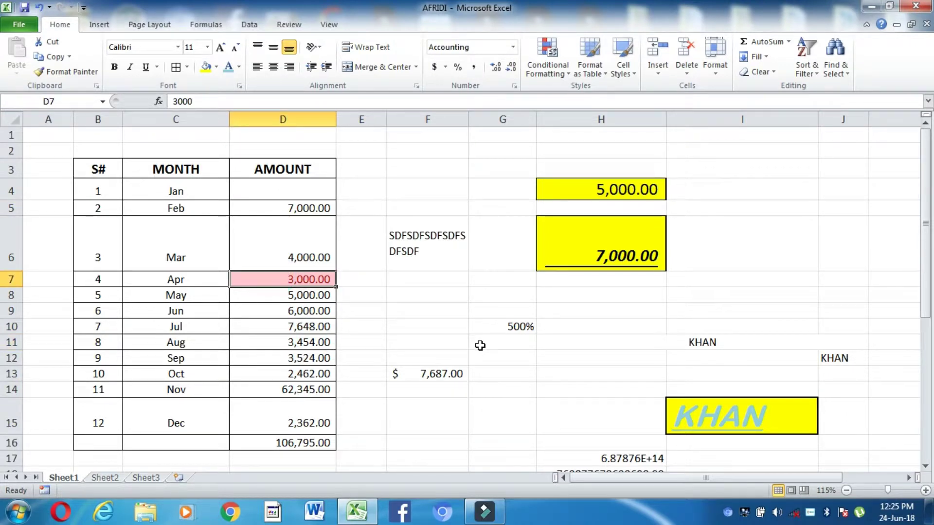
left_click(577, 66)
left_click(553, 73)
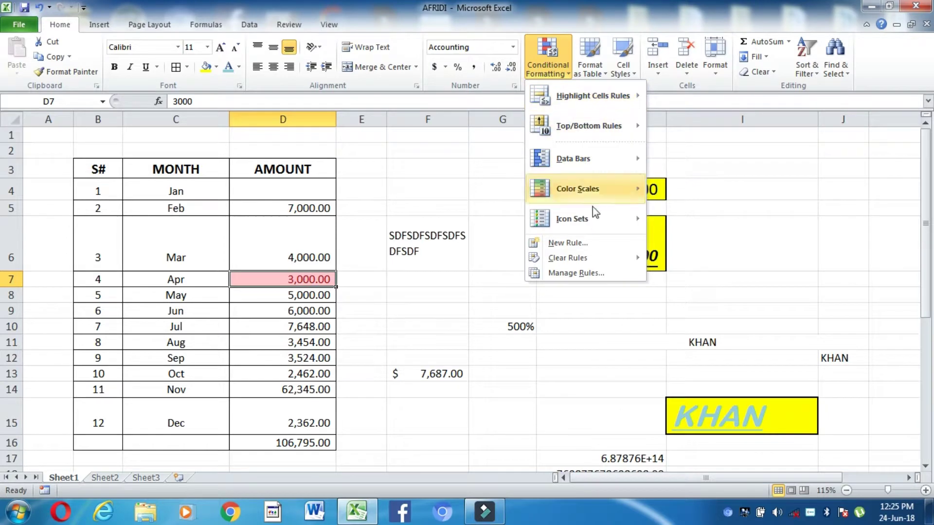
Apply the Green - Yellow - Red Color Scale to the Feb–Dec amounts D5:D15.
left_click(296, 208)
left_click_drag(297, 208, 312, 423)
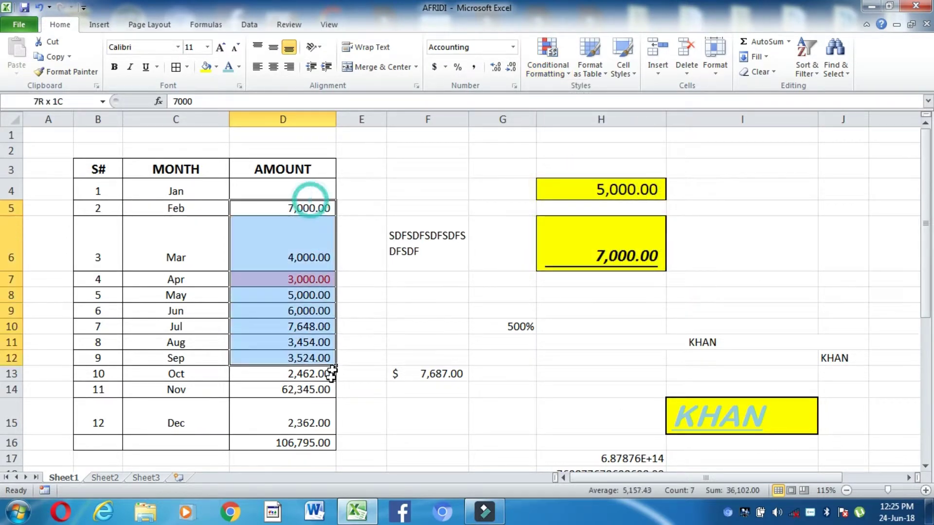
left_click(548, 68)
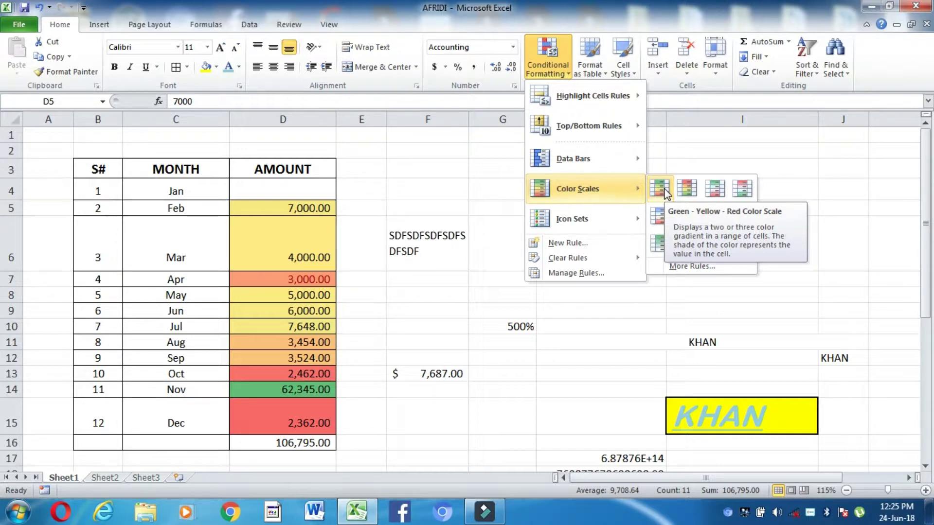
left_click(663, 188)
Inspect the coloured amounts, including the red Dec and Oct values and Aug–Sep.
left_click(411, 343)
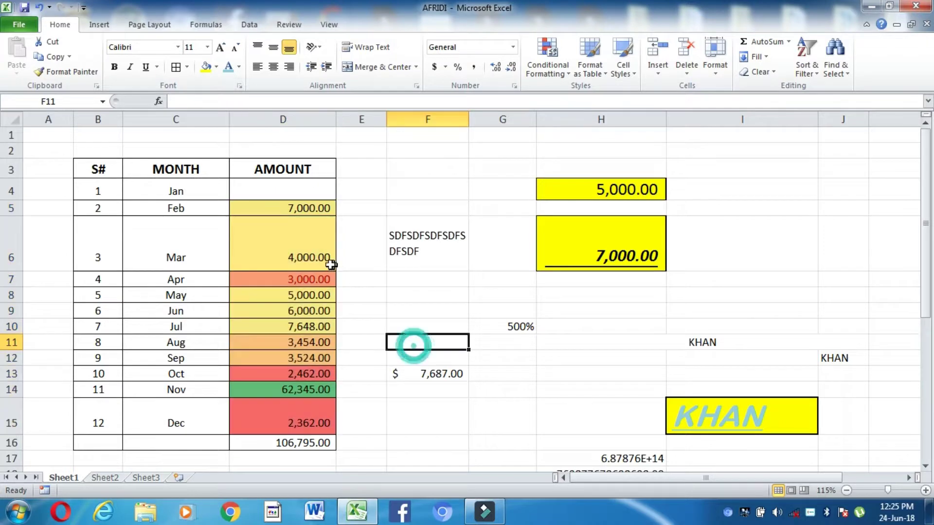
left_click(326, 420)
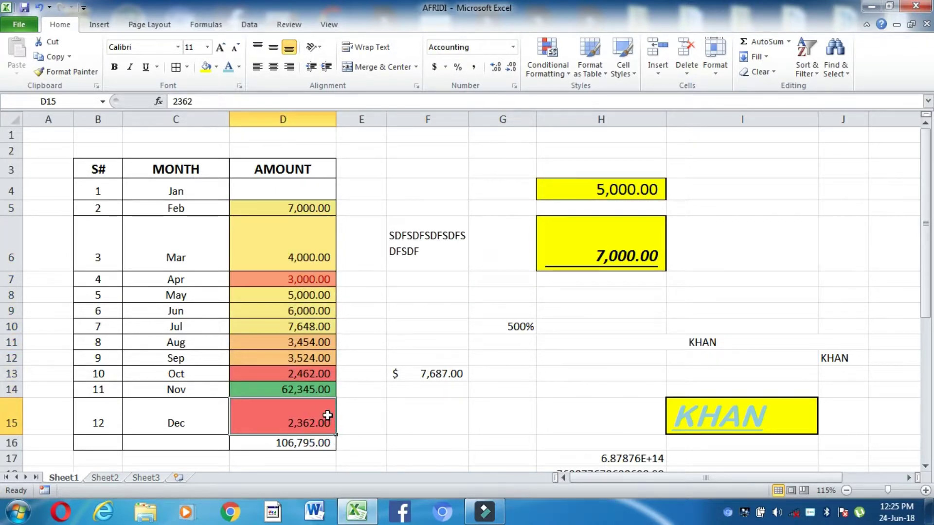
left_click(291, 374)
left_click_drag(306, 343, 304, 358)
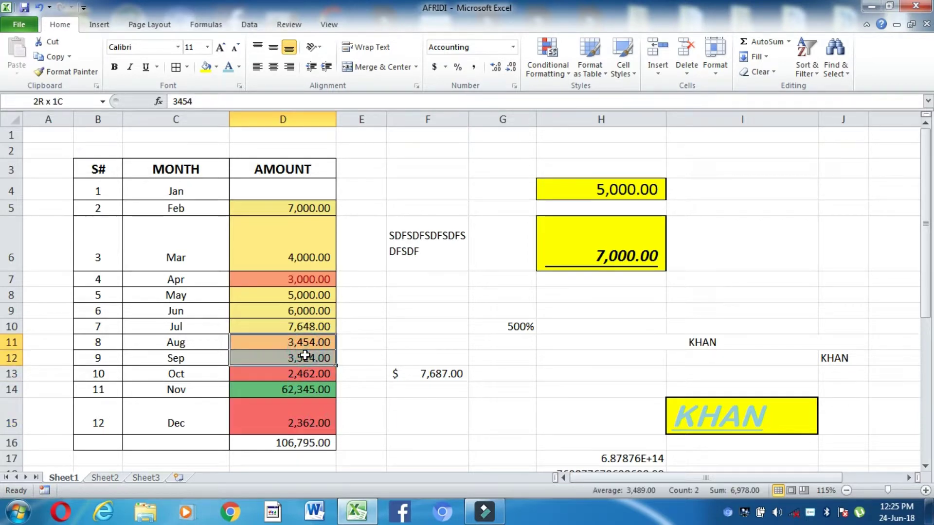
left_click(333, 280)
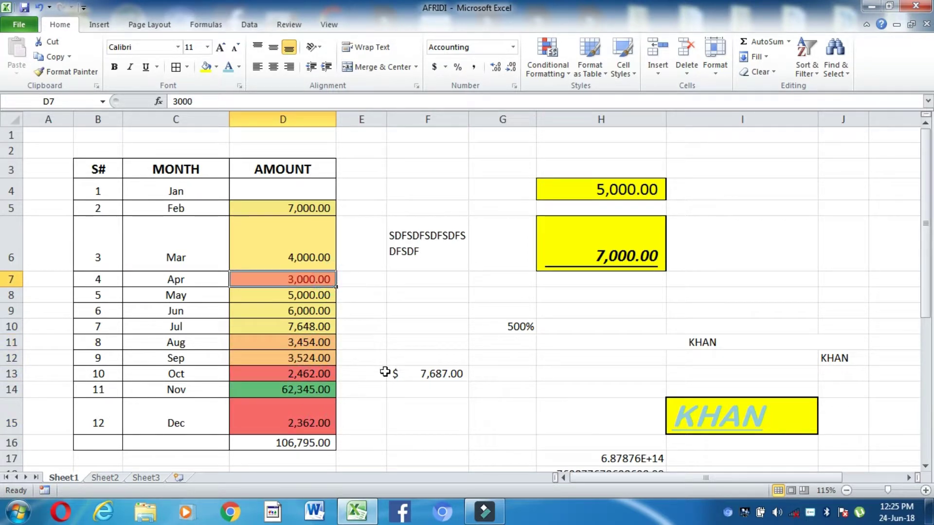
left_click(415, 338)
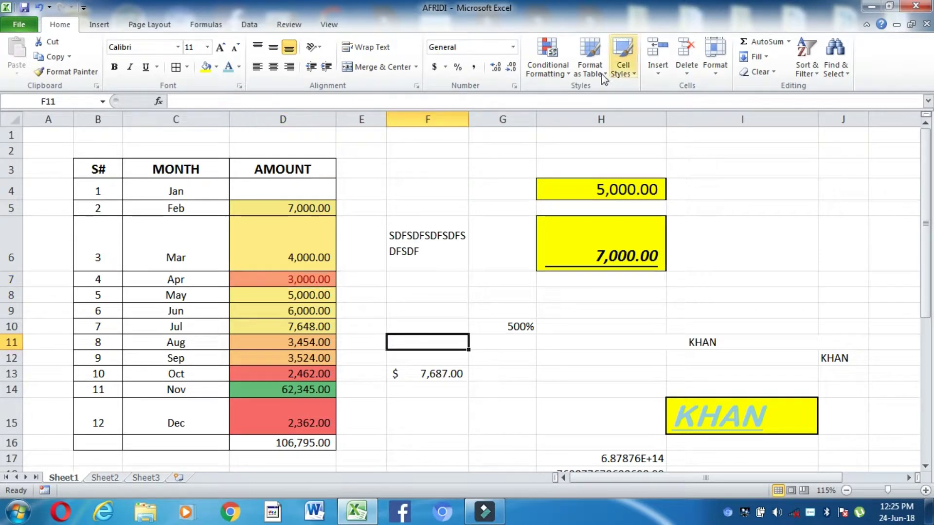
Clear the colour scale and format B3:D16 as a red banded table with headers.
left_click(564, 73)
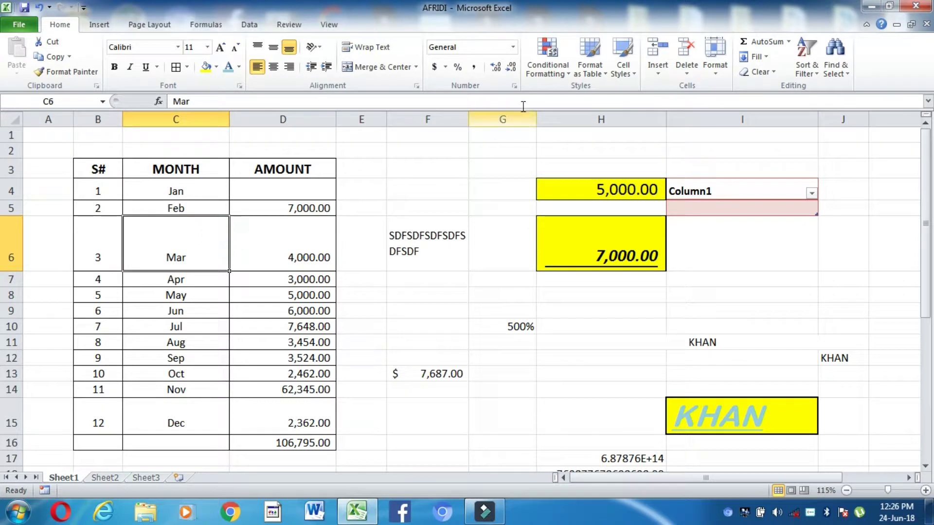
left_click(285, 241)
mouse_move(90, 173)
left_mouse_down()
mouse_move(288, 354)
mouse_move(316, 443)
left_mouse_up()
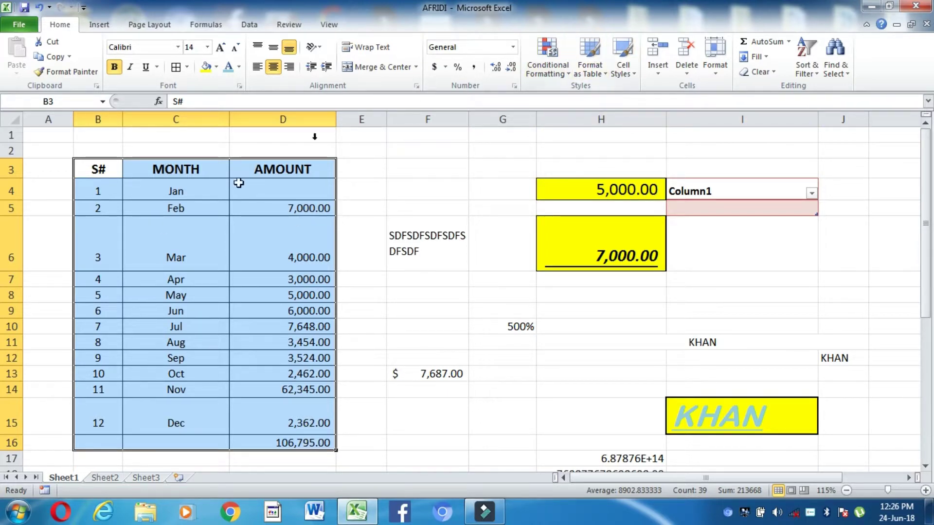
left_click(603, 76)
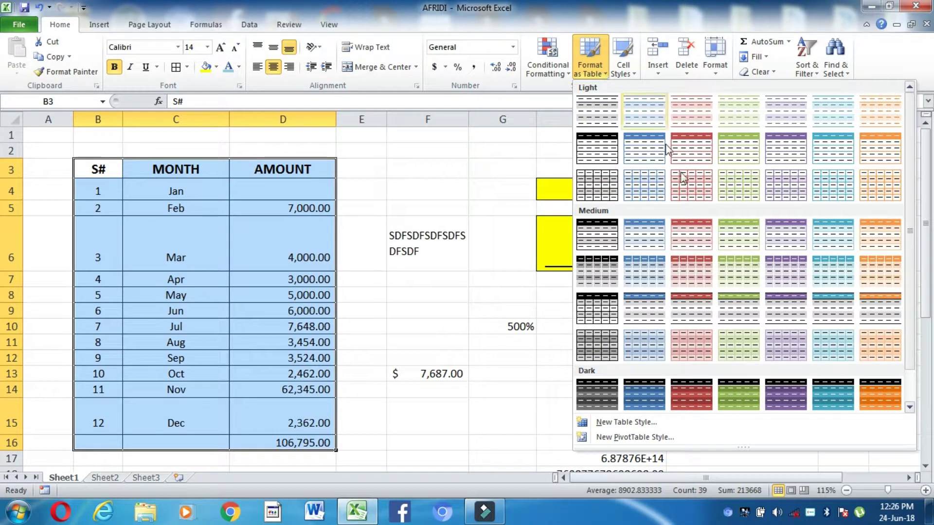
left_click(687, 273)
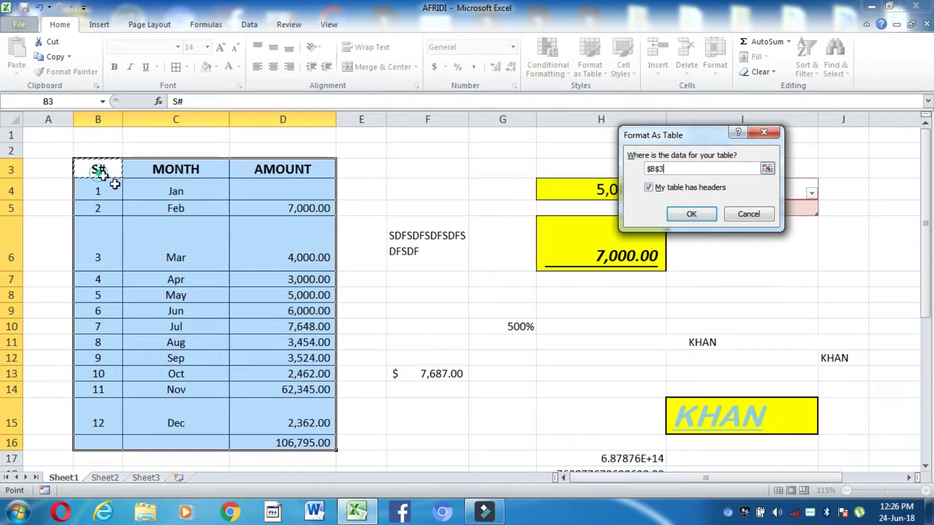
mouse_move(98, 171)
left_mouse_down()
mouse_move(292, 406)
mouse_move(302, 443)
left_mouse_up()
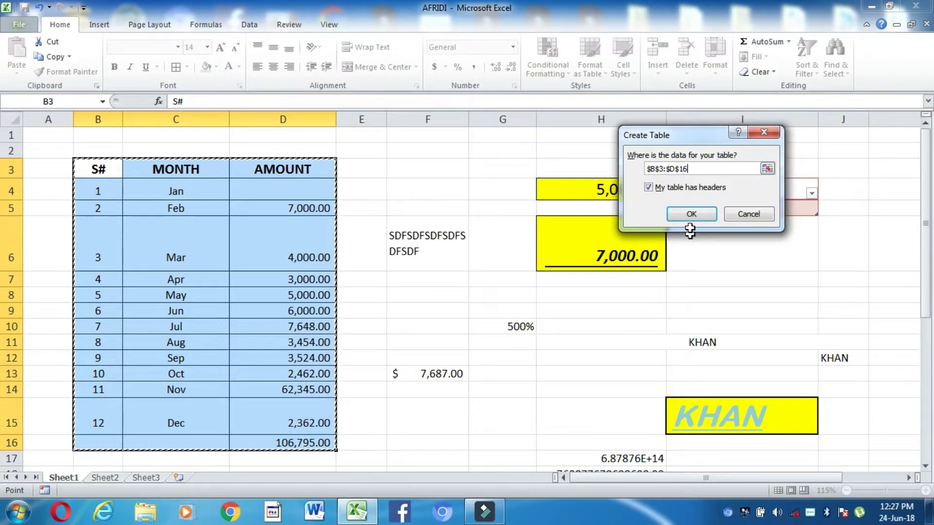
left_click(693, 216)
left_click(255, 247)
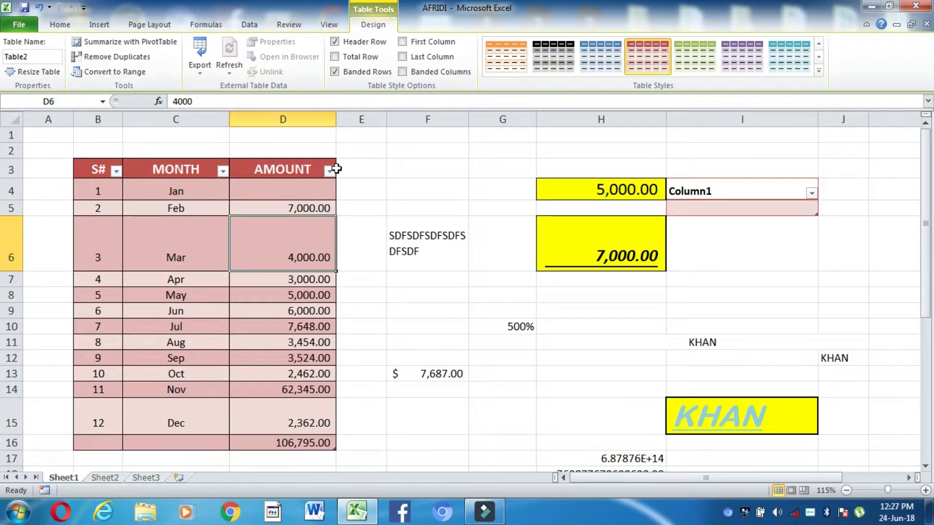
left_click(330, 171)
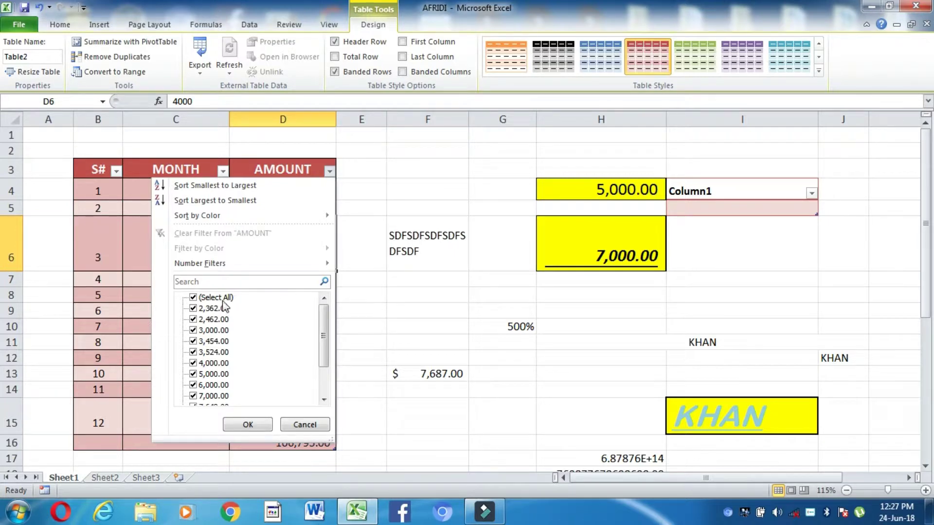
left_click(194, 298)
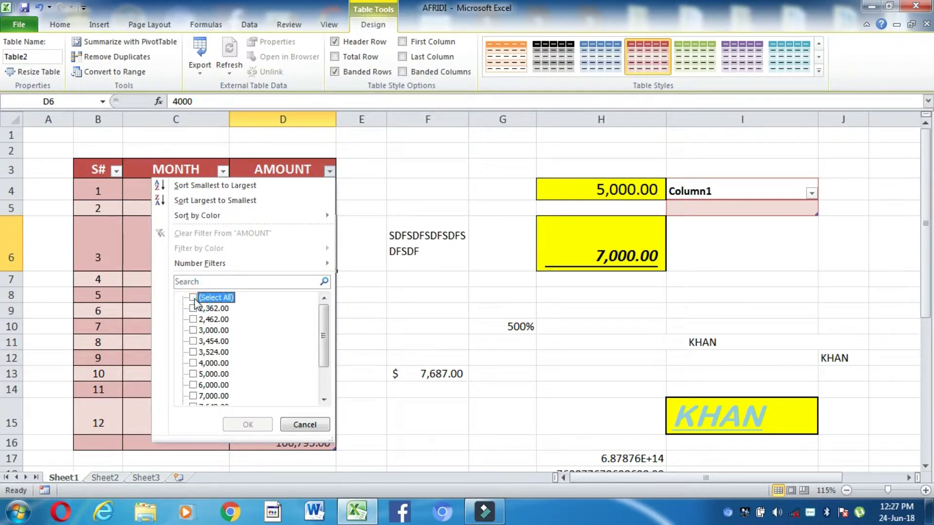
left_click(194, 374)
left_click(236, 426)
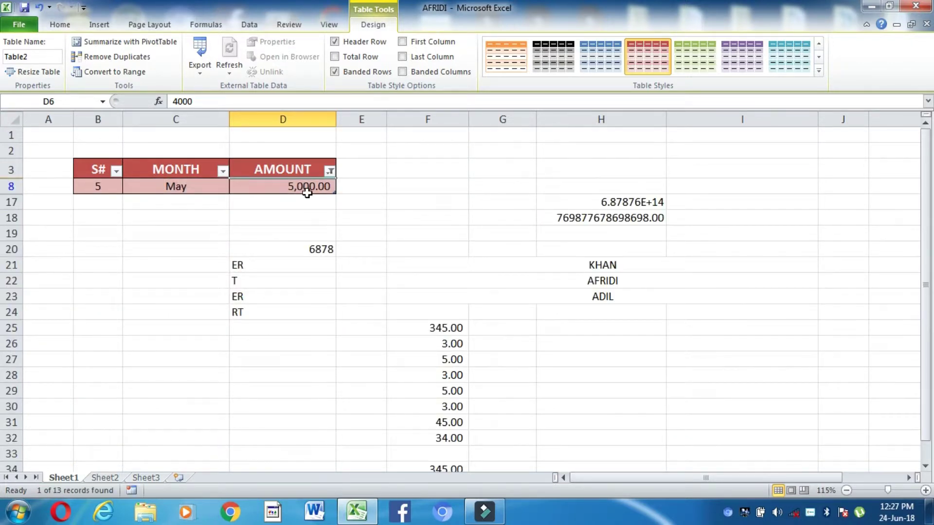
left_click(323, 165)
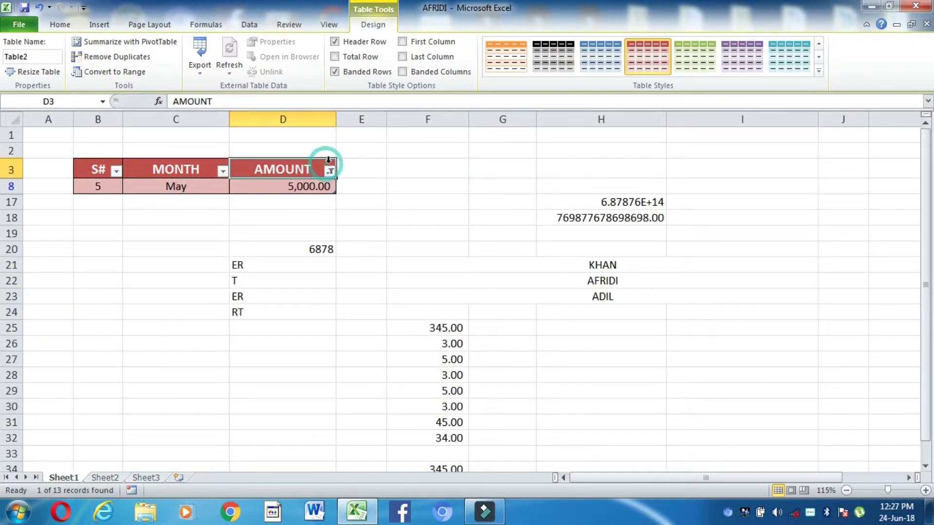
left_click(330, 170)
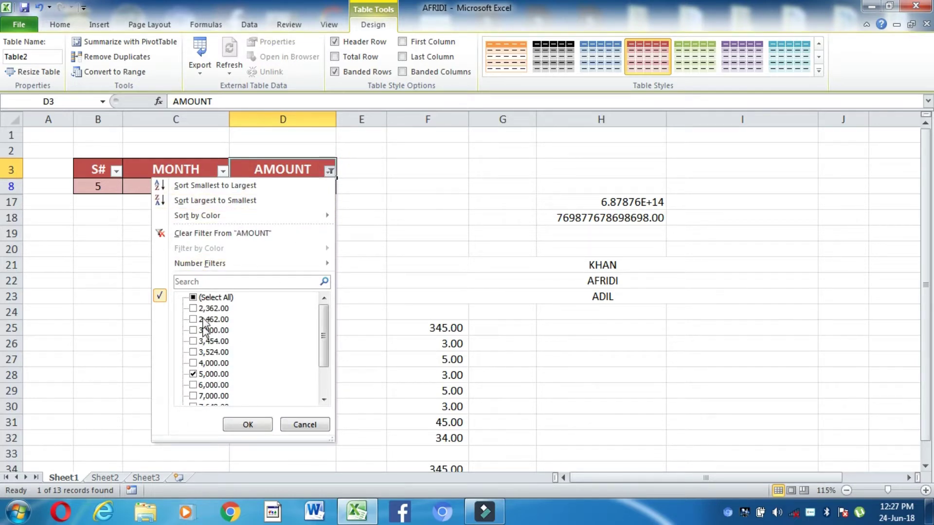
left_click(193, 298)
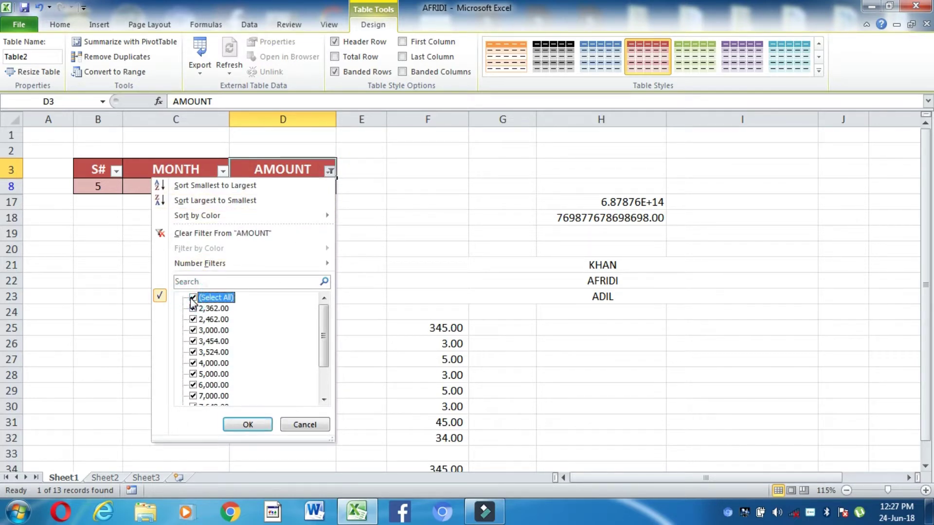
left_click(248, 425)
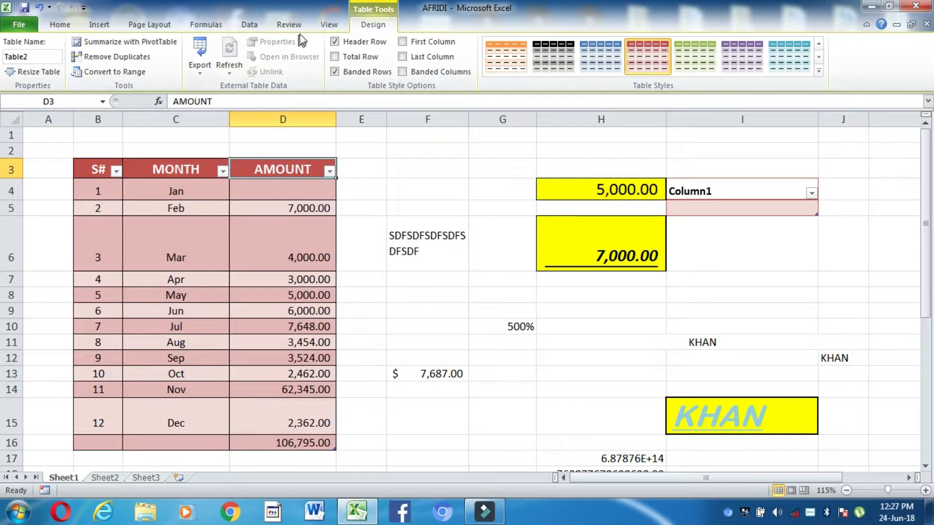
Undo twice to revert the month table to a plain bordered range.
left_click(73, 25)
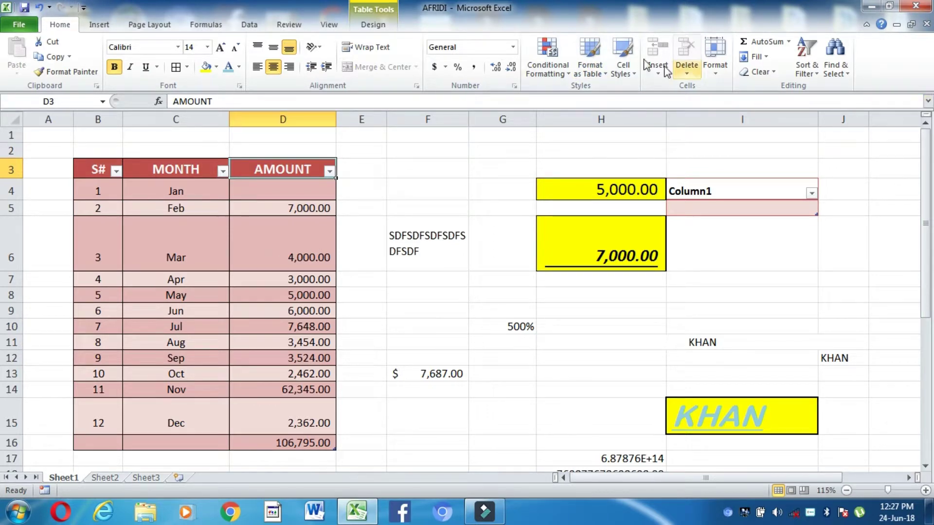
left_click(321, 237)
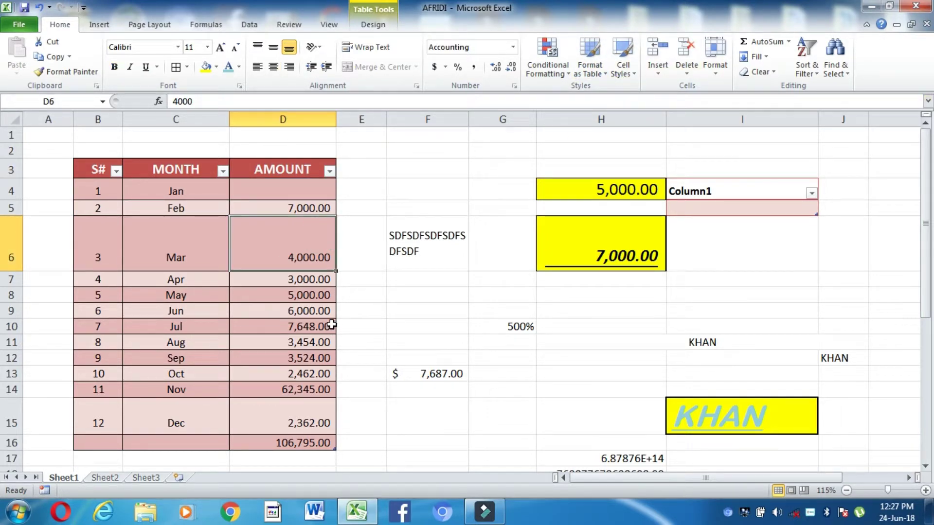
key("ctrl+z")
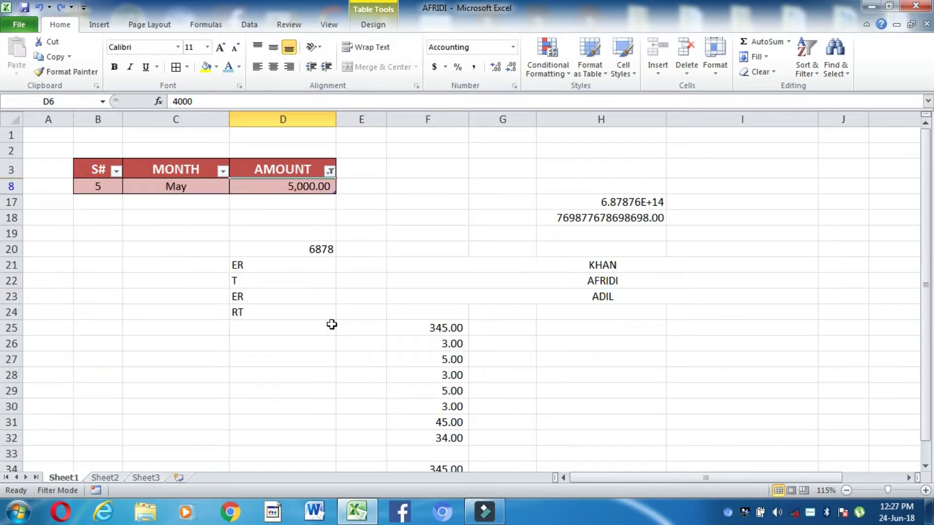
key("ctrl+z")
key("ctrl+z")
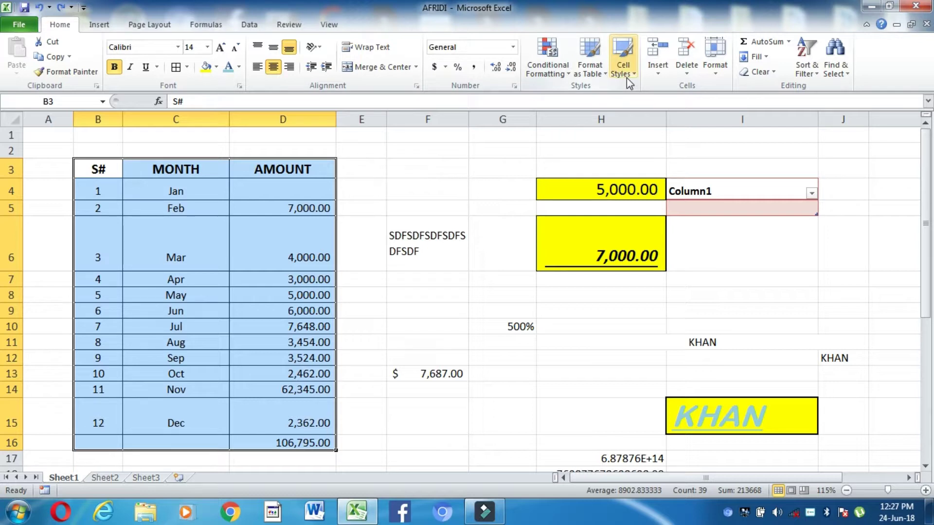
left_click(253, 256)
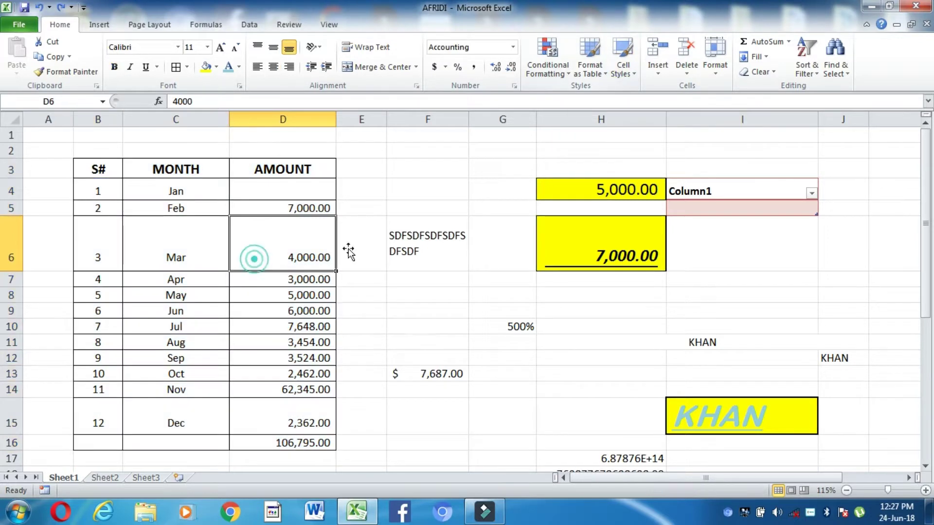
Select the Dec amount D15 and open Cell Styles to preview Warning Text.
left_click(624, 69)
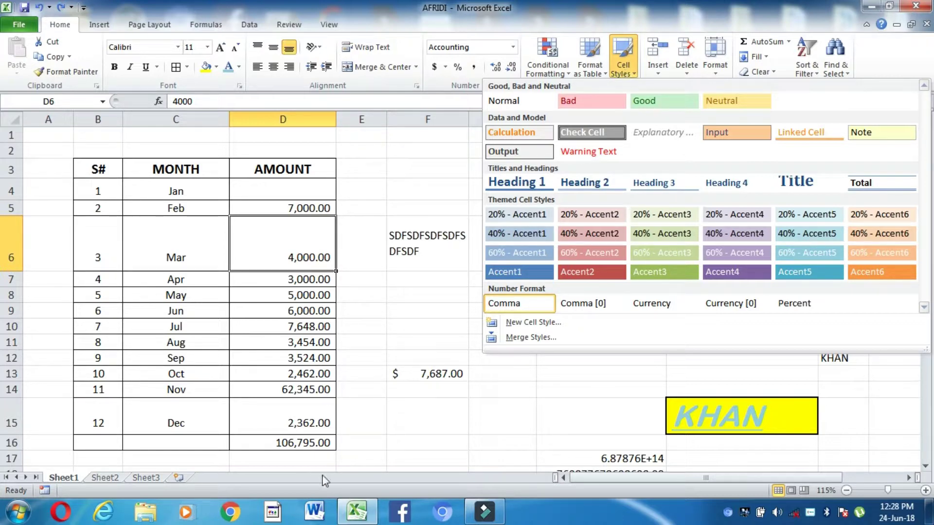
left_click(249, 408)
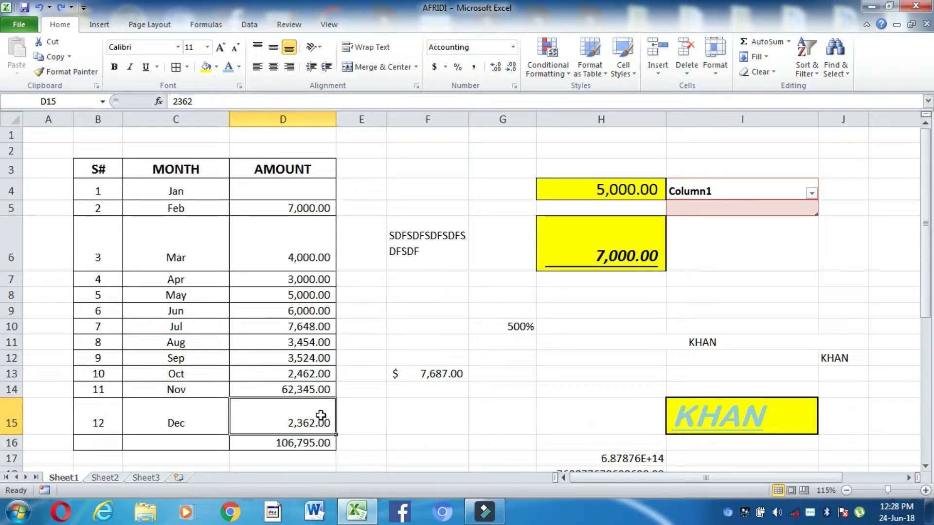
mouse_move(122, 417)
left_mouse_down()
mouse_move(250, 428)
mouse_move(289, 414)
left_mouse_up()
left_click(288, 414)
left_click(632, 73)
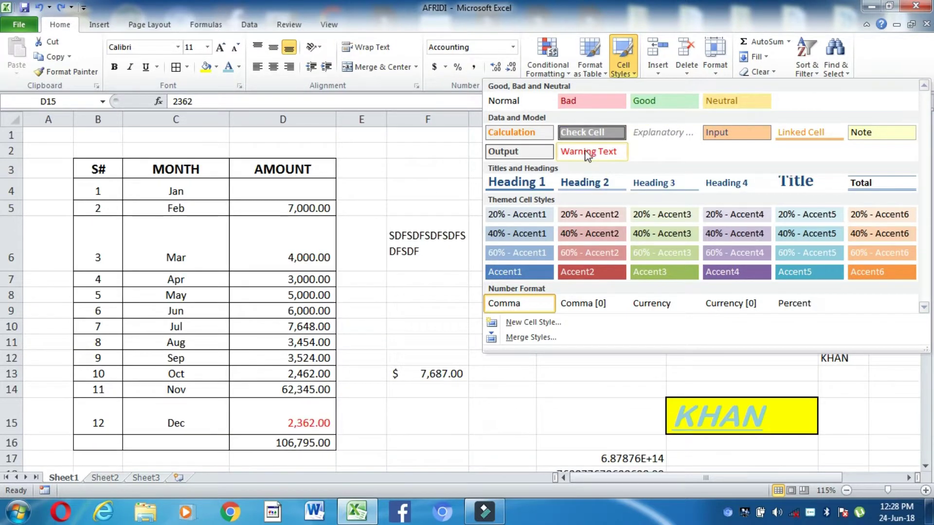
Add three empty columns at G so the 500% value moves over to column J.
left_click(603, 152)
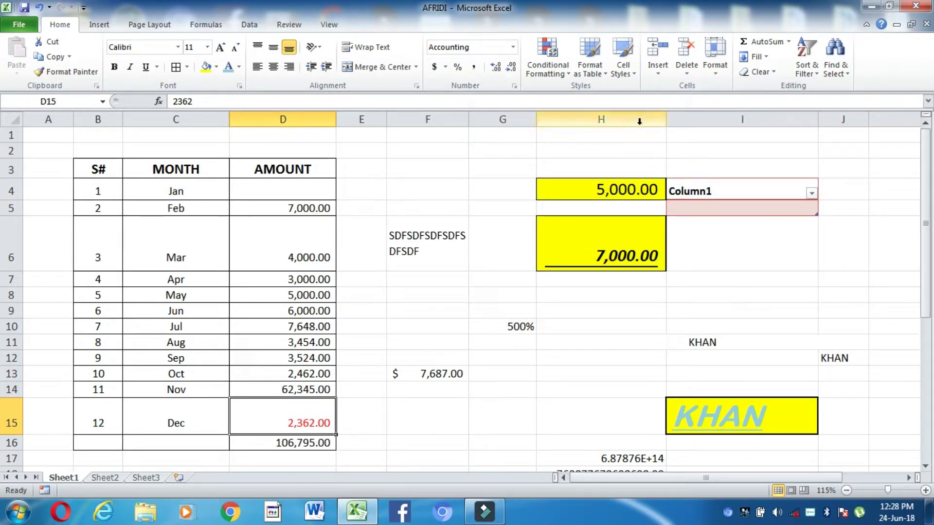
left_click(484, 279)
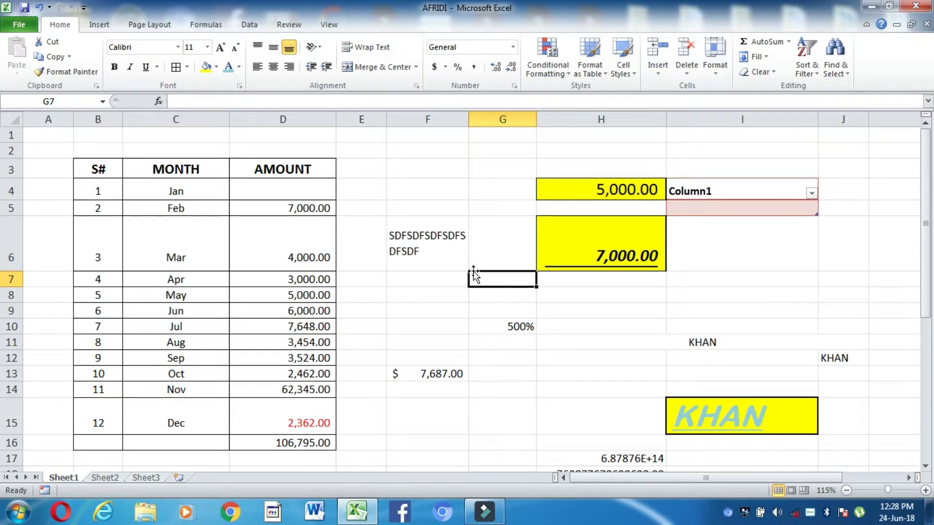
right_click(517, 119)
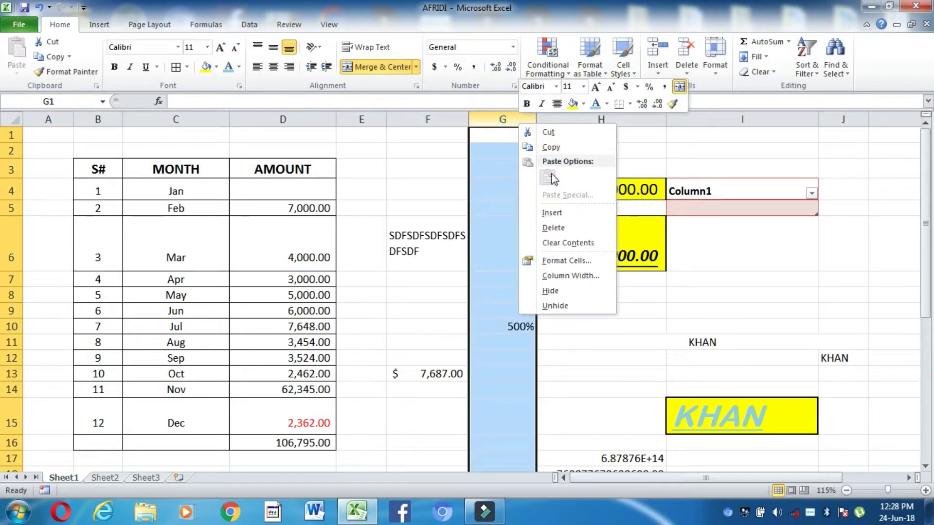
left_click(571, 209)
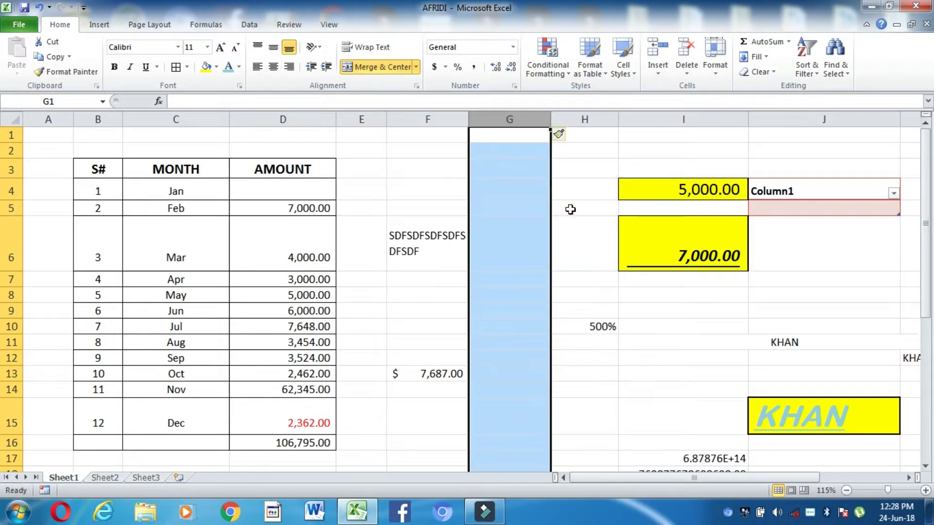
right_click(508, 120)
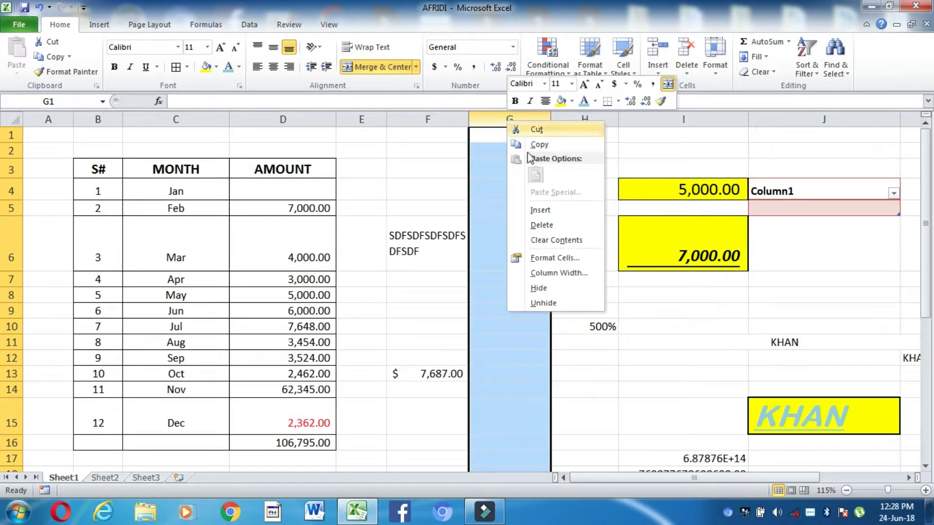
left_click(563, 214)
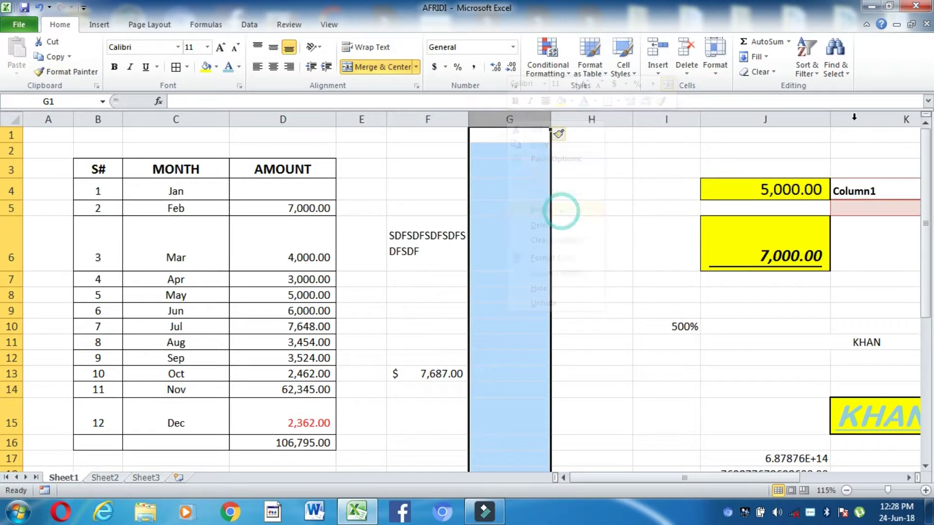
left_click(660, 73)
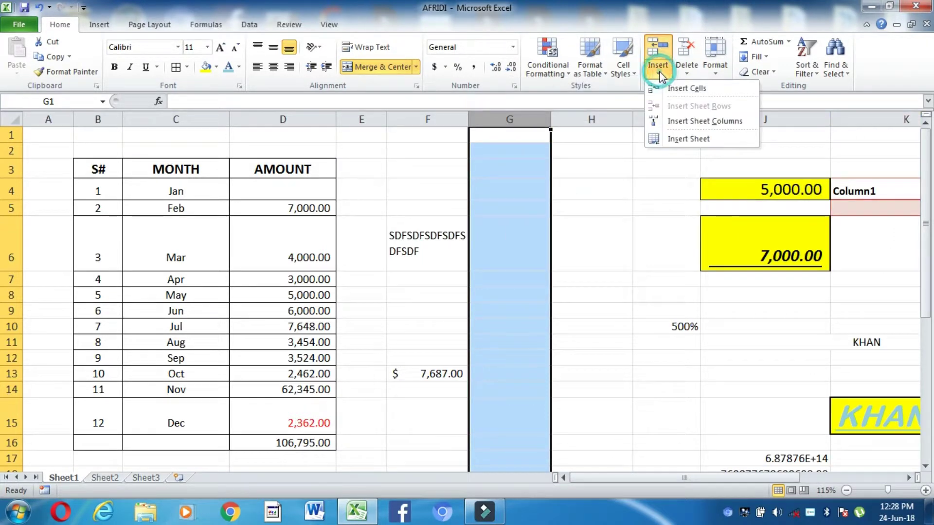
left_click(699, 92)
Shift the amounts down from D6 so the Mar amount cell is left blank.
left_click(287, 245)
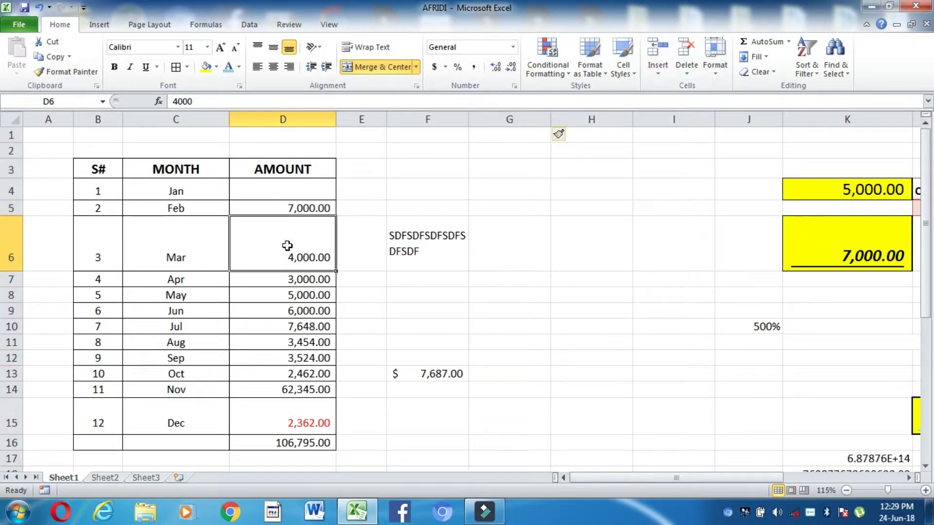
left_click(658, 73)
left_click(679, 89)
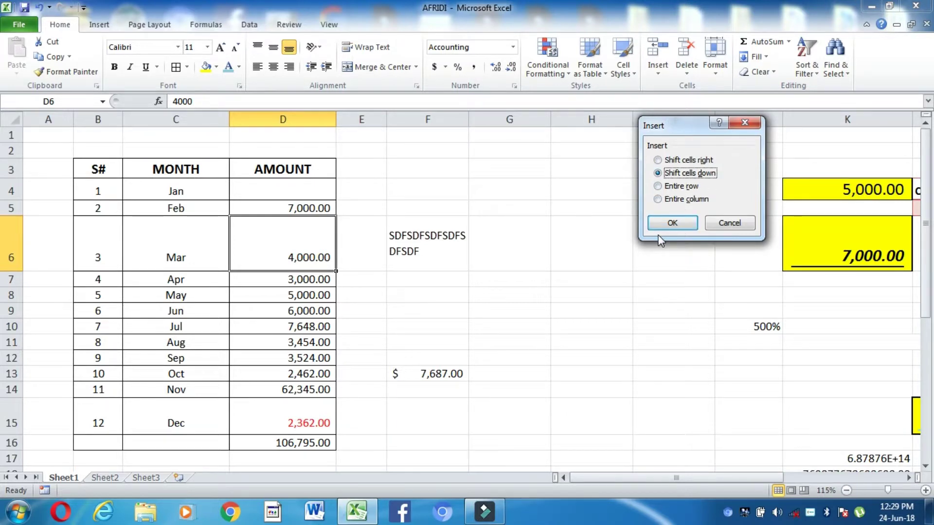
left_click(669, 223)
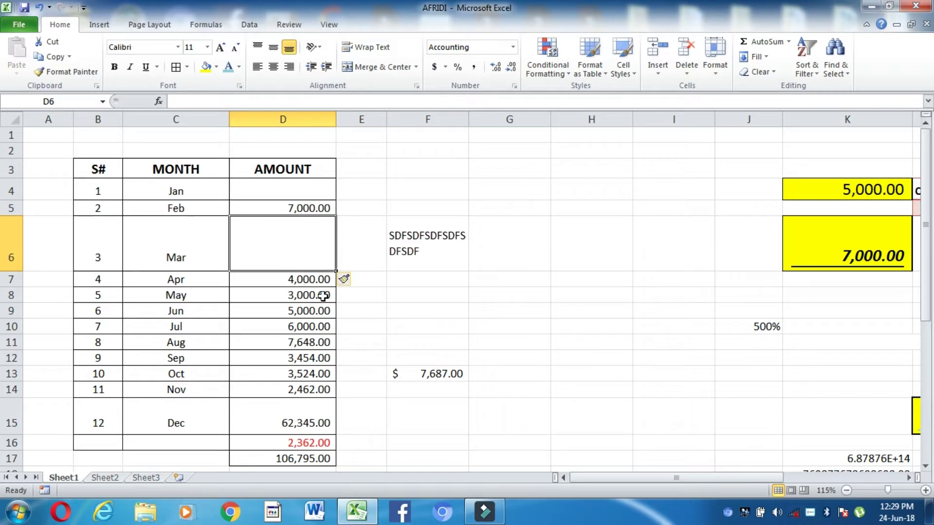
Insert two blank rows above the Mar row at rows 6–7.
left_click(321, 245)
left_click(653, 77)
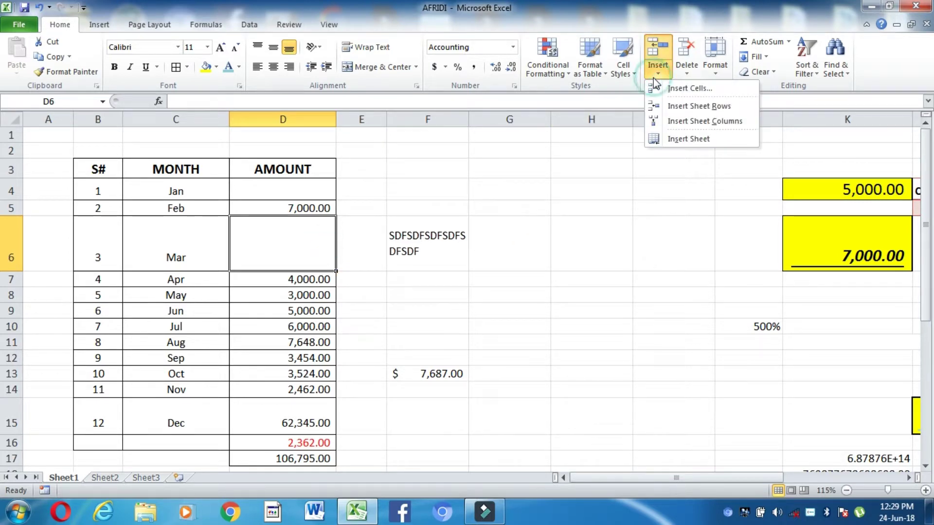
left_click(702, 107)
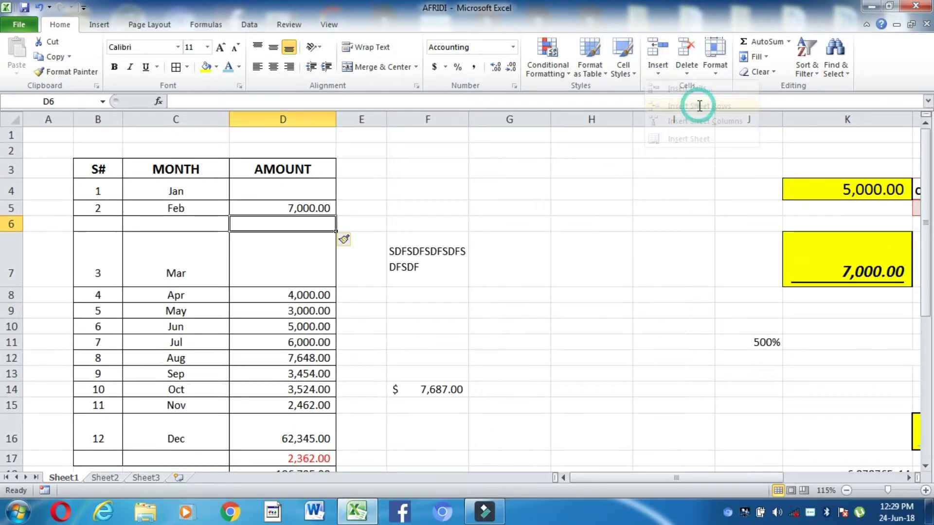
left_click(10, 229)
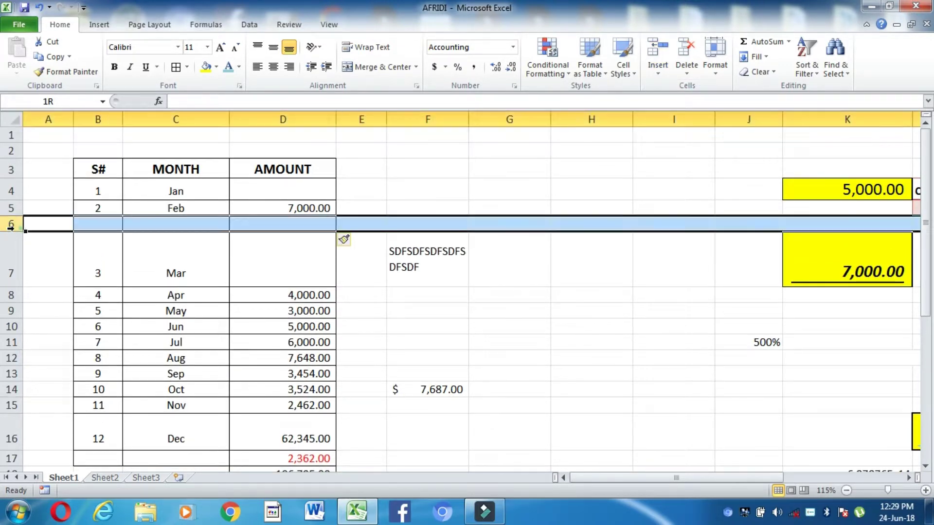
left_click(665, 64)
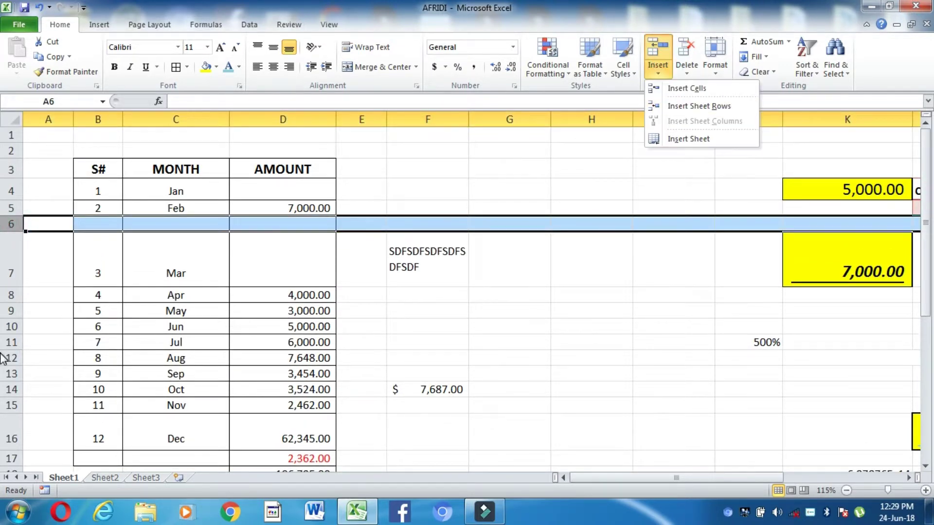
left_click(15, 355)
right_click(14, 223)
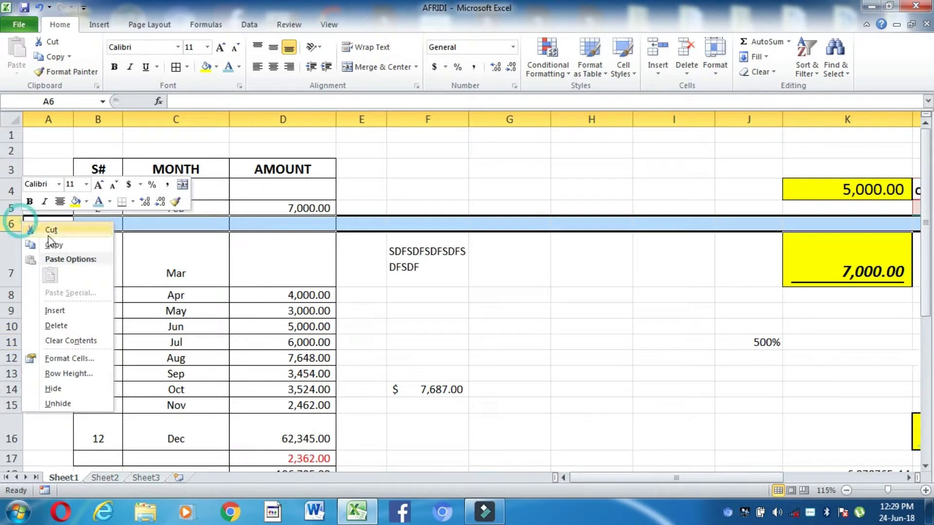
left_click(111, 310)
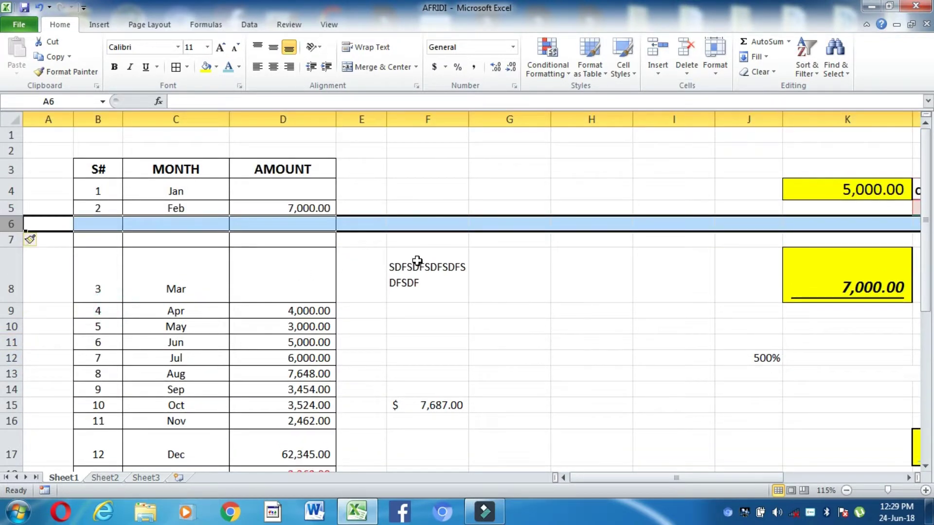
Attempt to delete cell F8, dismissing the unmerge warning so its long text stays.
left_click(418, 261)
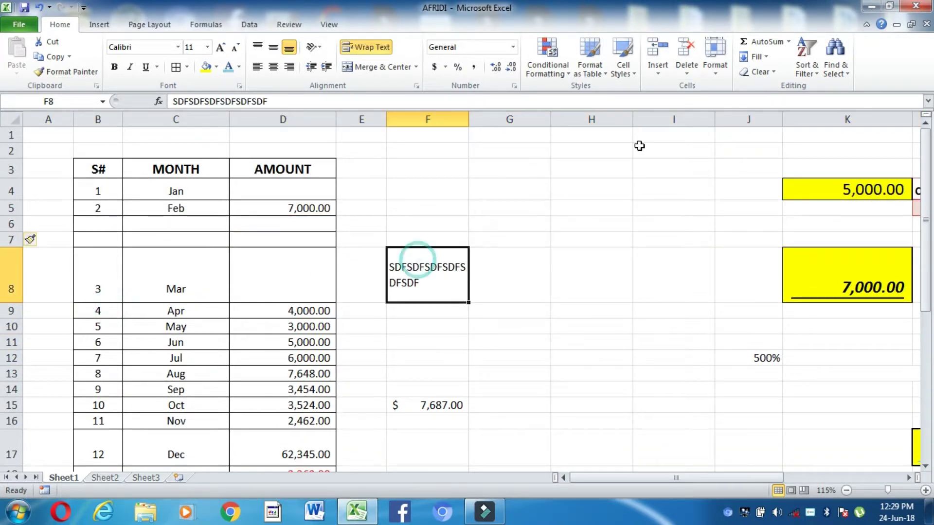
left_click(688, 58)
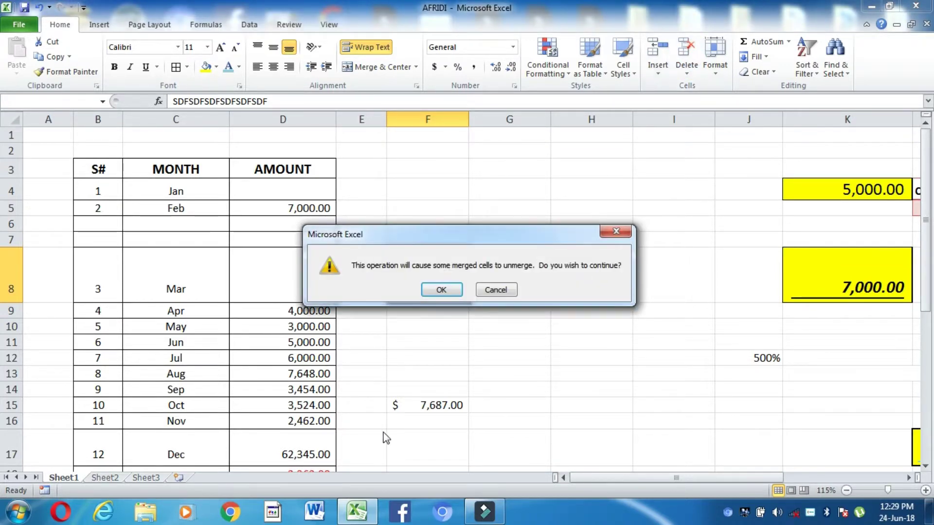
left_click(496, 290)
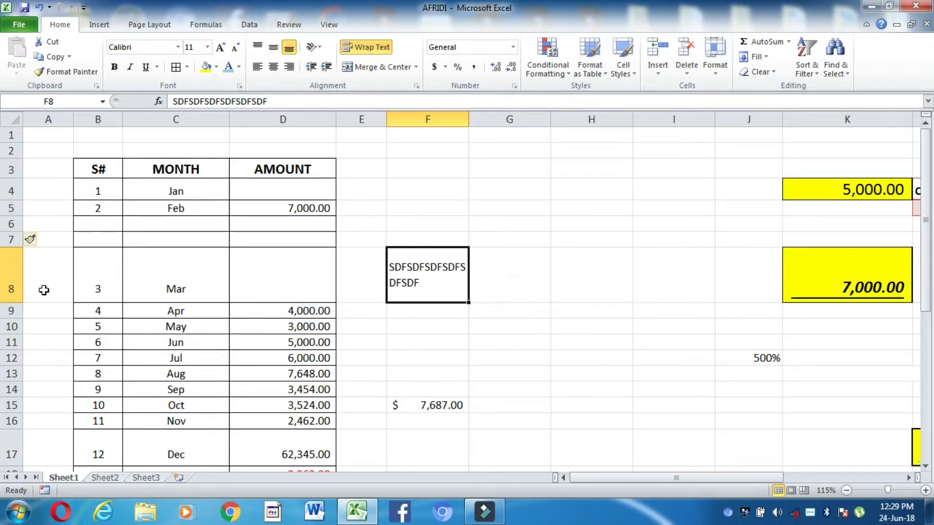
right_click(19, 267)
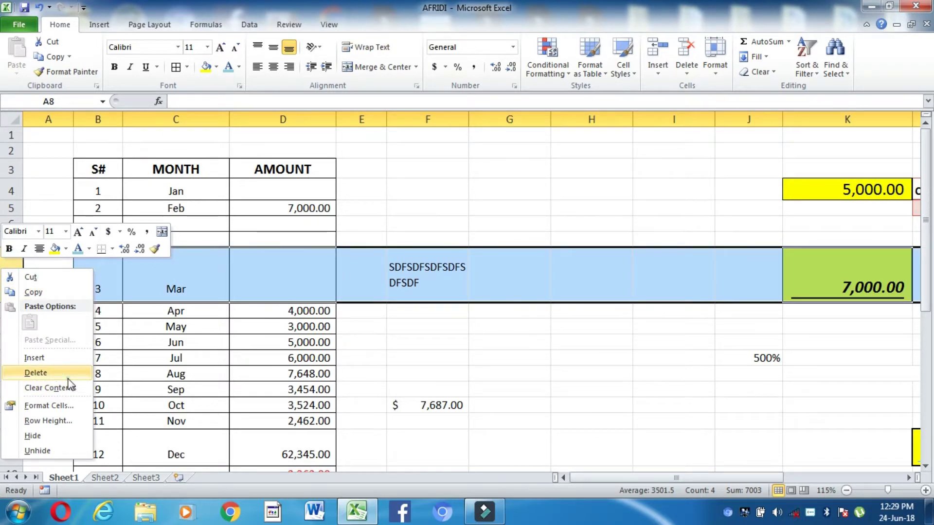
Delete the Mar row and the Jun row (row 10).
left_click(49, 373)
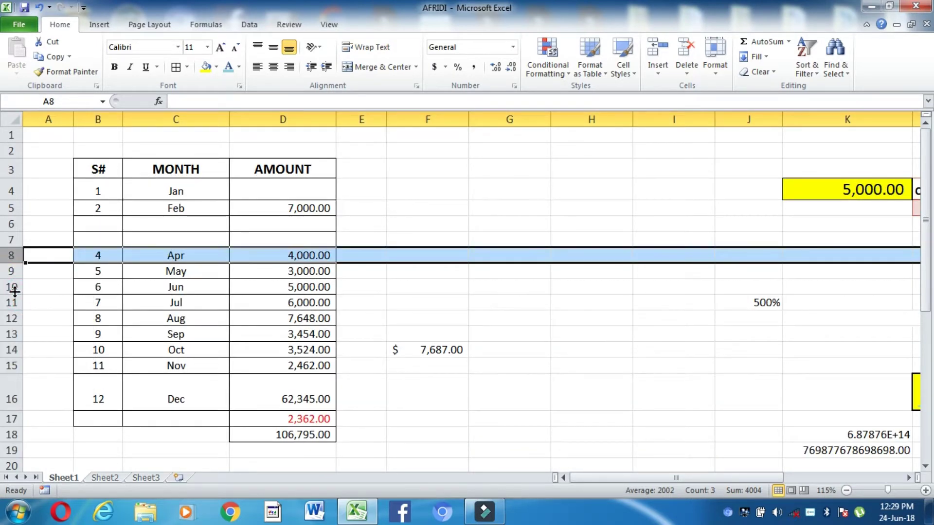
left_click_drag(14, 263, 15, 292)
left_click(12, 287)
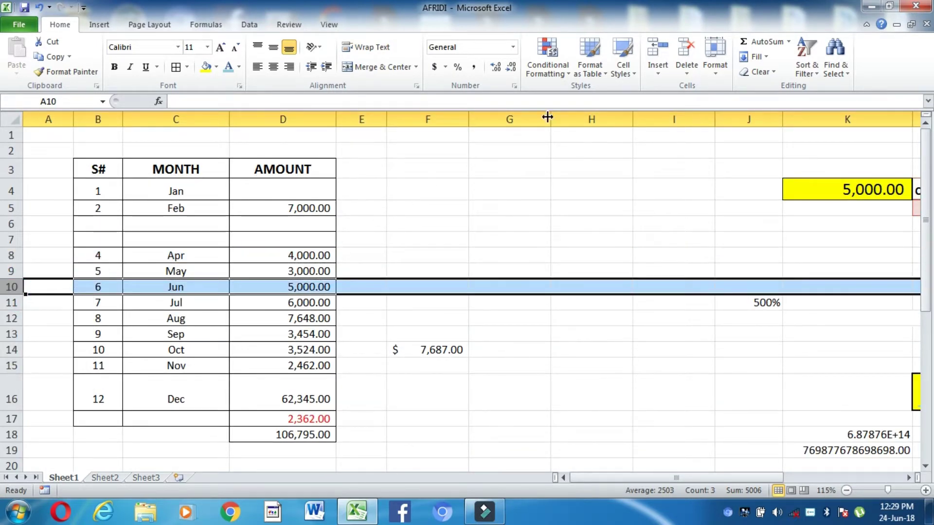
left_click(686, 54)
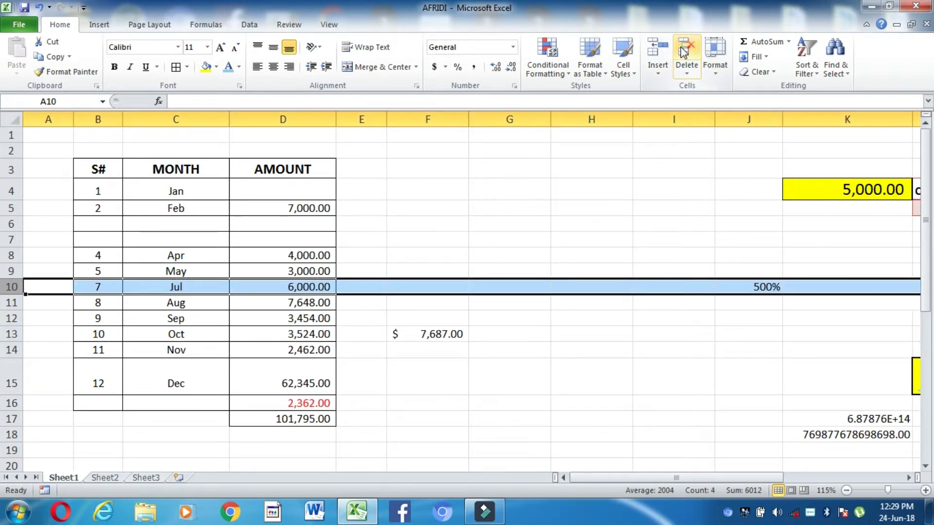
left_click(689, 75)
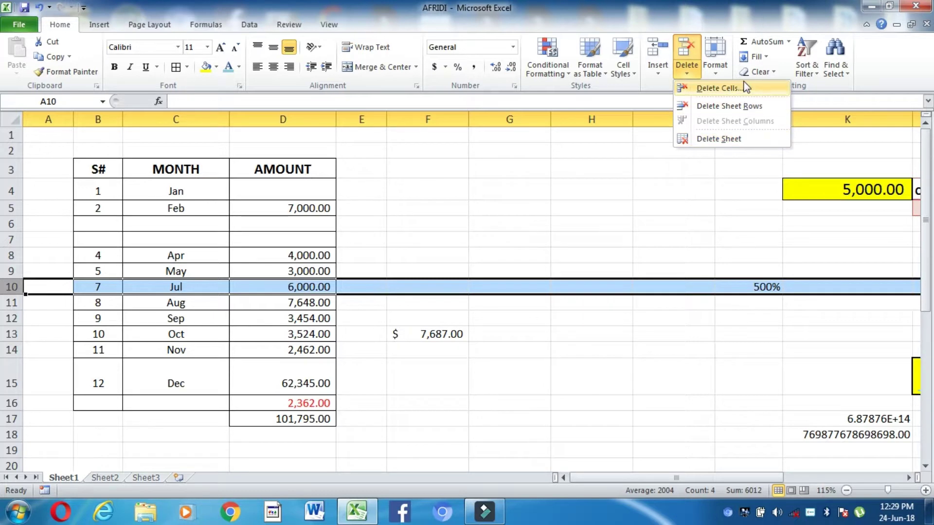
Set the height of row 7 to 40.
left_click(715, 73)
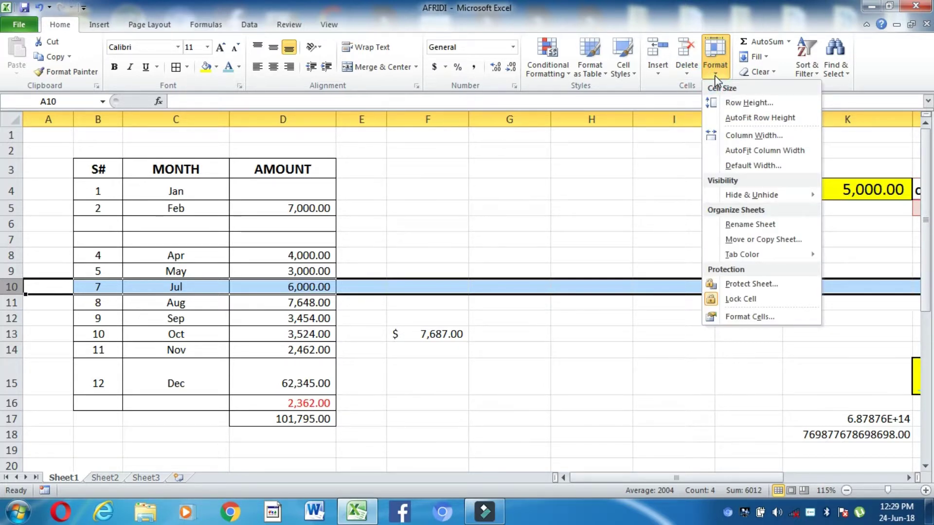
left_click(477, 209)
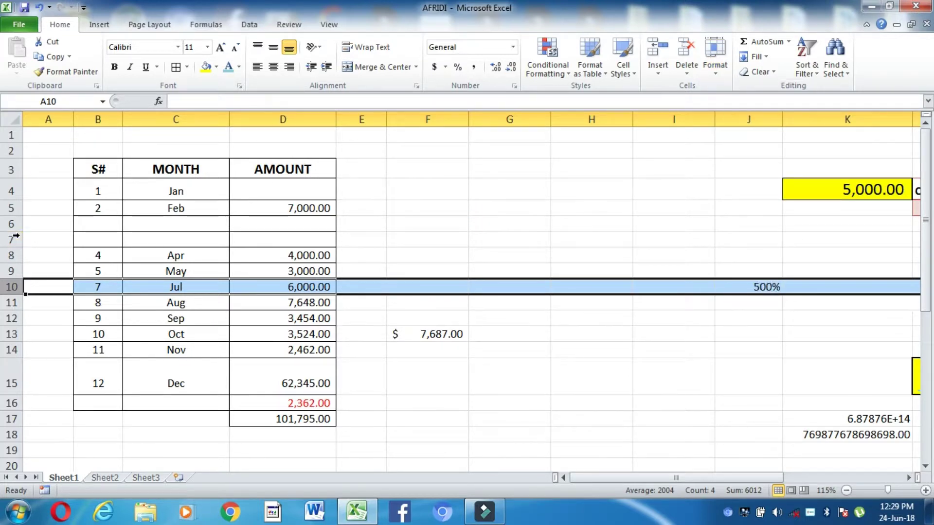
right_click(17, 240)
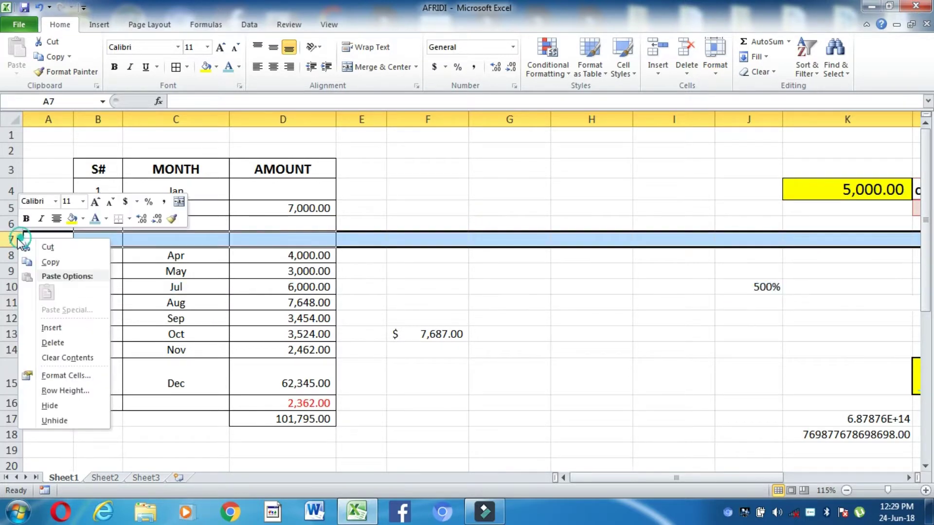
left_click(89, 392)
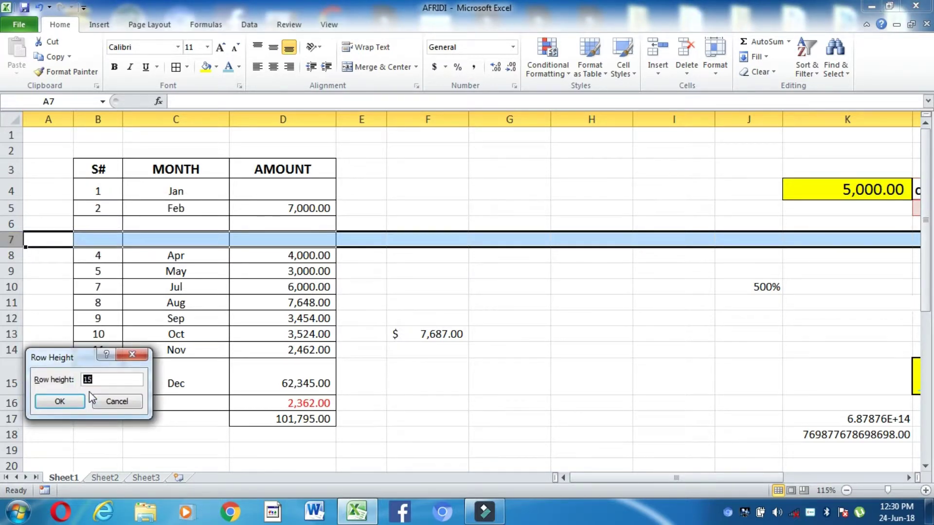
type("0")
key("Return")
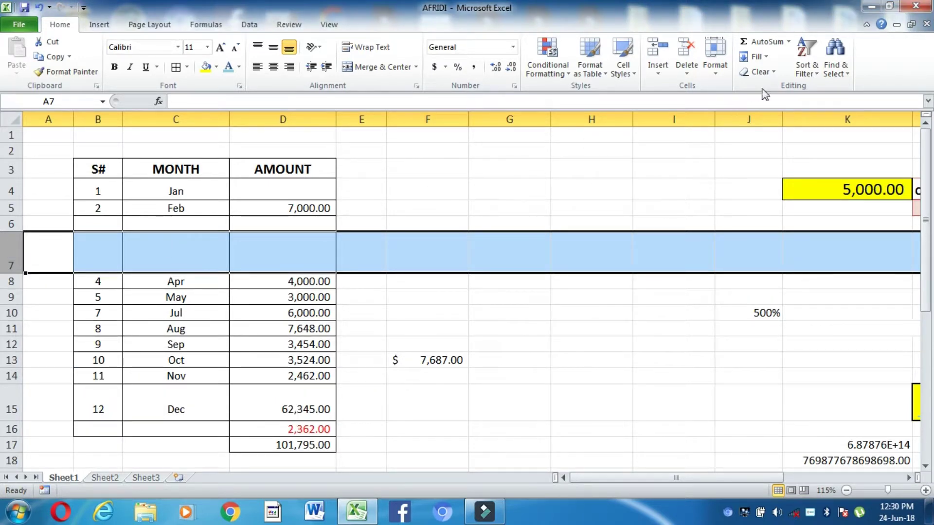
left_click(716, 72)
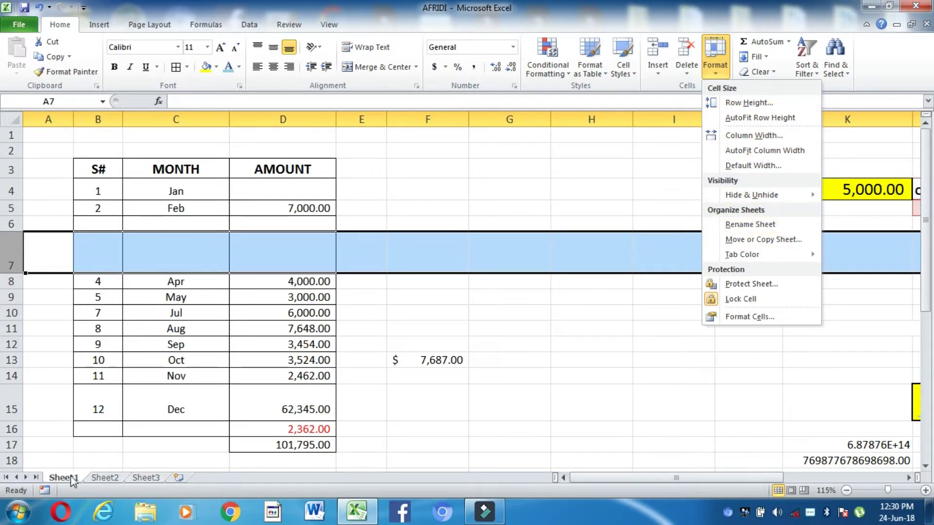
Rename the first sheet to DHDF.
left_click(757, 224)
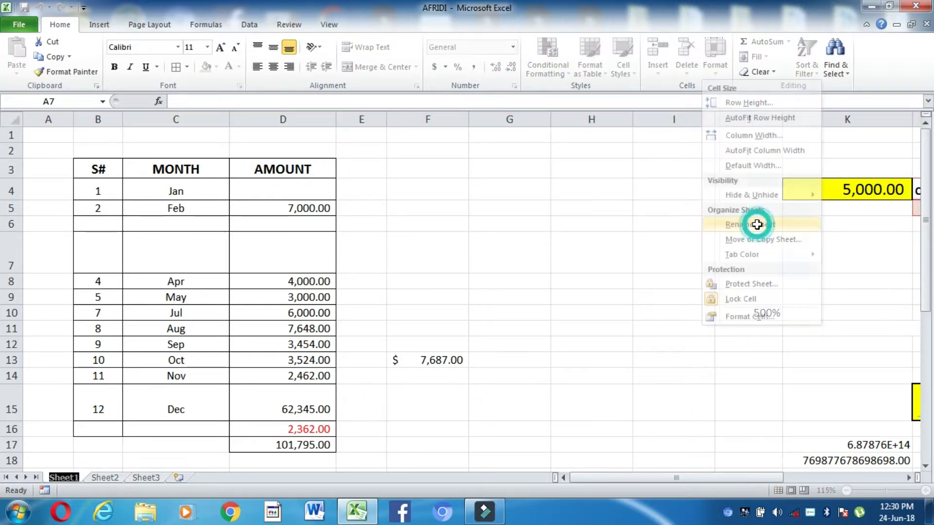
type("DHDF")
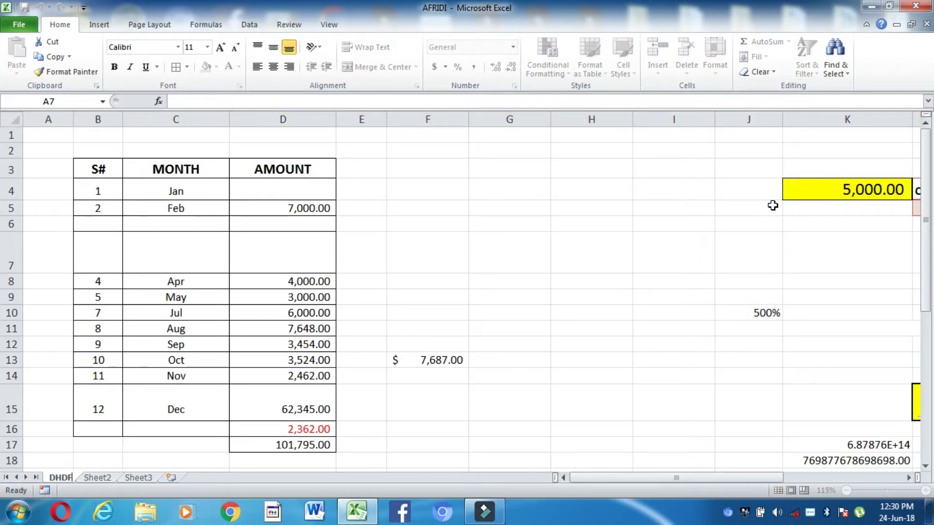
left_click(398, 281)
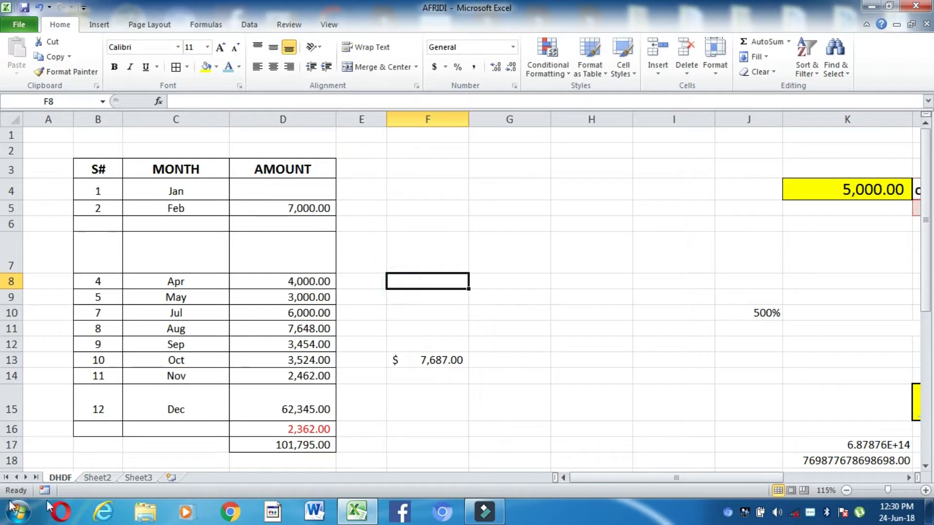
left_click(86, 480)
right_click(85, 480)
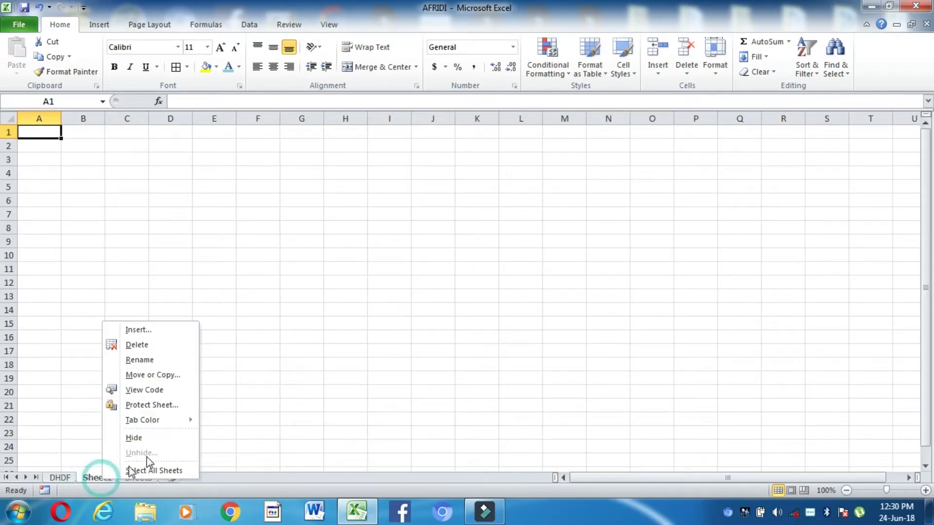
left_click(170, 365)
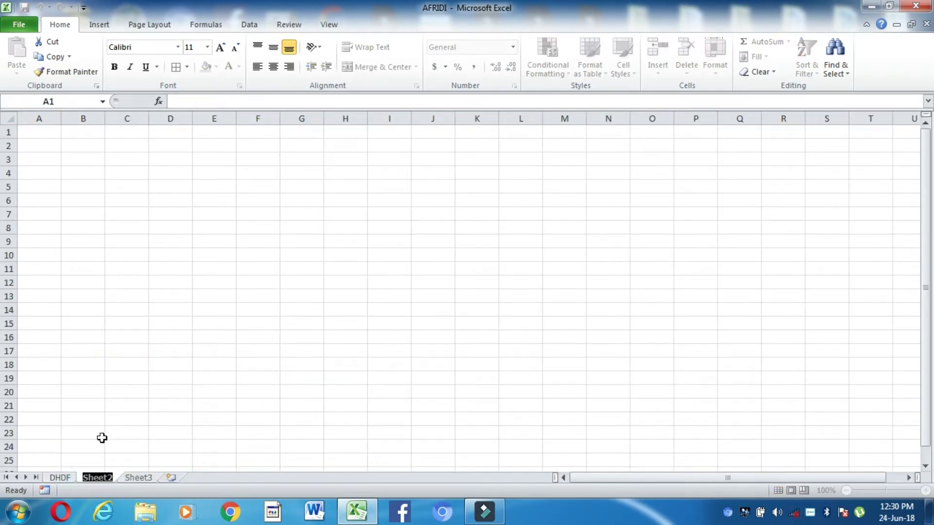
left_click(61, 478)
Insert a blank column at F and a blank row above row 7, then close AFRIDI.xlsx.
left_click(470, 313)
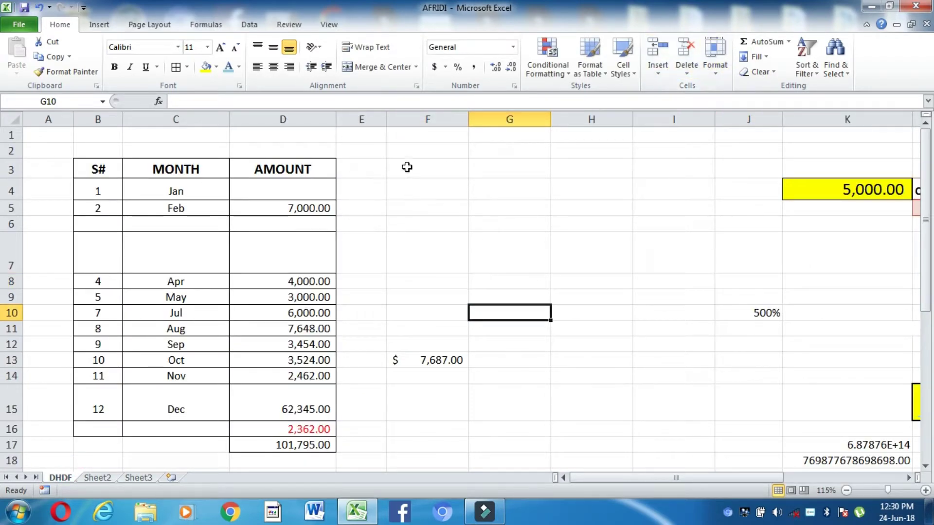
right_click(407, 120)
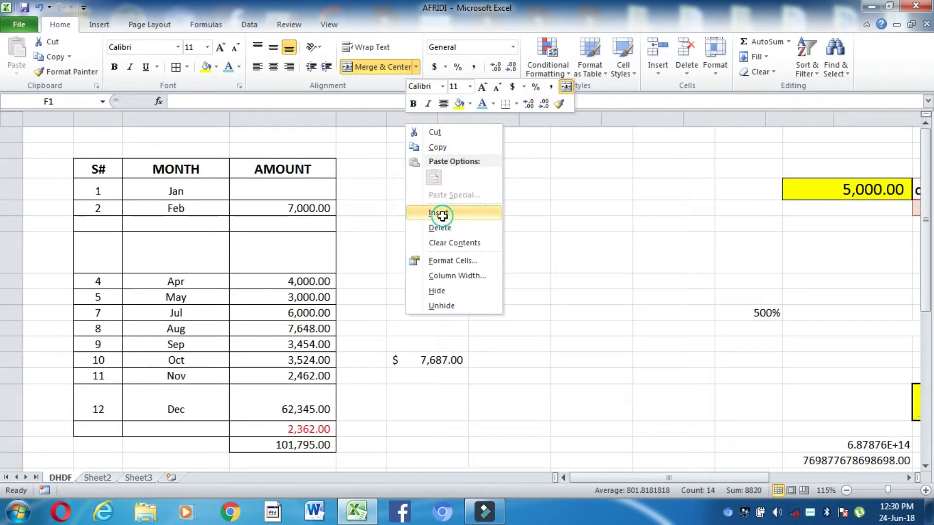
left_click(439, 212)
right_click(11, 251)
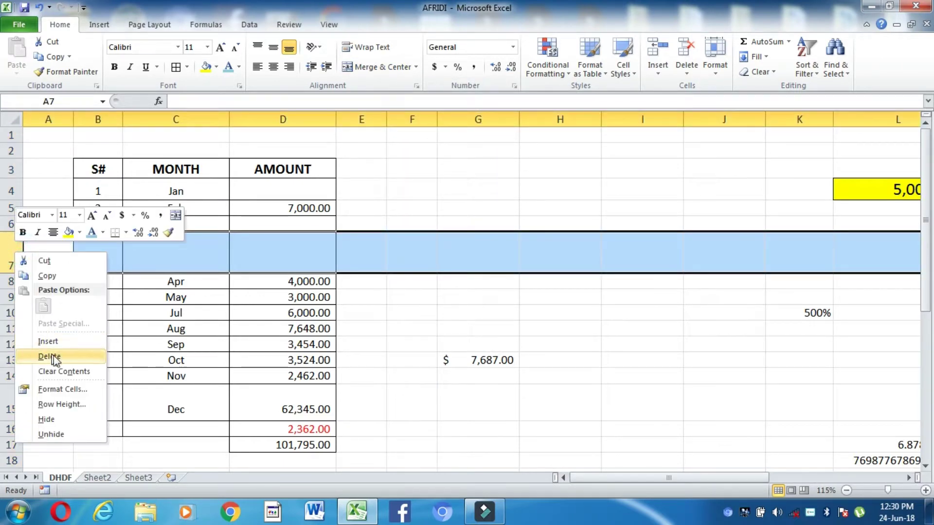
left_click(83, 341)
left_click(532, 261)
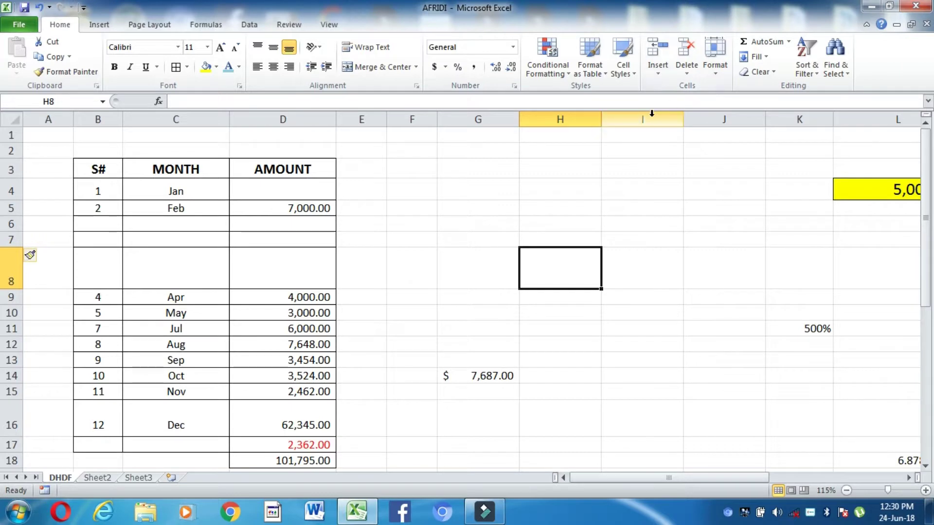
left_click(355, 251)
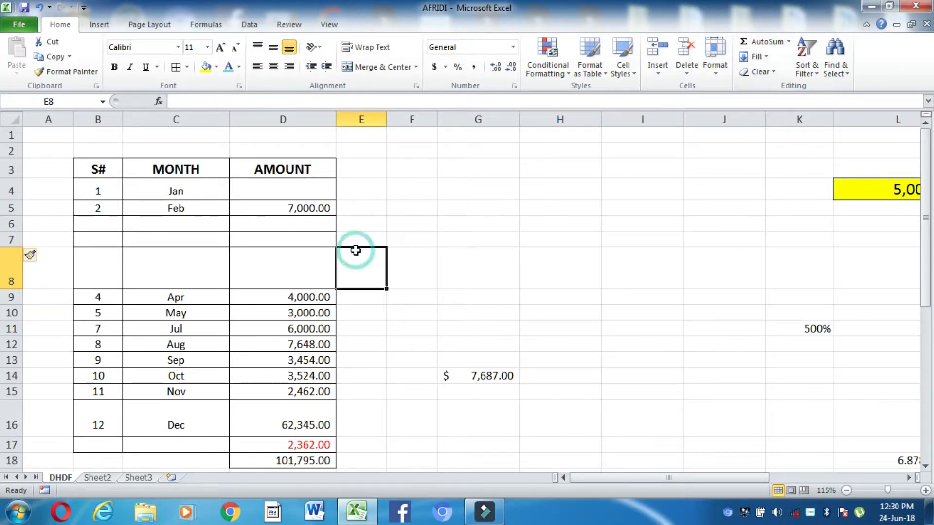
left_click(916, 6)
Discard changes to AFRIDI.xlsx, open the KHAN workbook and inspect the D16 total.
left_click(466, 272)
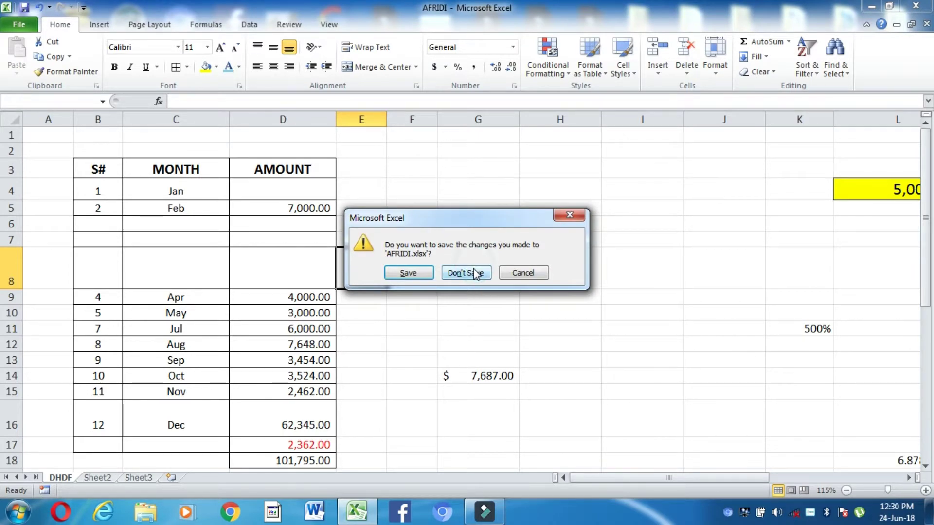
double_click(588, 311)
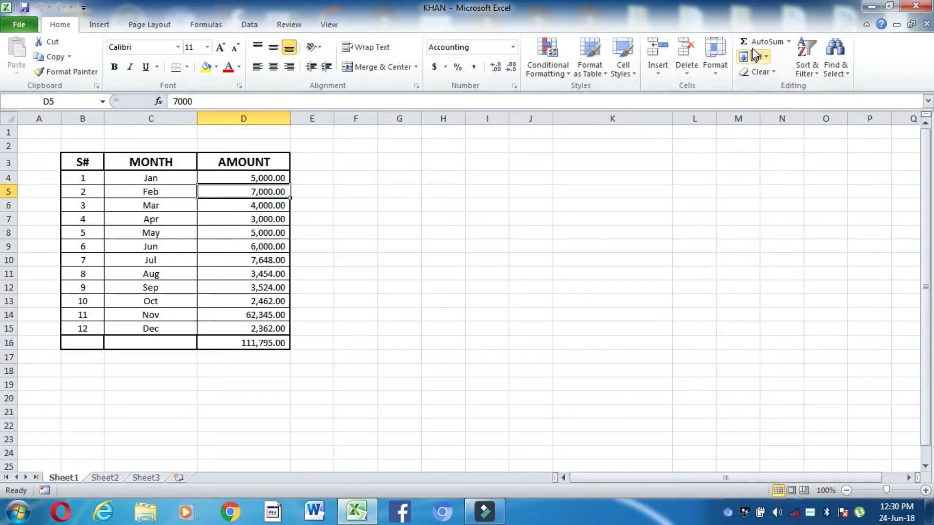
left_click(366, 360)
left_click(263, 343)
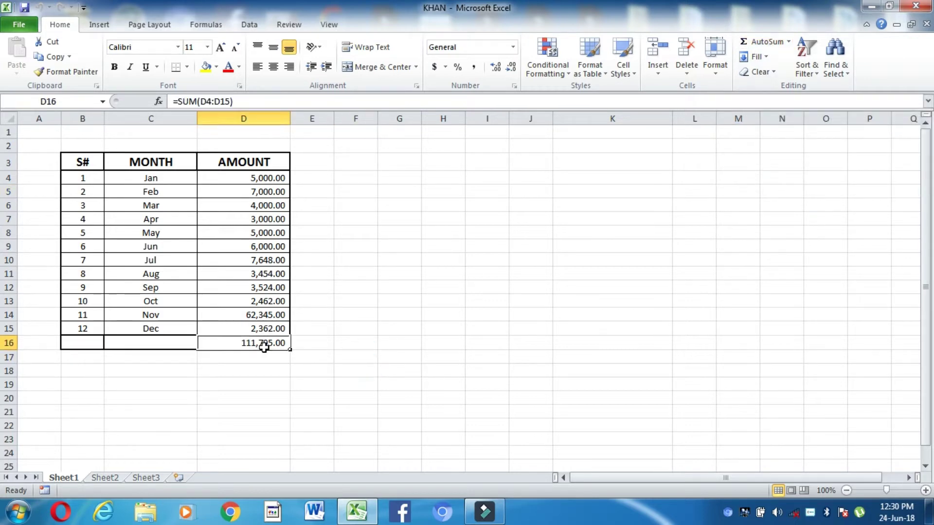
Clear the existing total from cell D16.
scroll(150, 239, "up", 1, "ctrl")
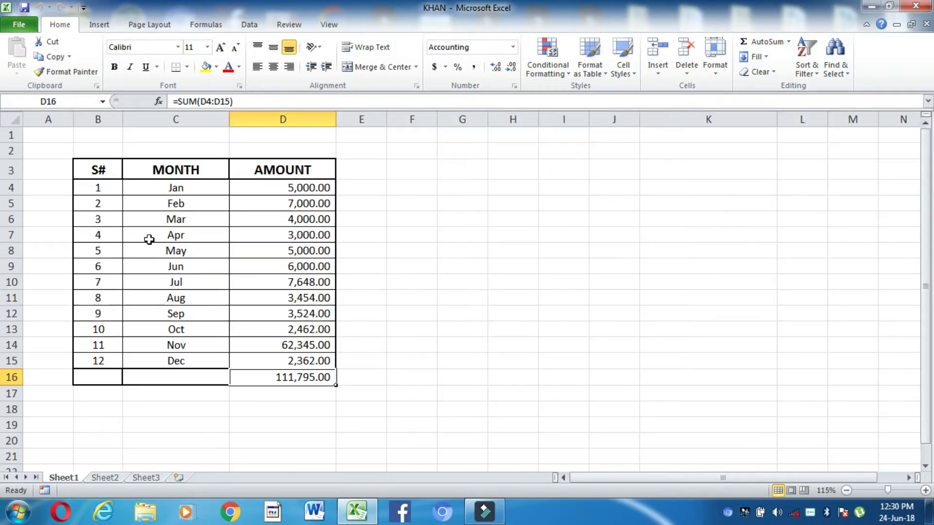
scroll(150, 238, "up", 1, "ctrl")
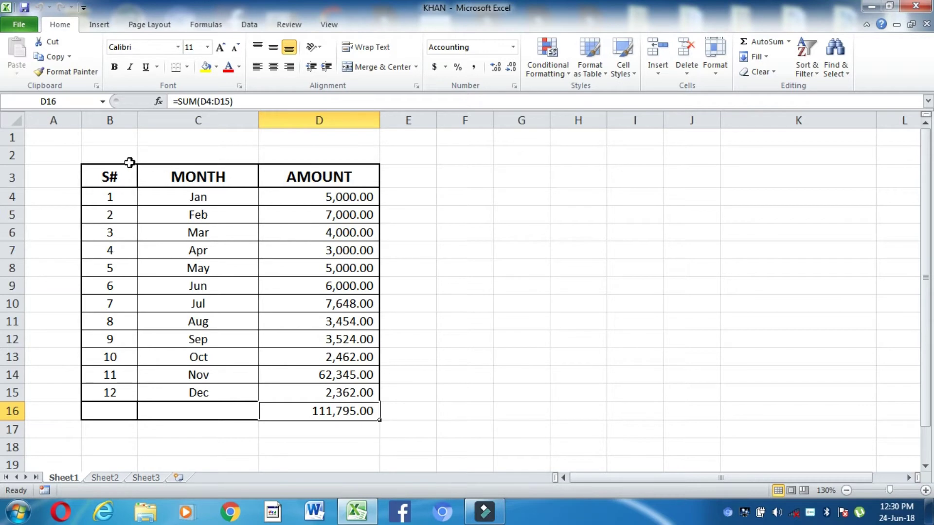
mouse_move(124, 171)
left_mouse_down()
mouse_move(356, 362)
mouse_move(361, 392)
left_mouse_up()
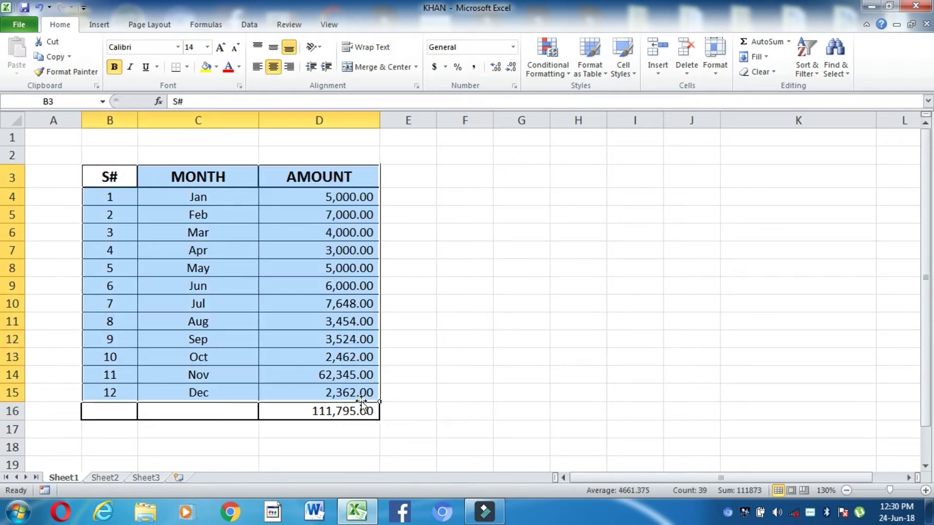
left_click(361, 414)
key("Delete")
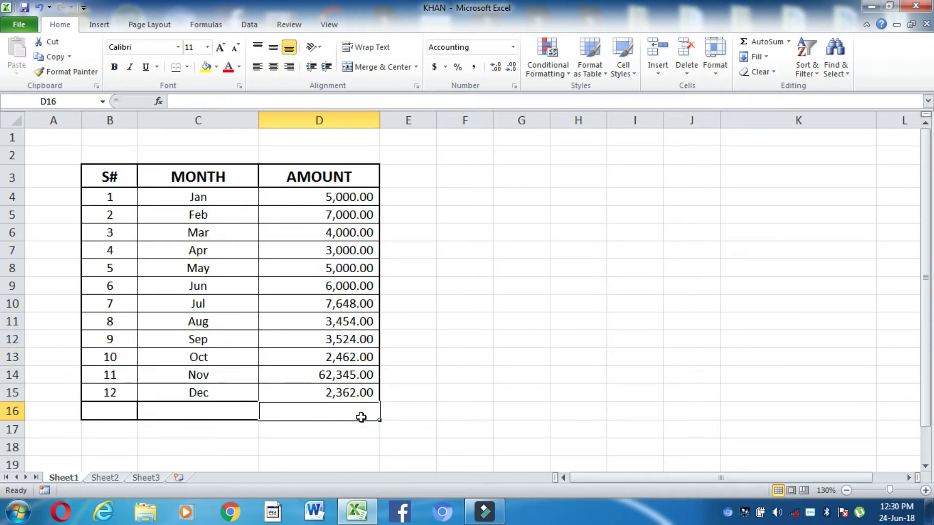
left_click(371, 441)
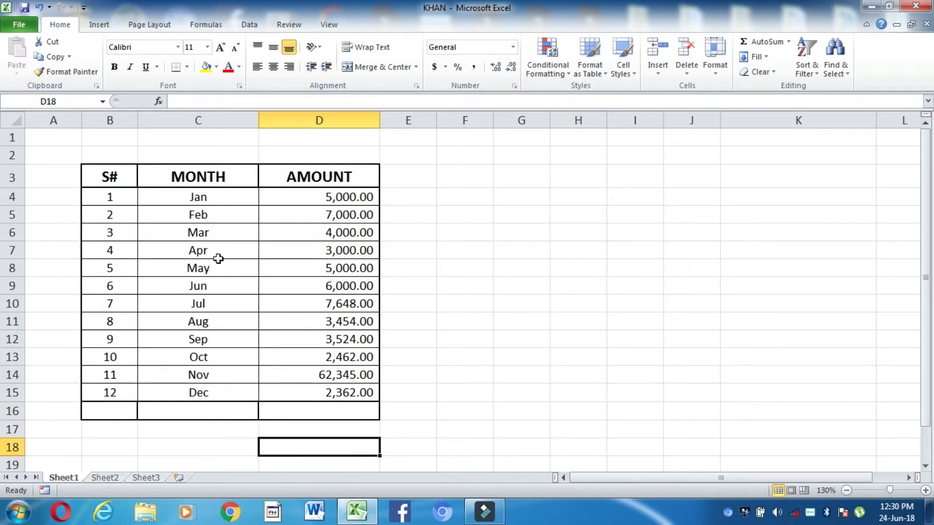
Re-enter D16 as =SUM(D4:D15) with AutoSum, giving 111,795.00.
left_click(211, 203)
left_click(209, 209)
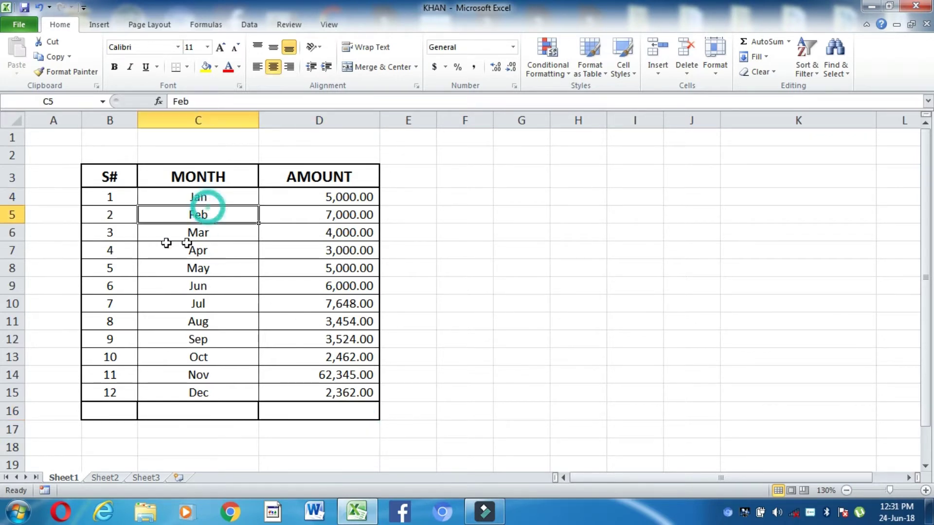
left_click(341, 196)
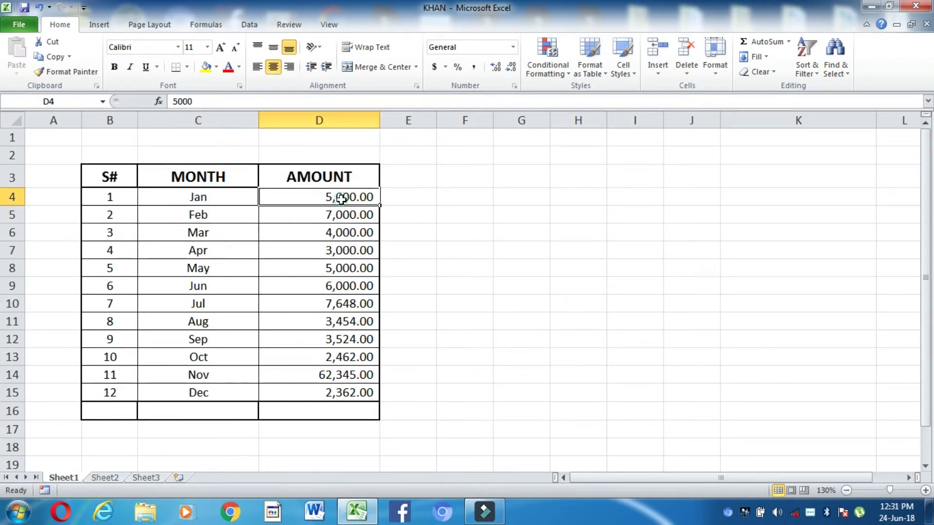
left_click_drag(352, 233, 360, 375)
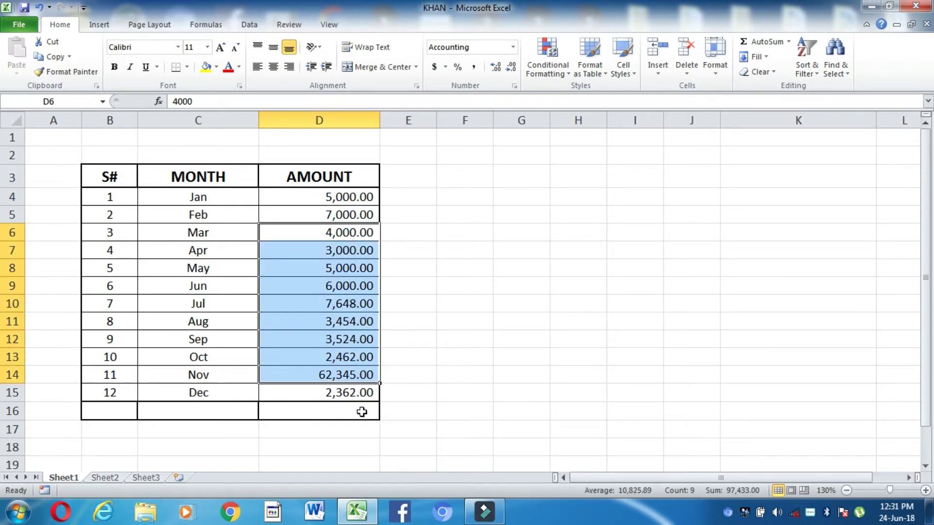
left_click(361, 412)
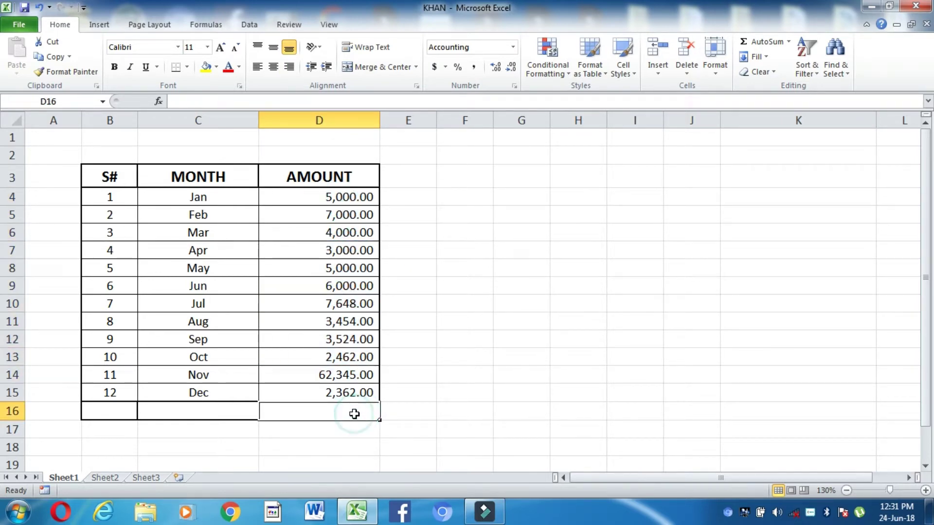
left_click(758, 46)
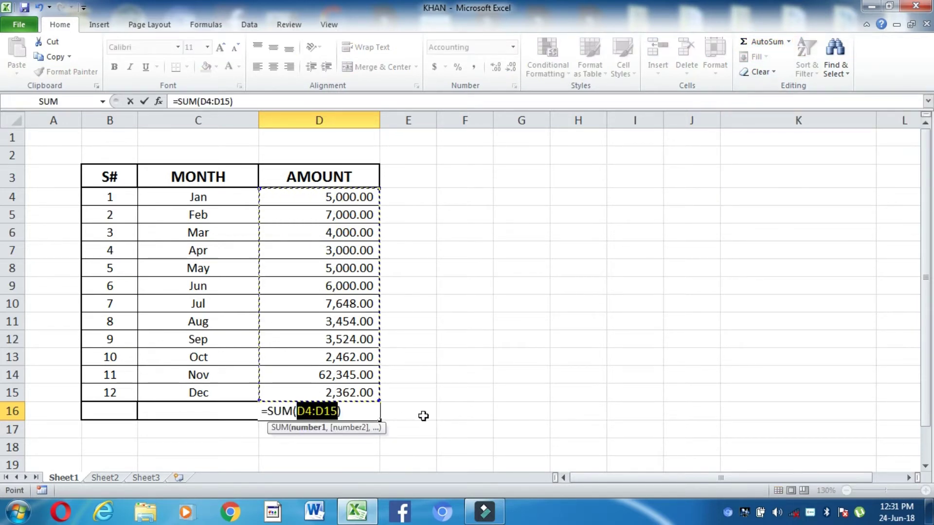
key("Return")
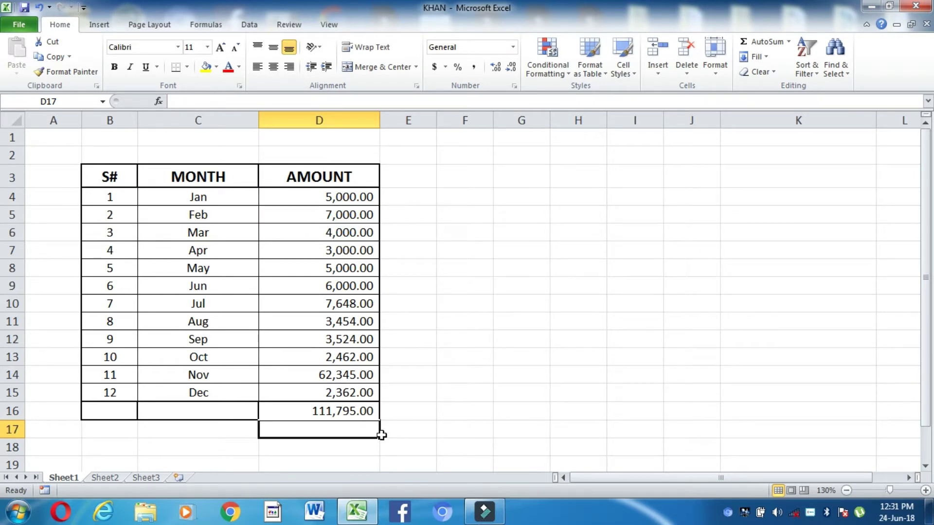
left_click(342, 411)
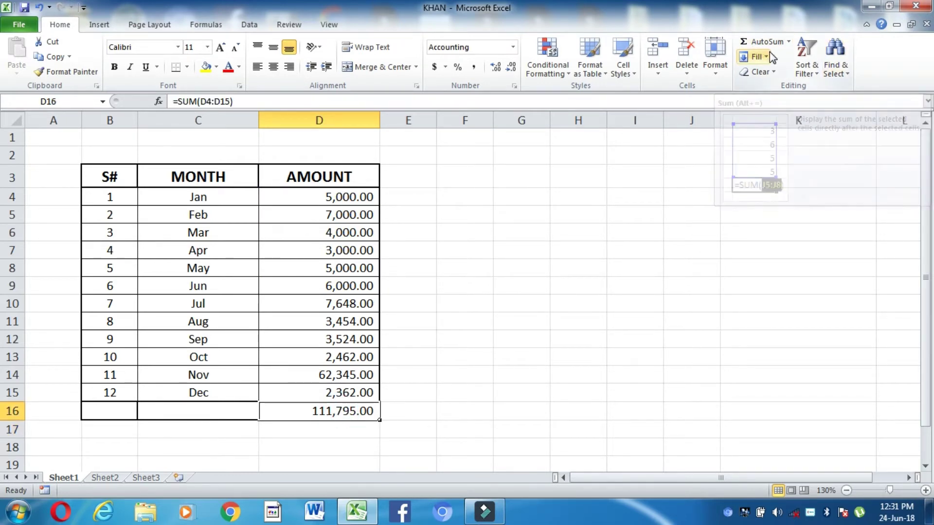
Enter 1 in G3 and fill it down through G16.
left_click(585, 321)
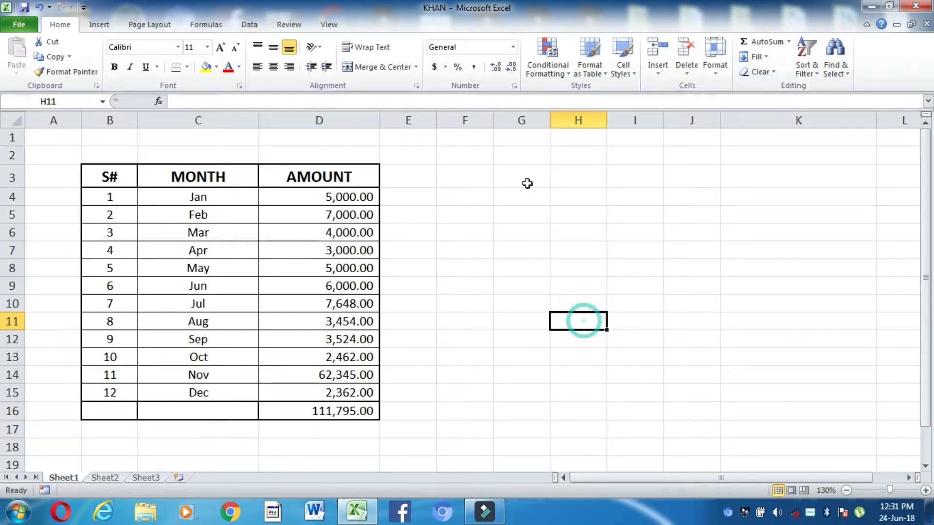
left_click(527, 182)
type("1")
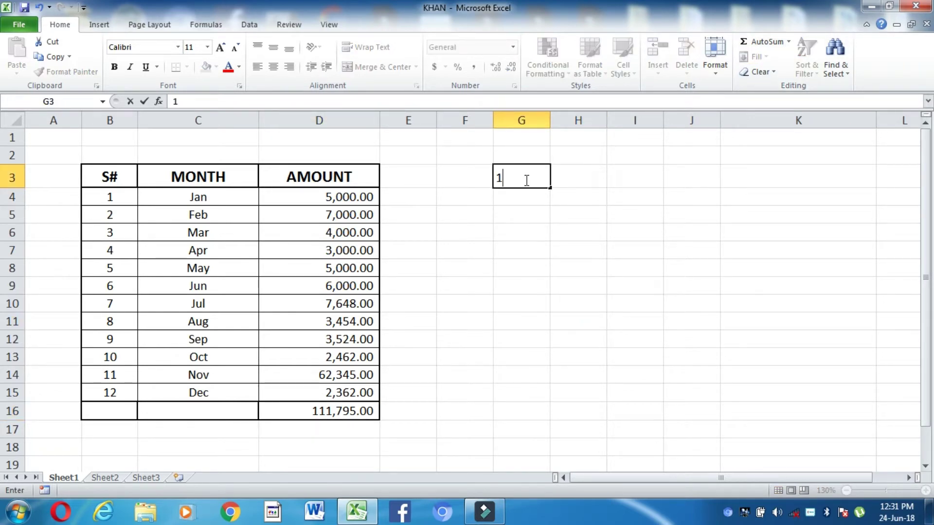
key("Return")
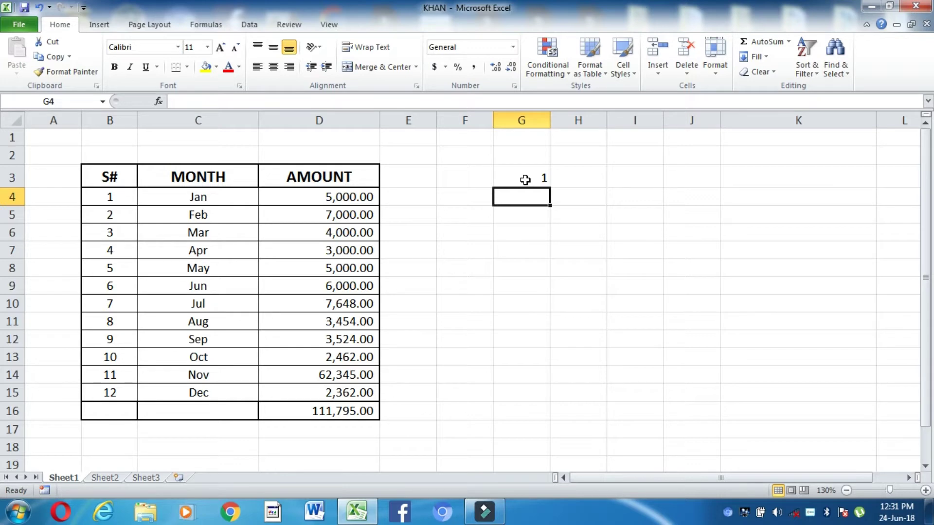
mouse_move(525, 180)
left_mouse_down()
mouse_move(522, 433)
mouse_move(520, 407)
left_mouse_up()
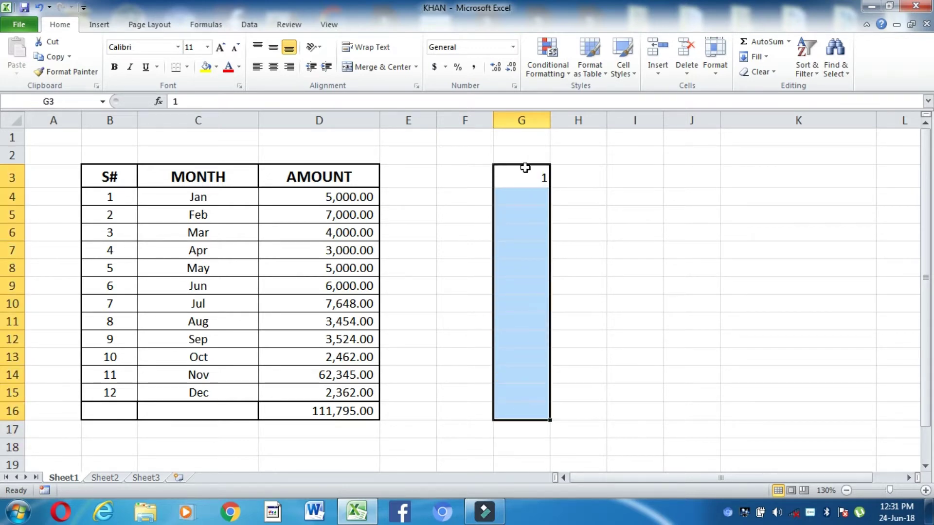
left_click_drag(526, 176, 516, 411)
left_click(754, 57)
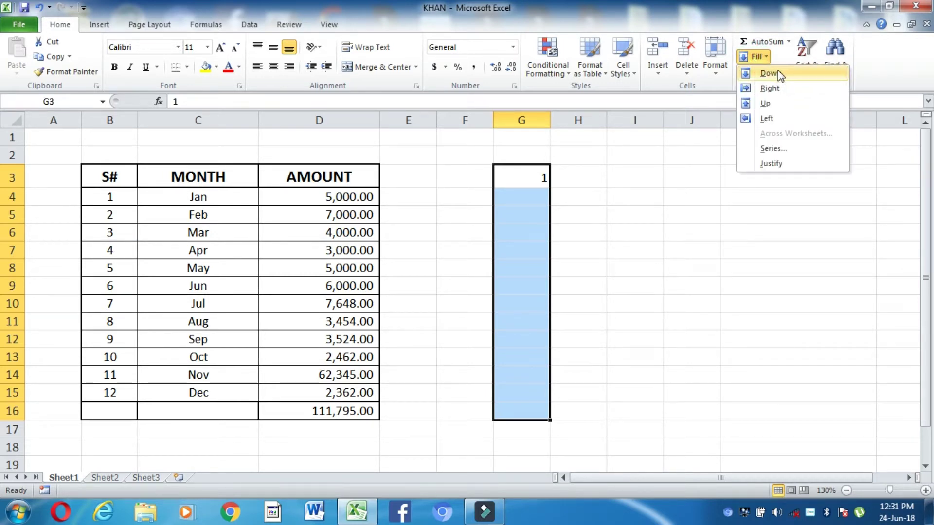
left_click(777, 70)
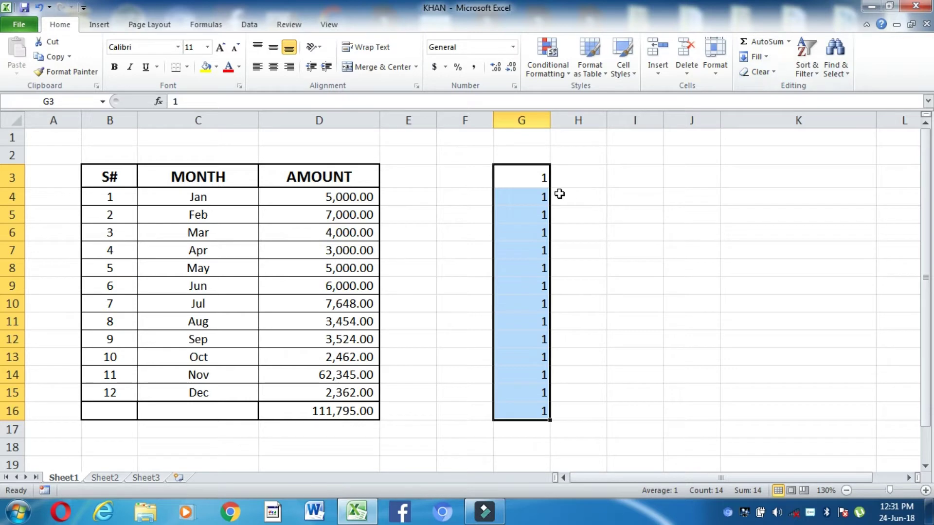
Fill the 1 in G3 right across to K3.
left_click(562, 214)
left_click(530, 172)
left_click_drag(530, 171, 827, 177)
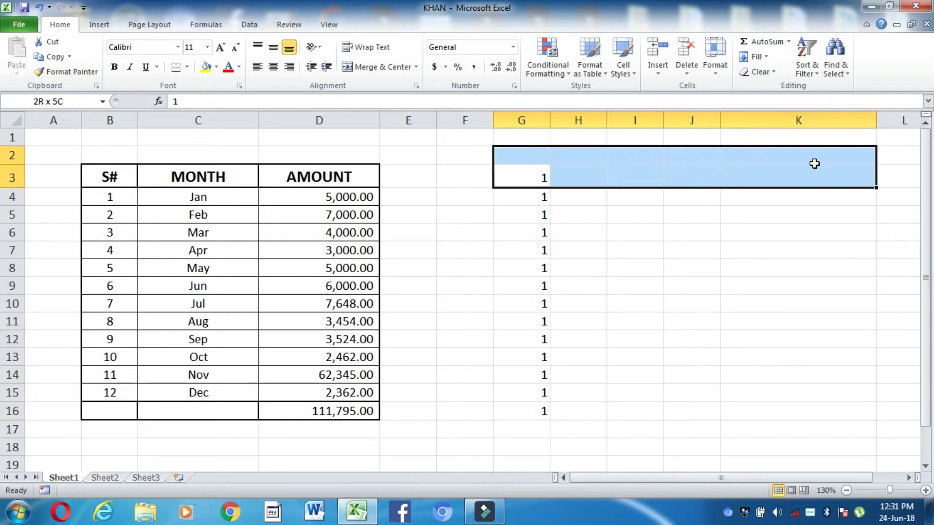
left_click(753, 58)
left_click(769, 90)
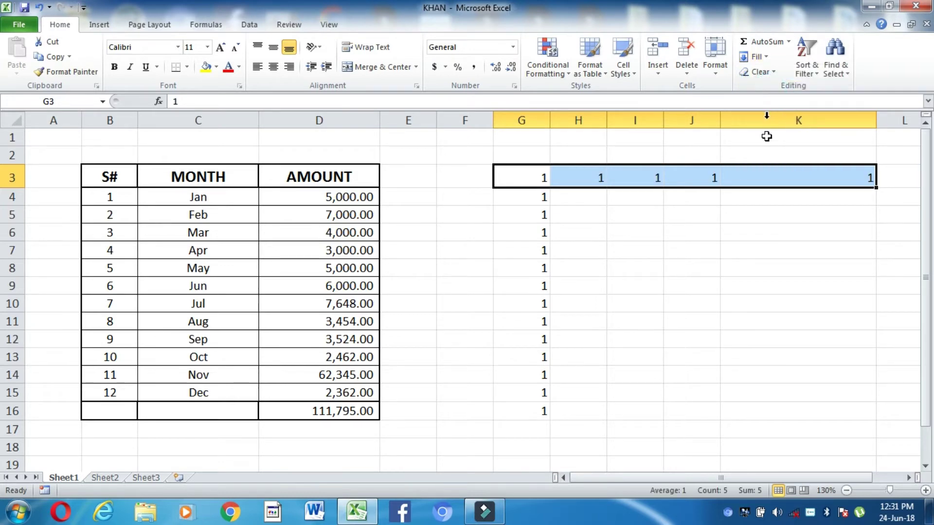
left_click(855, 209)
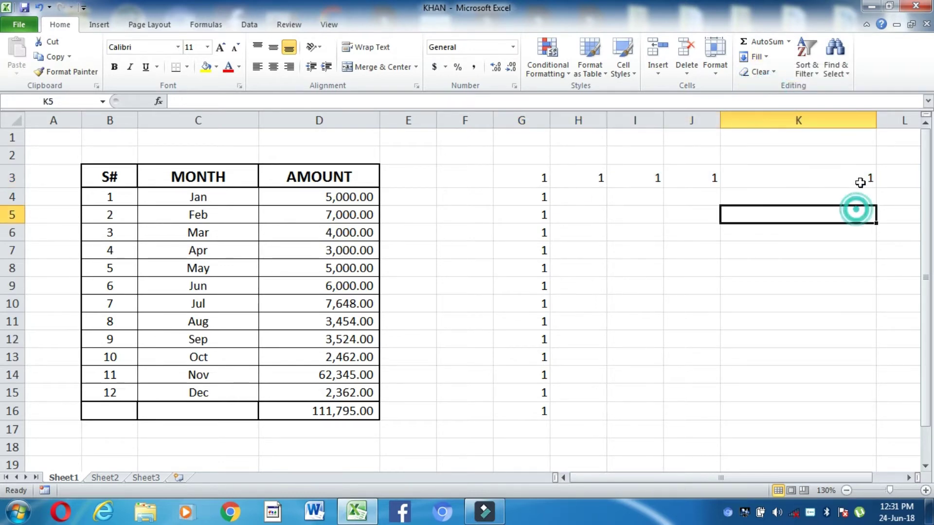
Enter 2 in K17 and fill it left so E17 through J17 also hold 2.
left_click(828, 274)
left_click(843, 422)
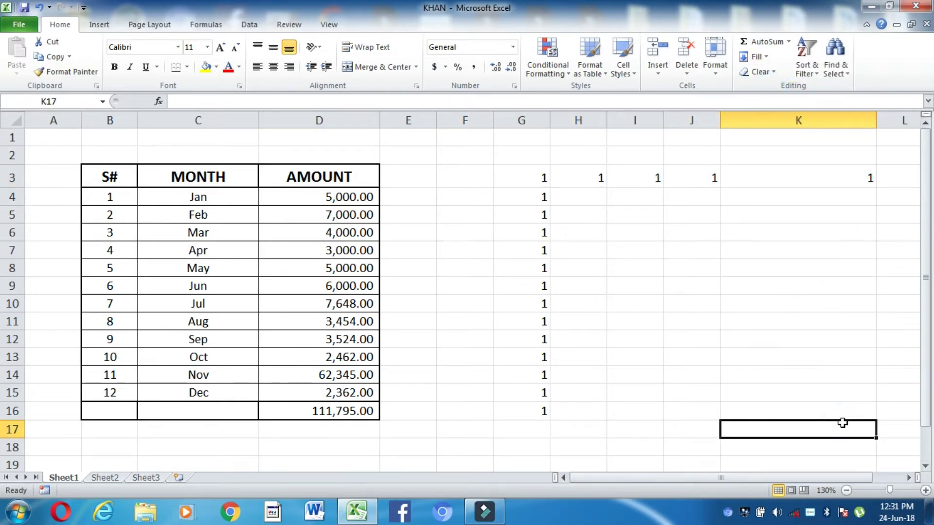
type("2")
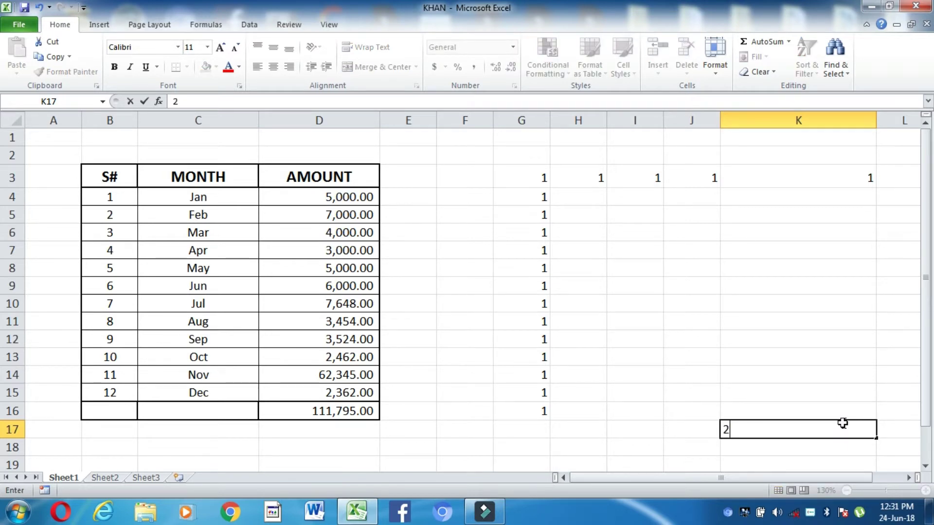
key("Return")
left_click(840, 423)
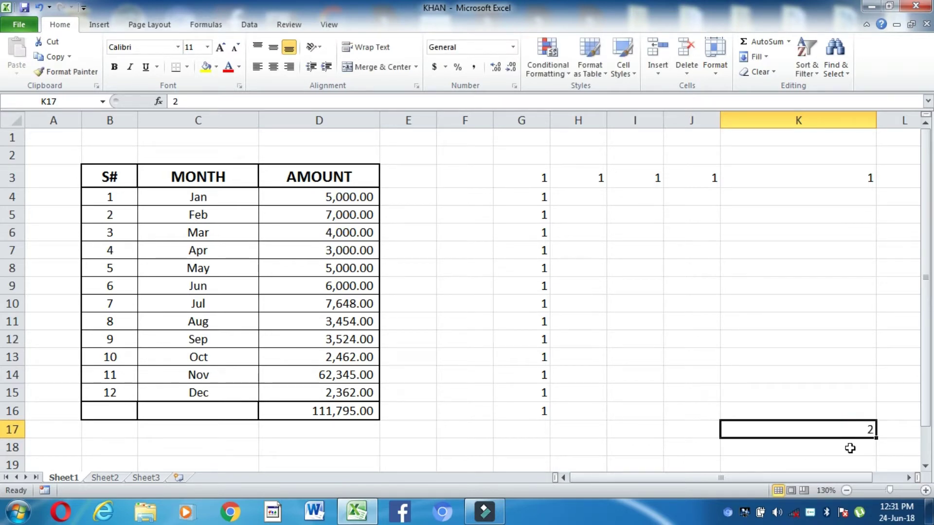
mouse_move(739, 425)
left_mouse_down()
mouse_move(384, 441)
mouse_move(384, 433)
left_mouse_up()
left_click(763, 57)
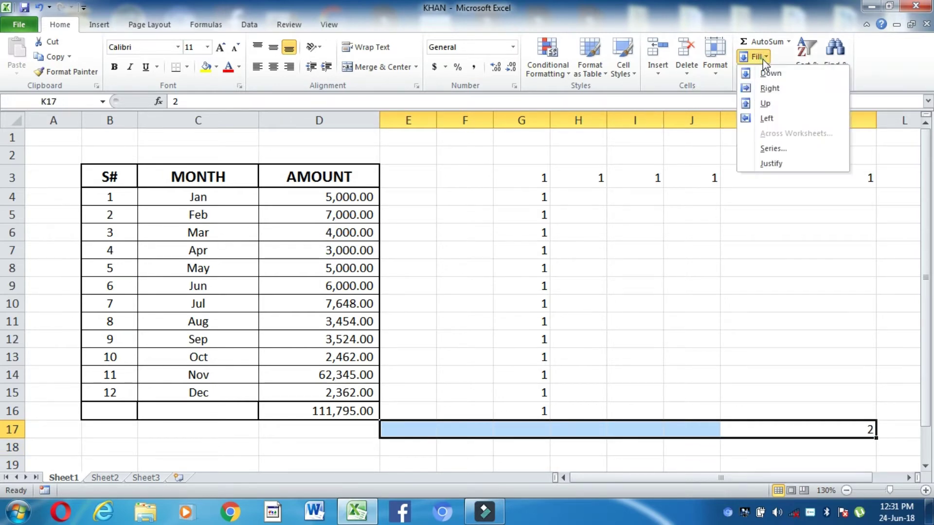
left_click(780, 113)
left_click(567, 375)
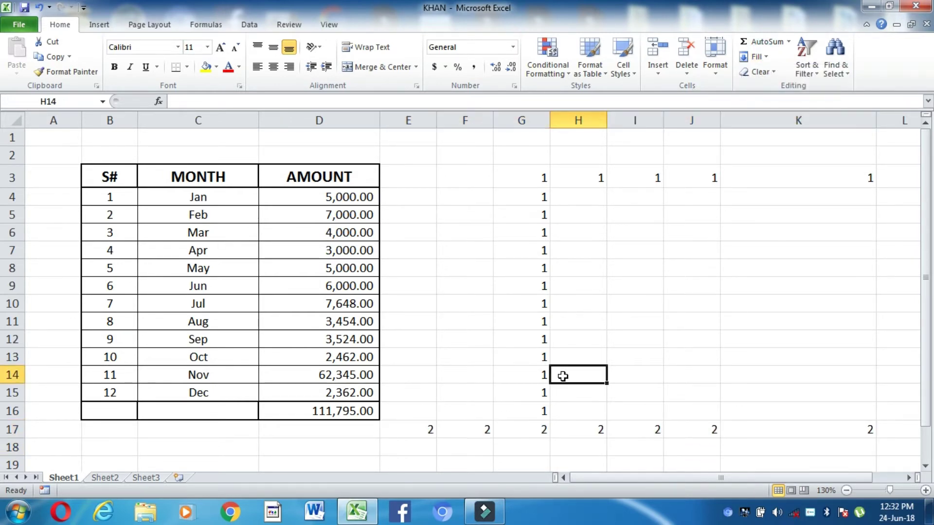
left_click(744, 56)
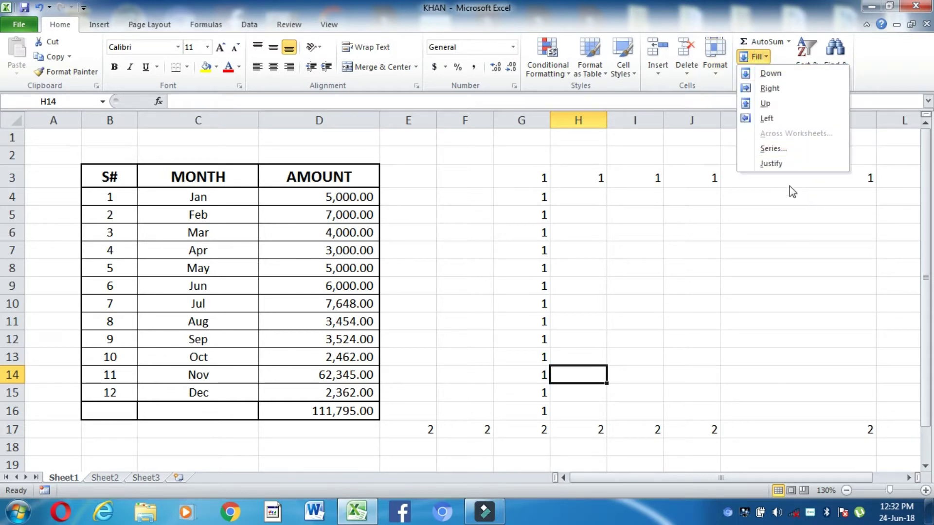
left_click(610, 252)
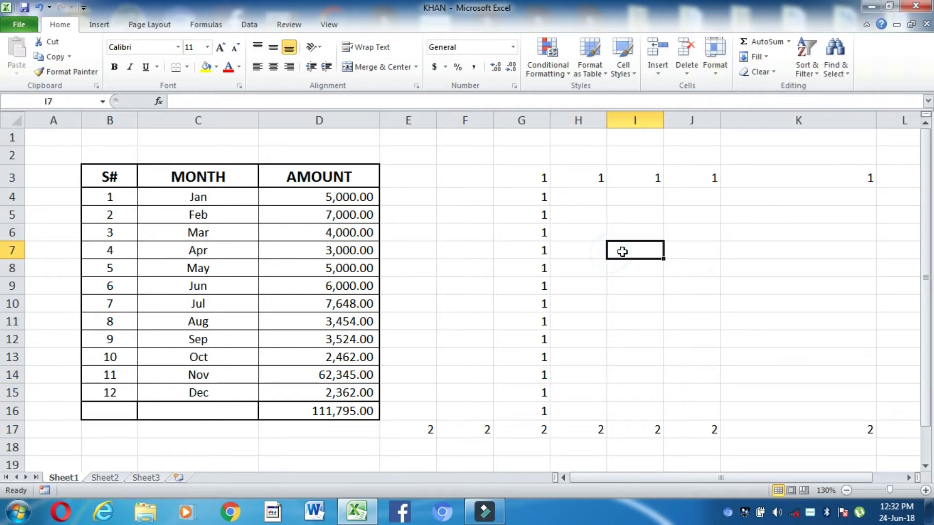
Undo the leftward fill so only K17 keeps its 2, then select G7.
key("ctrl+z")
left_click(643, 218)
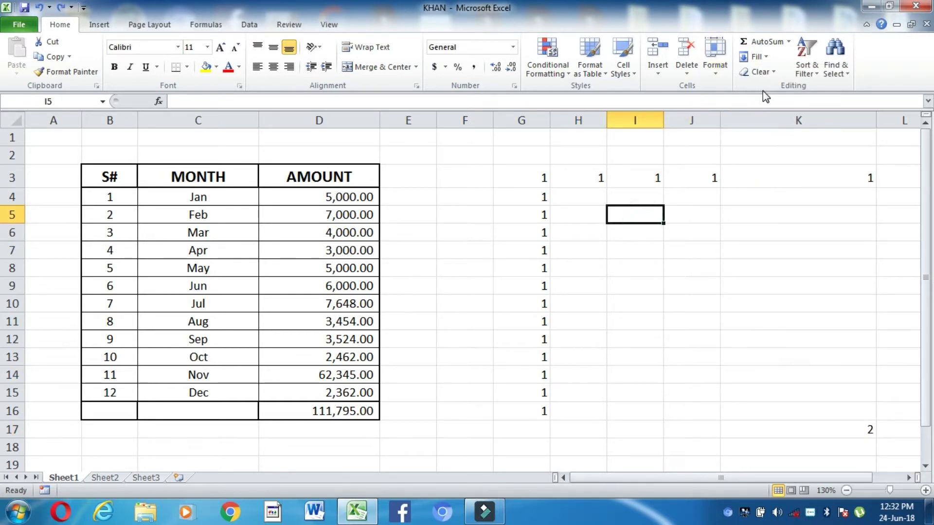
left_click(691, 302)
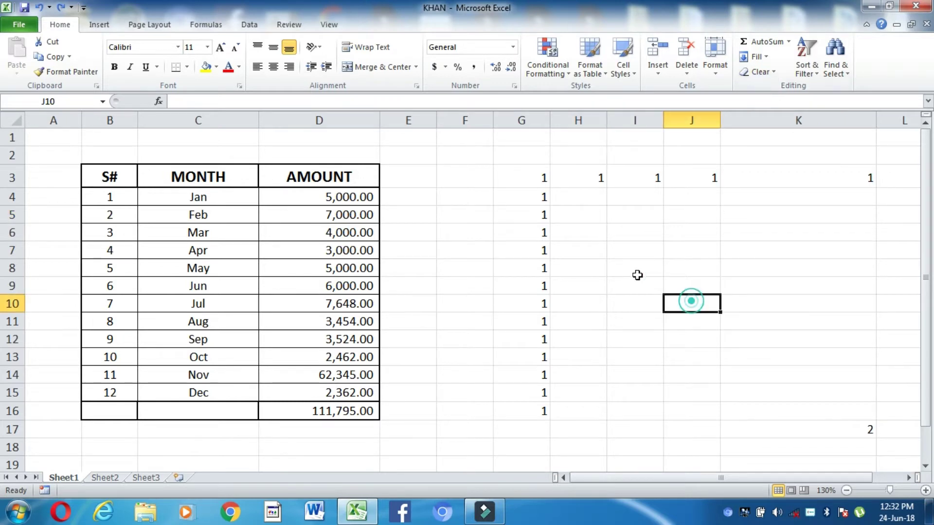
left_click(770, 74)
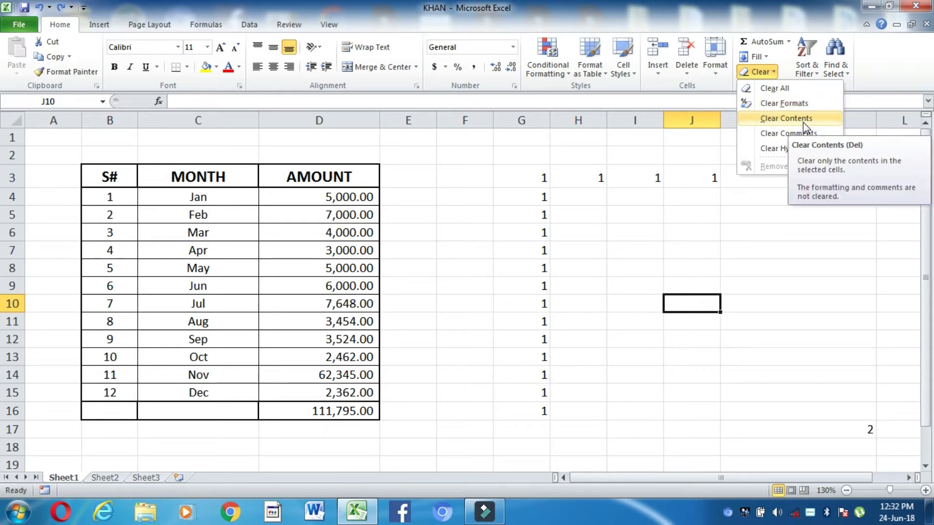
left_click(638, 304)
left_click(524, 246)
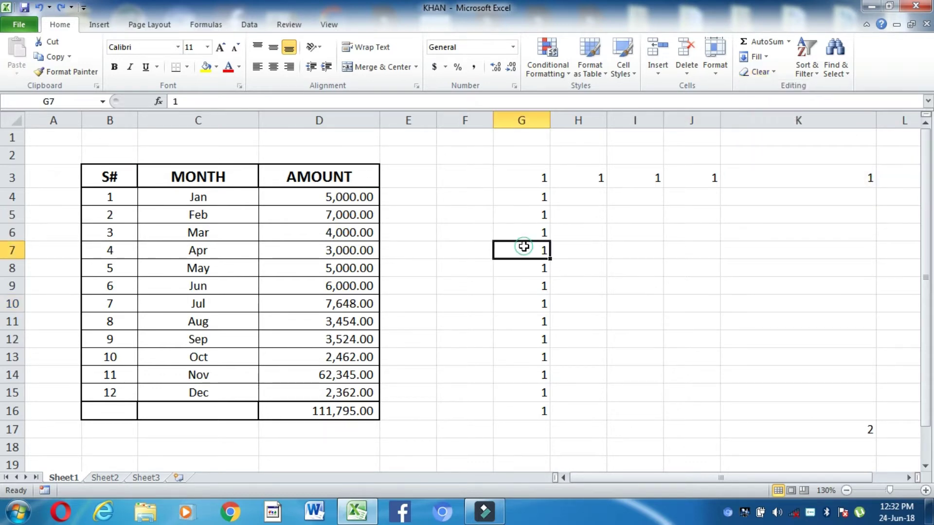
Shade G7 yellow, enlarge its font twice, then clear its formats keeping the 1.
left_click(206, 67)
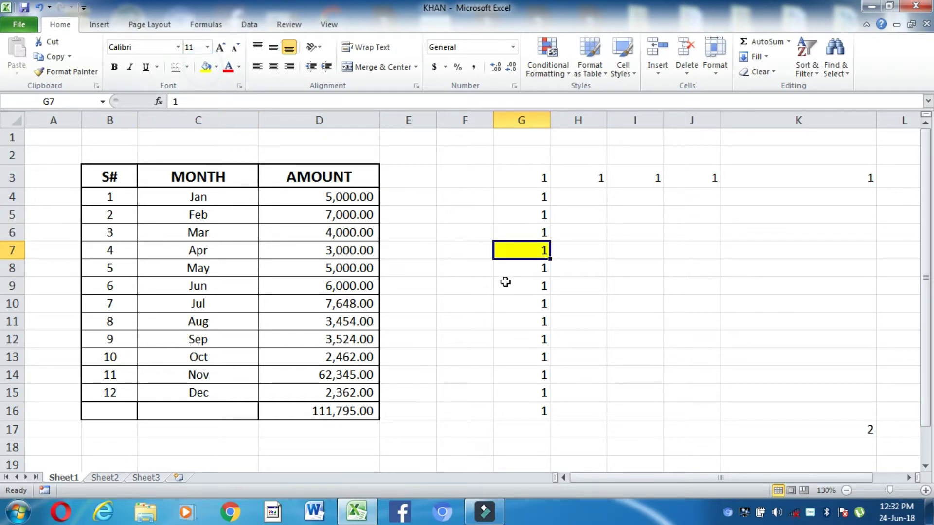
left_click(220, 48)
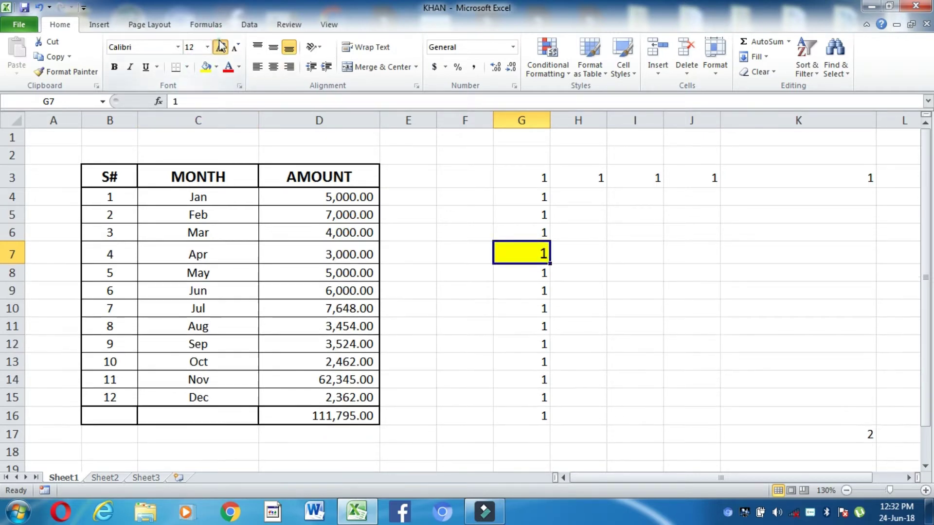
left_click(220, 47)
left_click(646, 313)
left_click(543, 258)
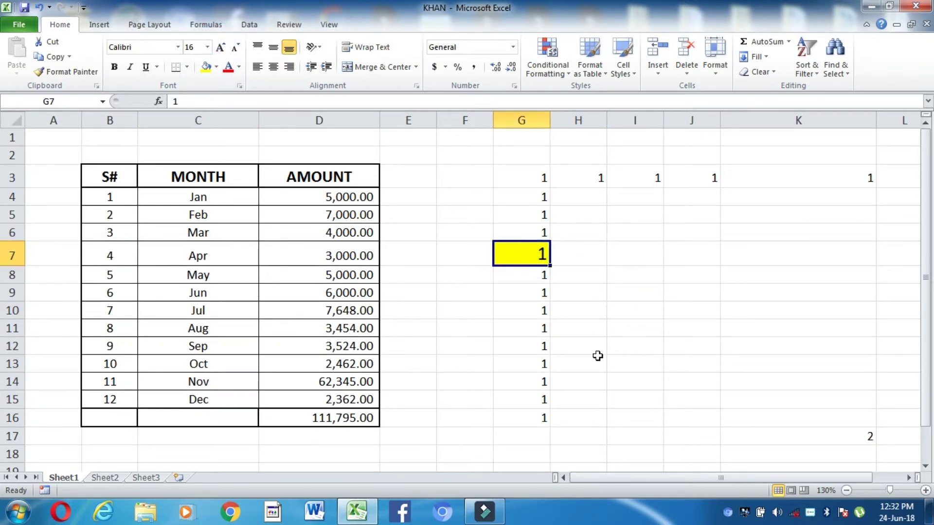
left_click(761, 72)
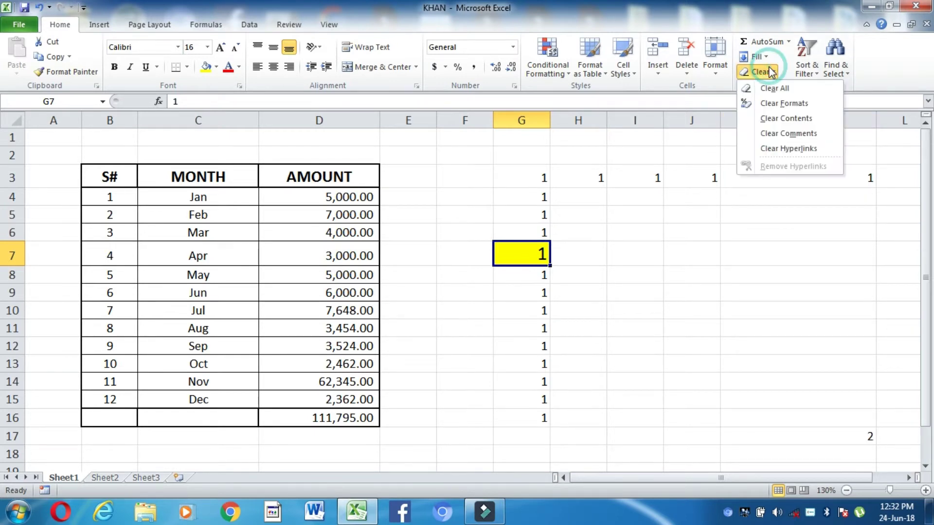
left_click(786, 102)
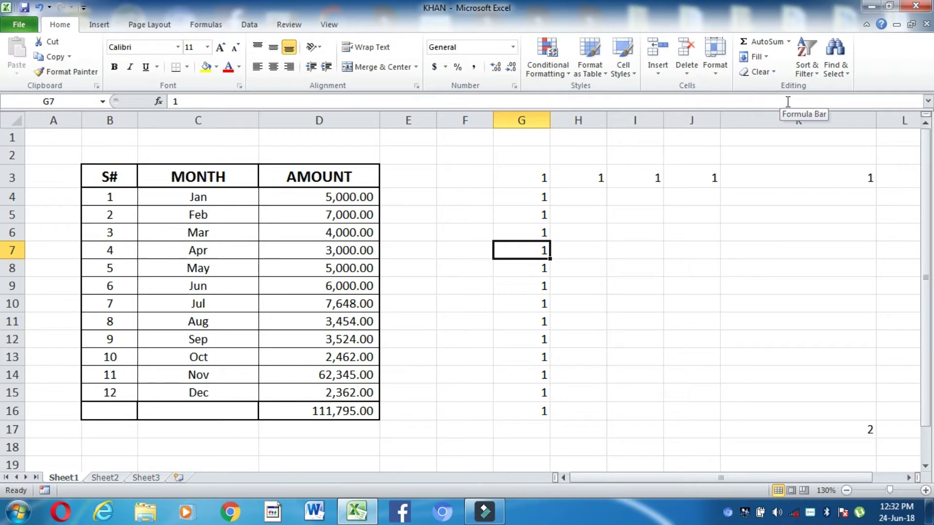
Try Clear All on G7, reapply the yellow fill, then try Clear Contents.
left_click(757, 75)
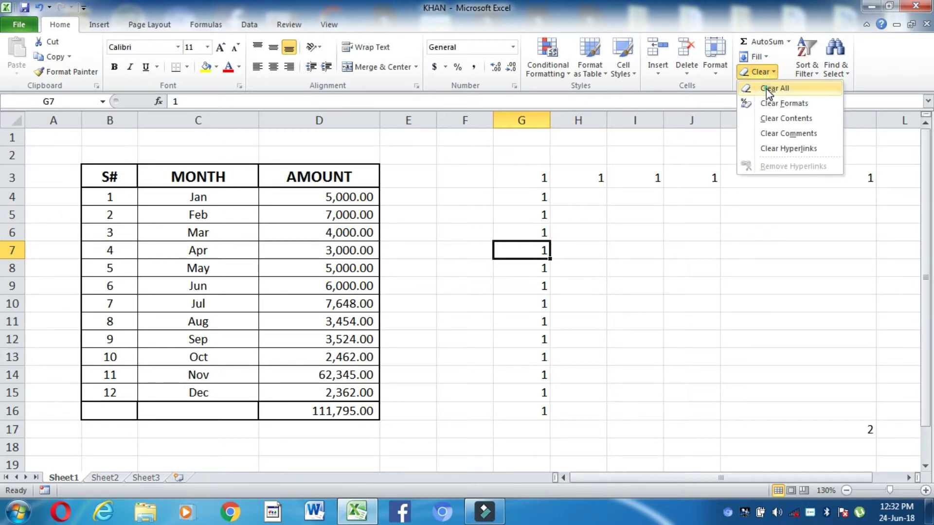
left_click(767, 88)
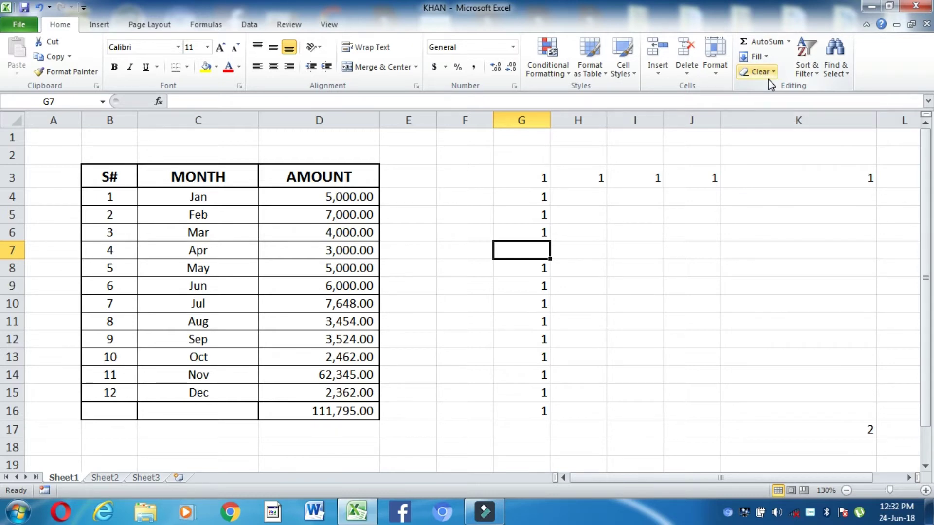
left_click(772, 76)
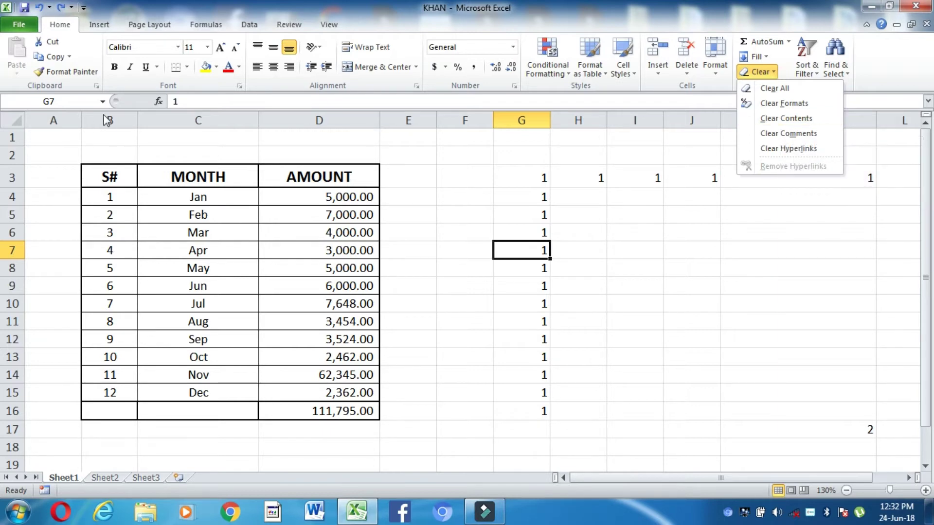
left_click(206, 66)
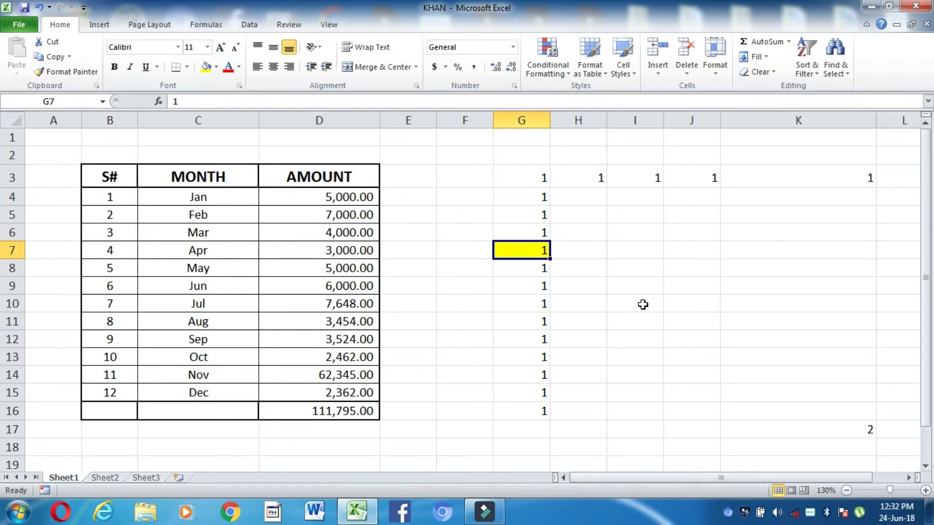
left_click(760, 71)
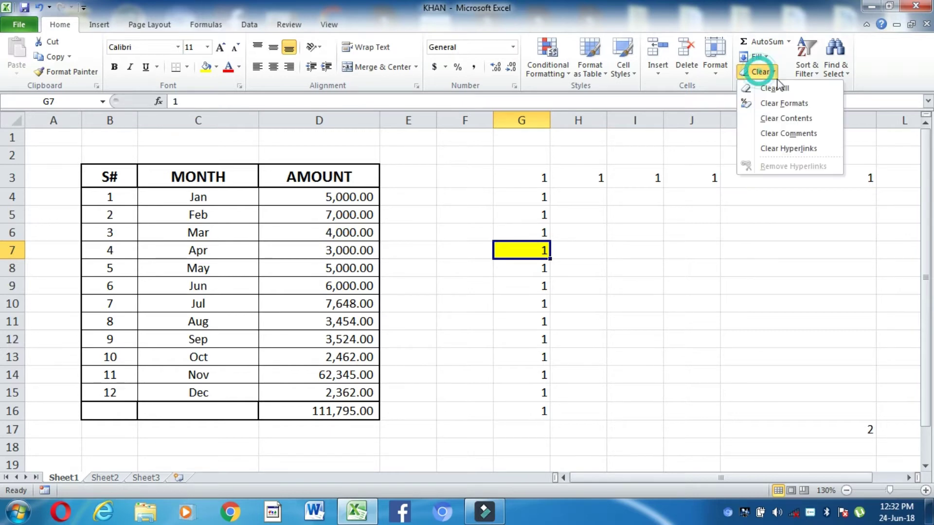
left_click(809, 119)
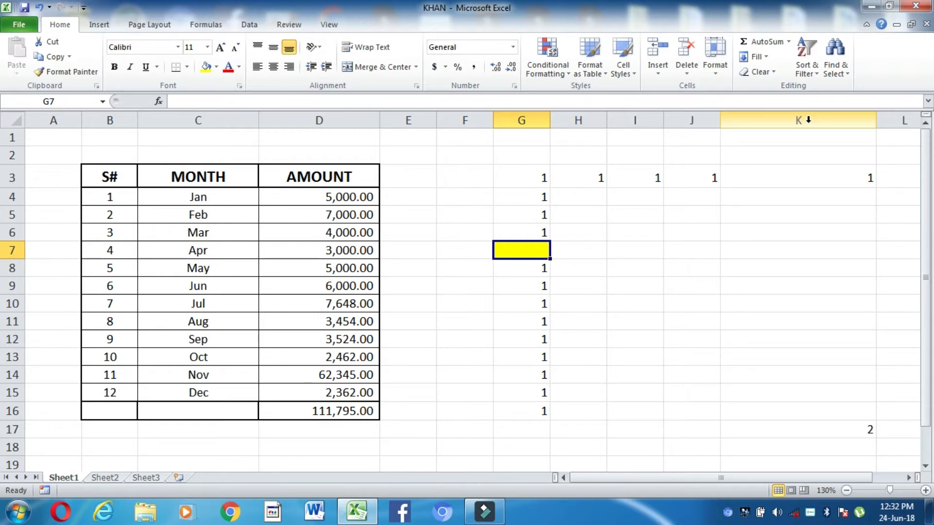
left_click(761, 73)
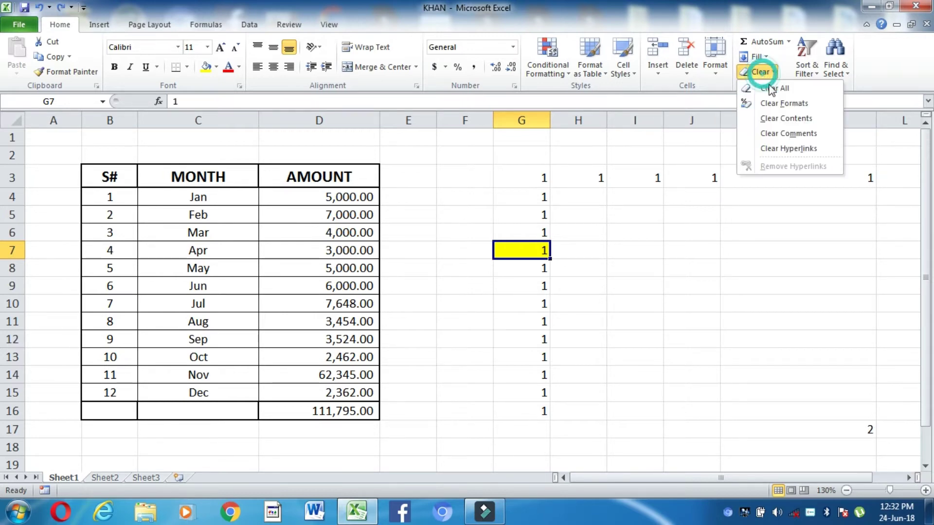
key("Escape")
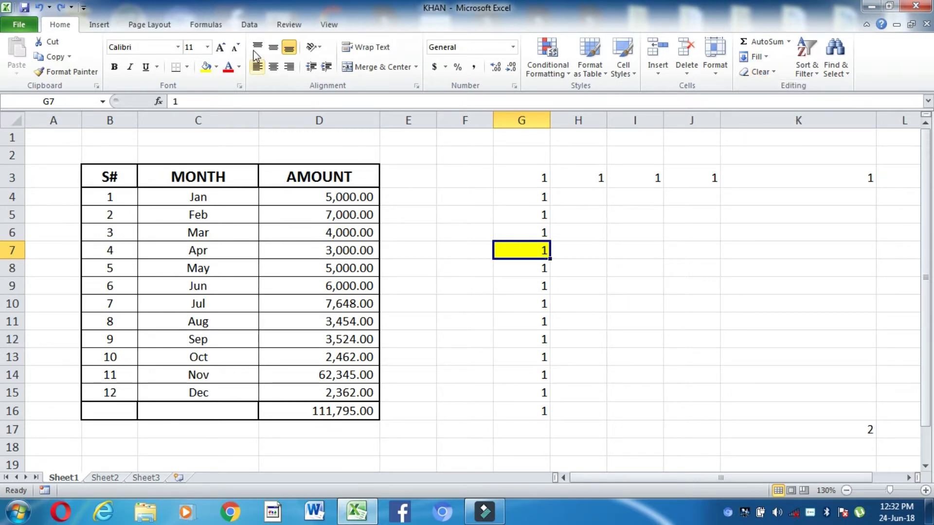
Add a comment reading 'JLSKDFLK' to the yellow cell G7 and reselect G7.
left_click(289, 24)
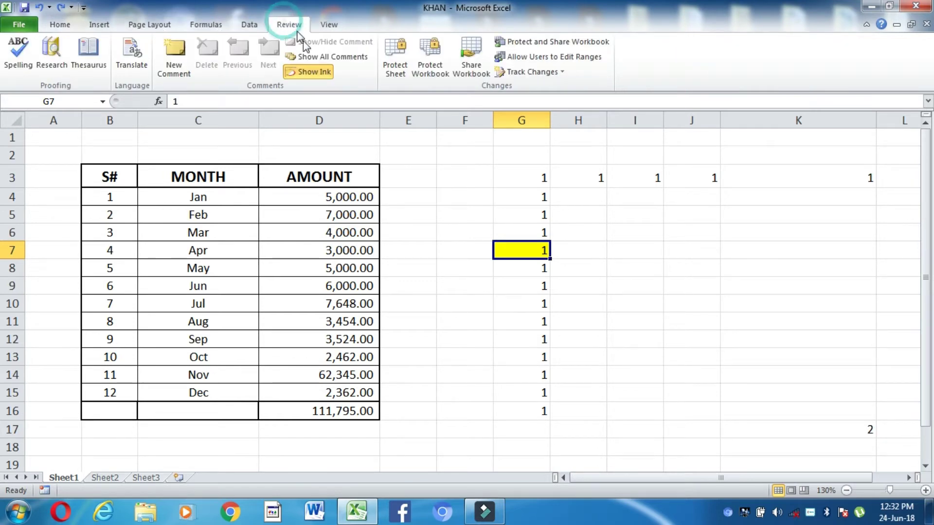
left_click(174, 66)
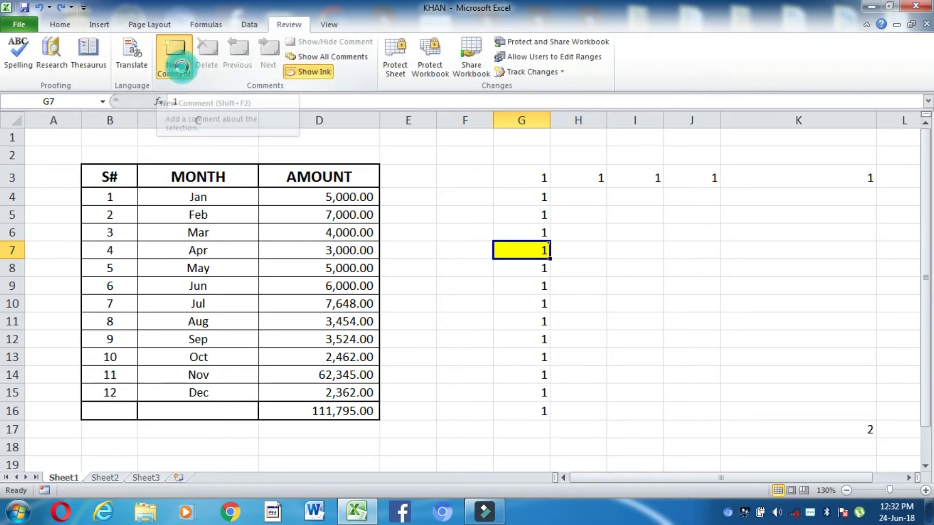
type("JLSKDFLK")
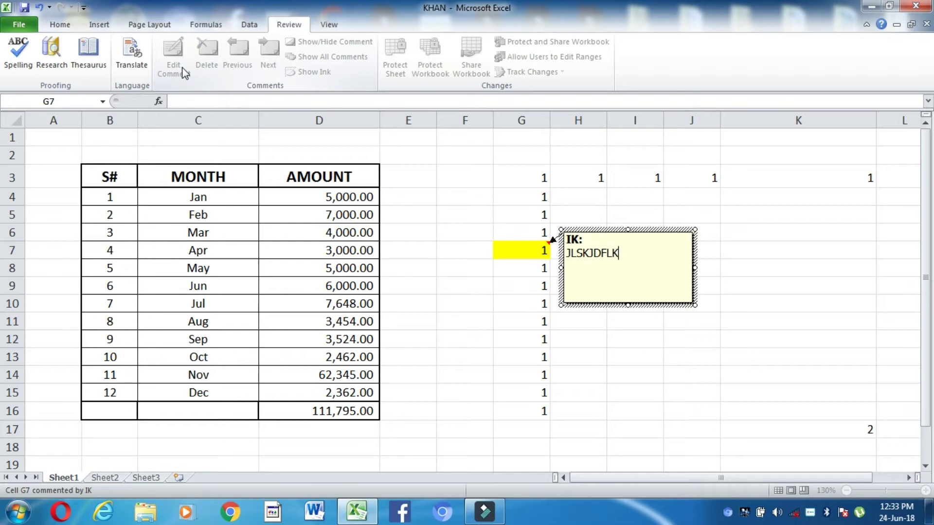
left_click(557, 364)
left_click(525, 252)
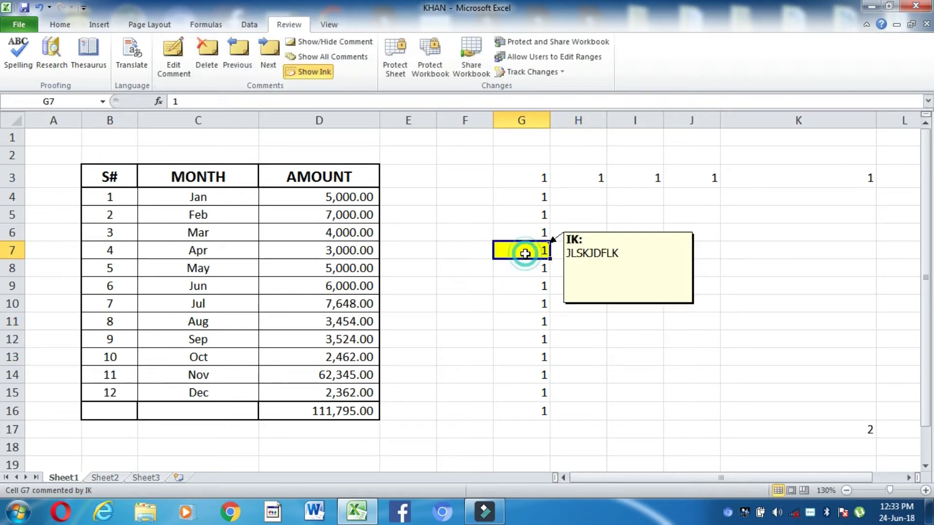
left_click(57, 25)
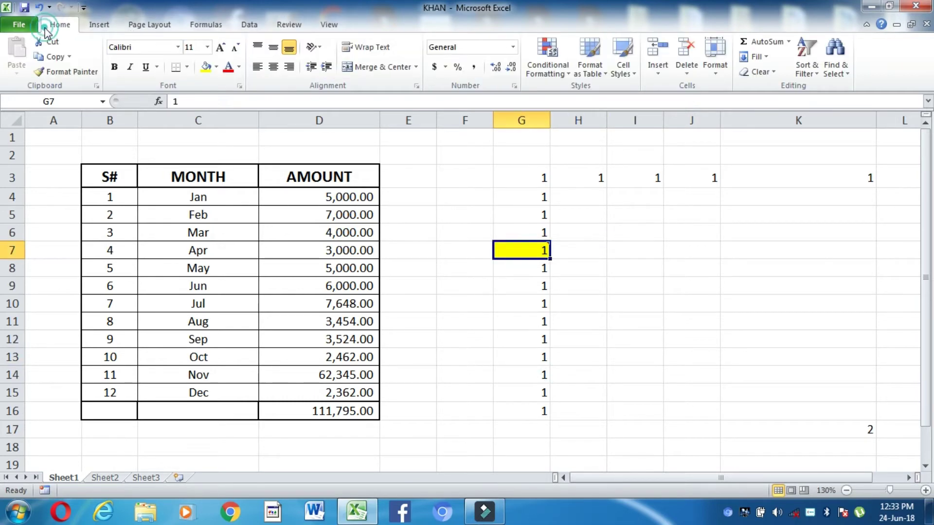
Clear the comment from G7 with Clear Comments, undoing once and clearing it again.
left_click(773, 74)
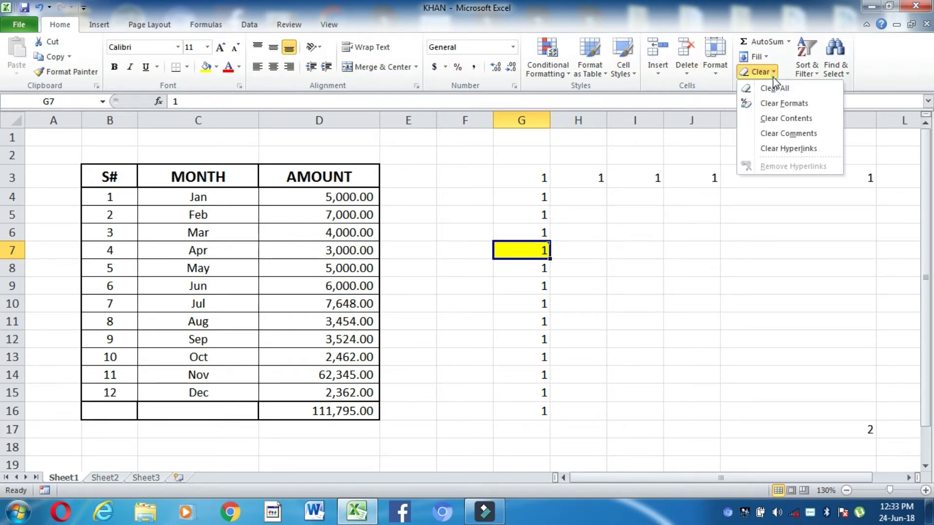
left_click(791, 139)
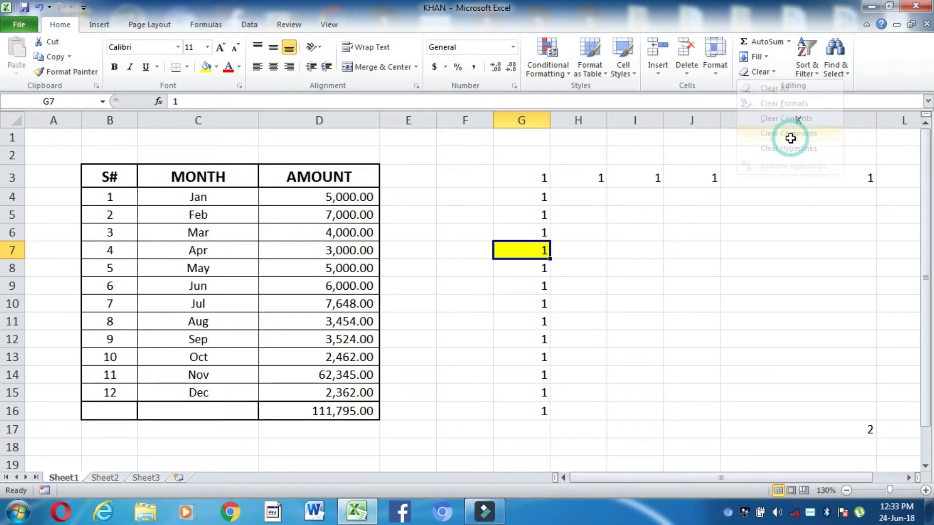
key("ctrl+z")
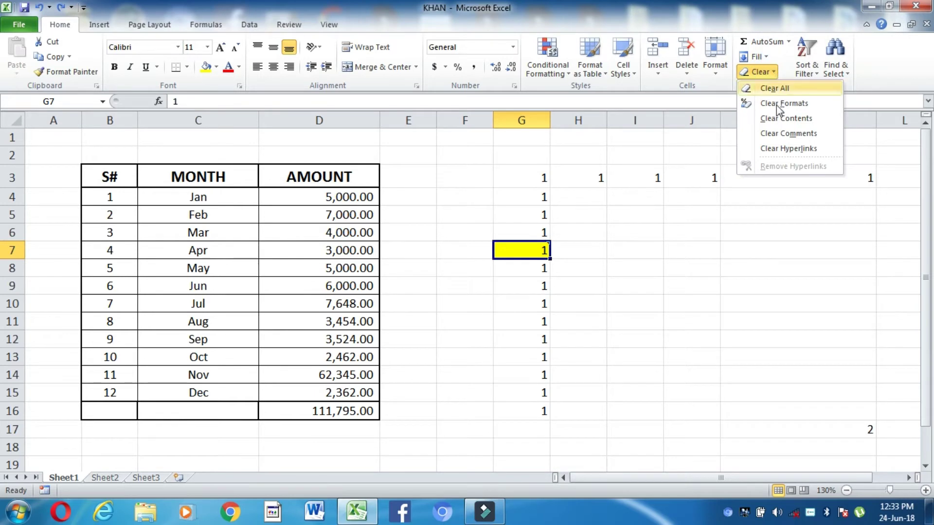
left_click(787, 133)
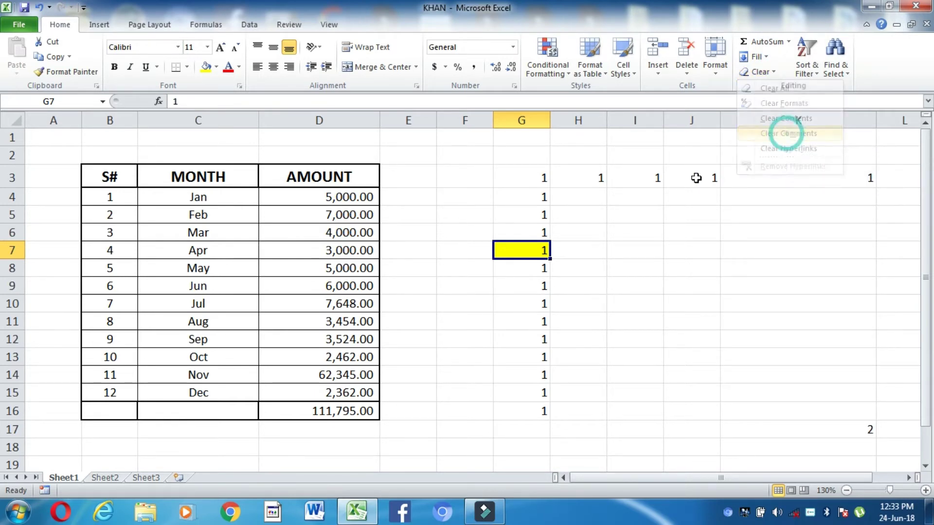
left_click(531, 270)
Select the cells around G7, then the empty cell J6.
left_click(532, 235)
left_click(539, 248)
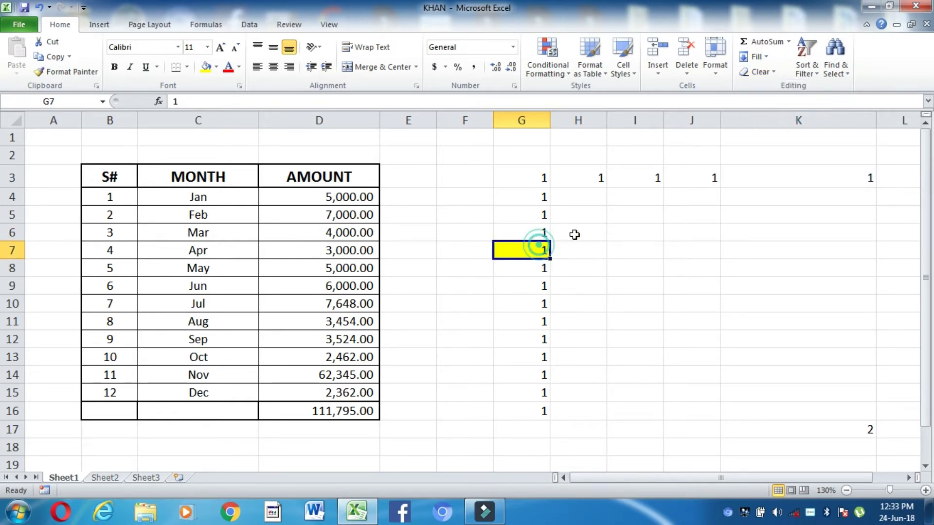
left_click(539, 266)
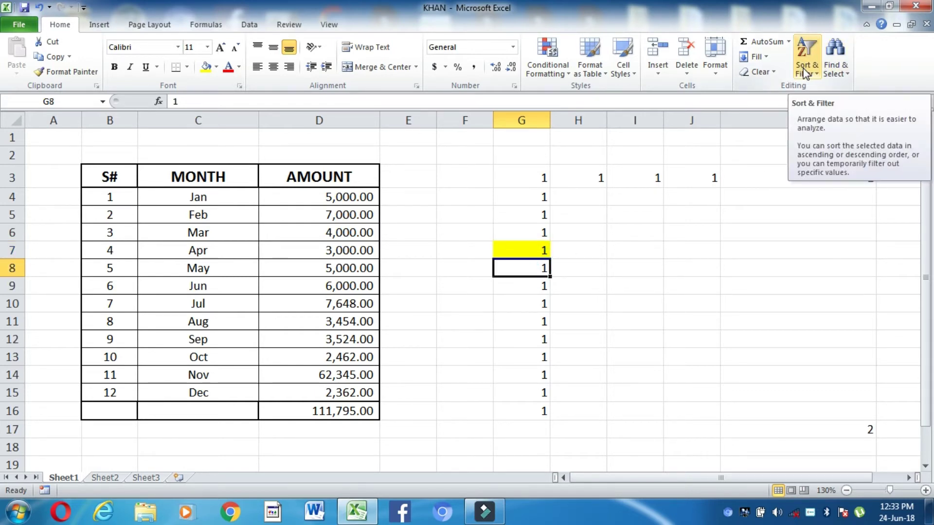
left_click(697, 233)
Enter the names KHAN, ADIL and AFRIDI down C19:C21.
scroll(292, 349, "down", 3)
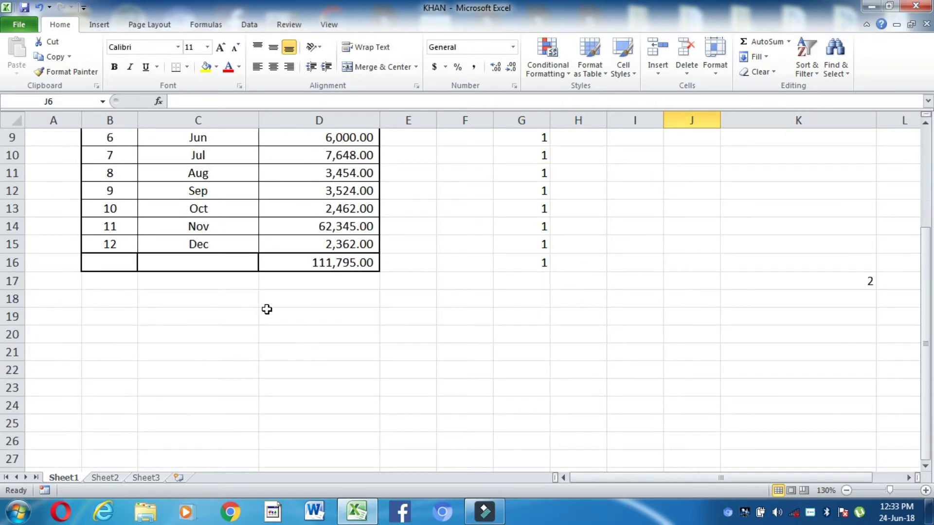
left_click(235, 318)
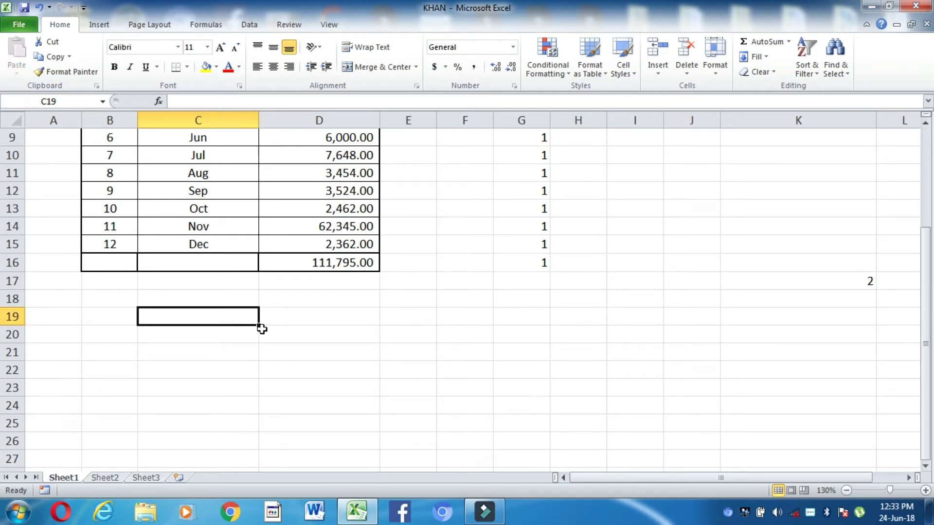
type("K")
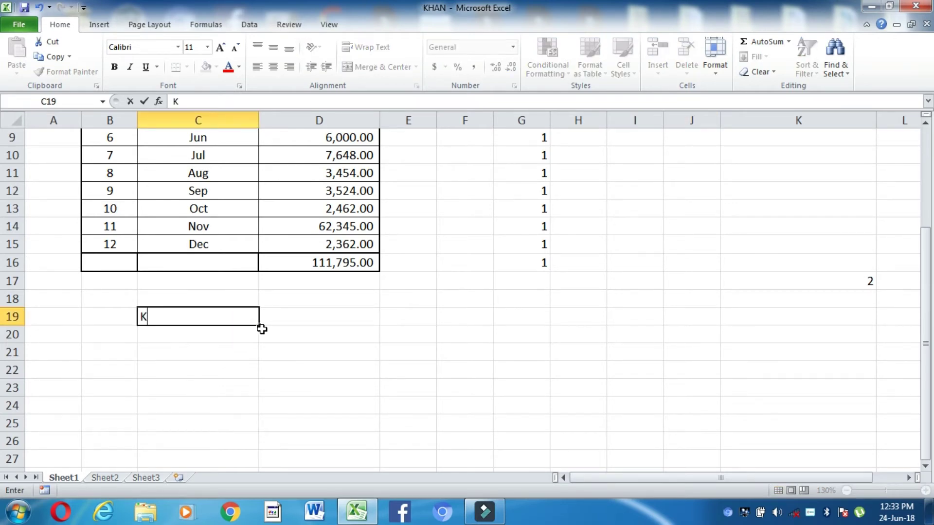
type("HAN")
key("Return")
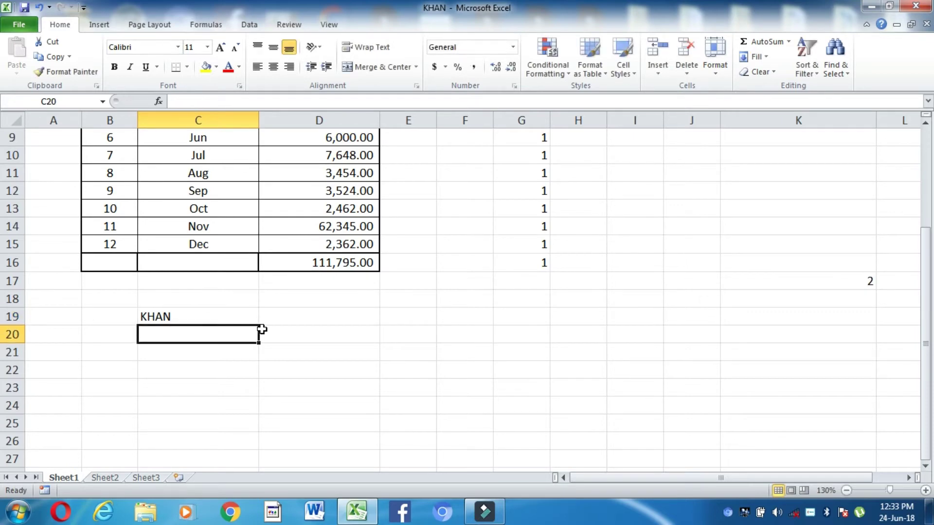
type("ADIL")
key("Return")
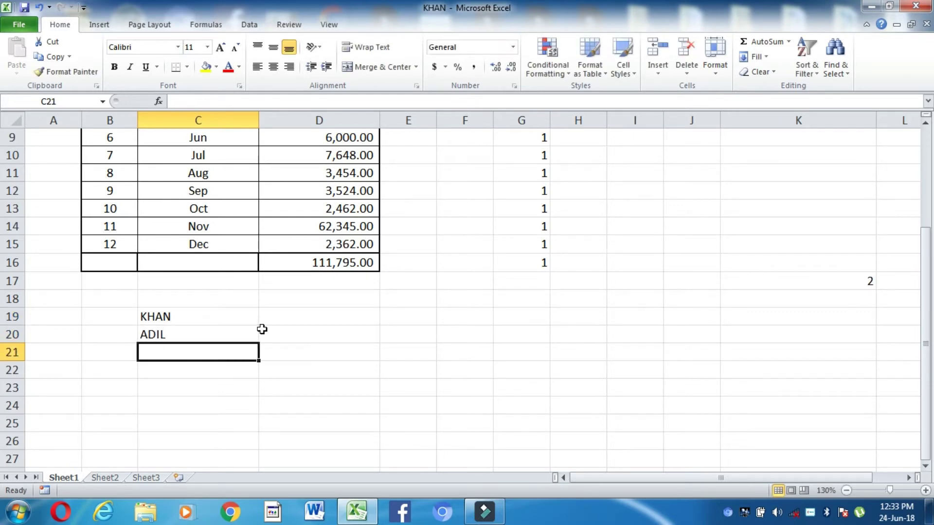
type("AFRIDI")
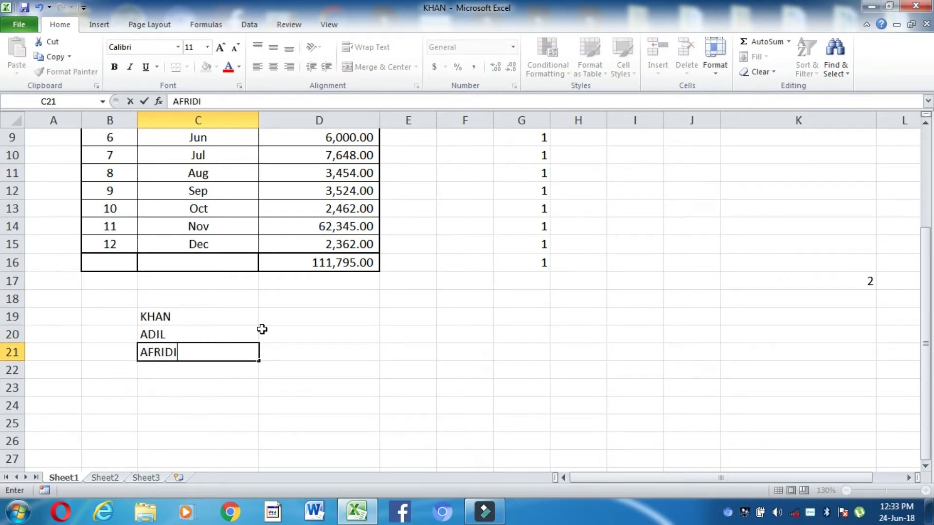
key("Return")
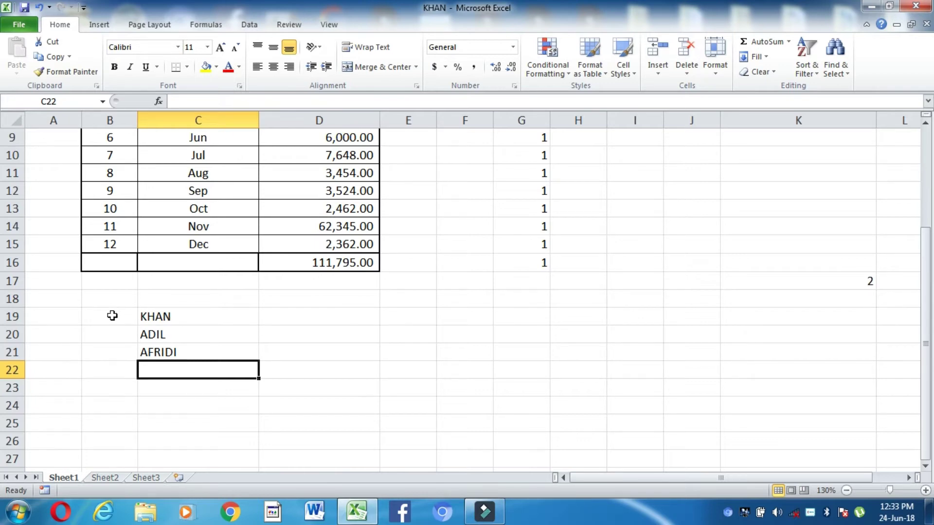
Number the names 1, 3 and 2 in B19:B21.
left_click(112, 317)
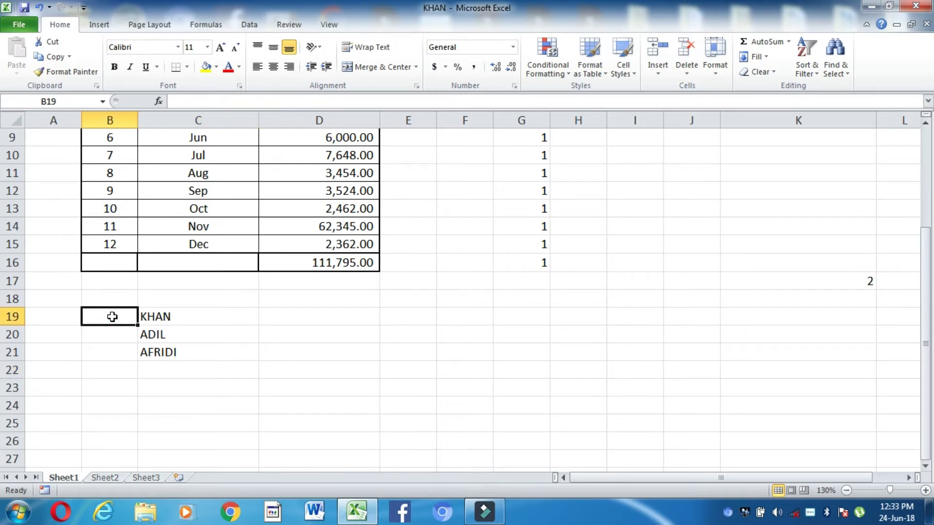
type("1")
key("Return")
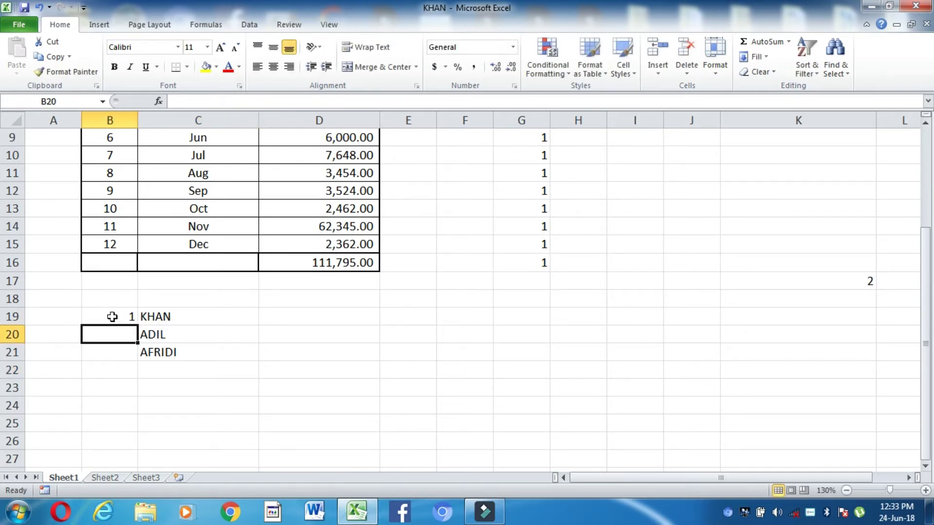
type("3")
key("Return")
type("2")
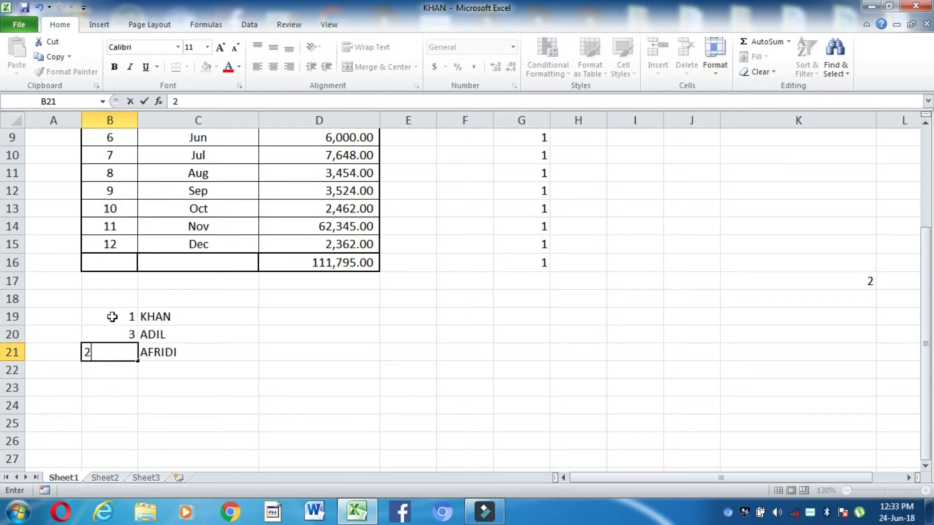
left_click(193, 387)
Enter amounts 200, 300 and 500 in D19:D21, then select the new list.
left_click(268, 316)
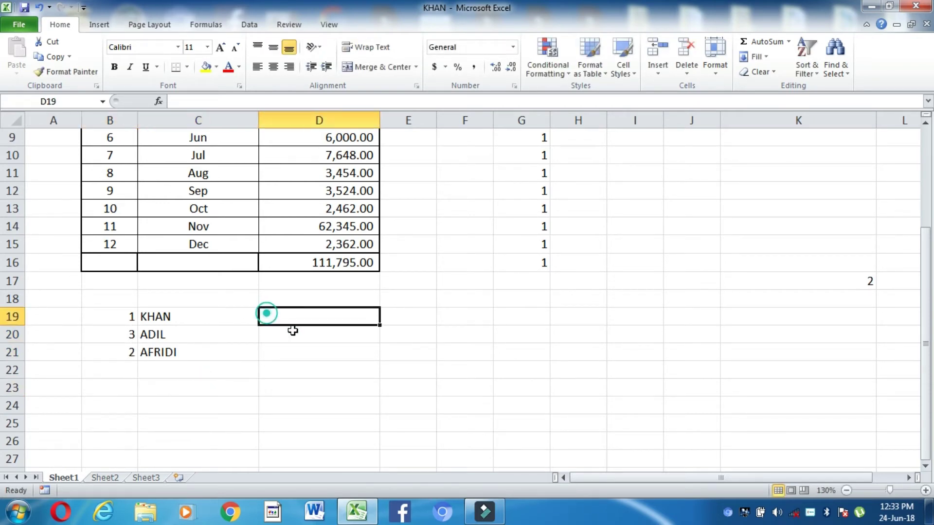
type("200")
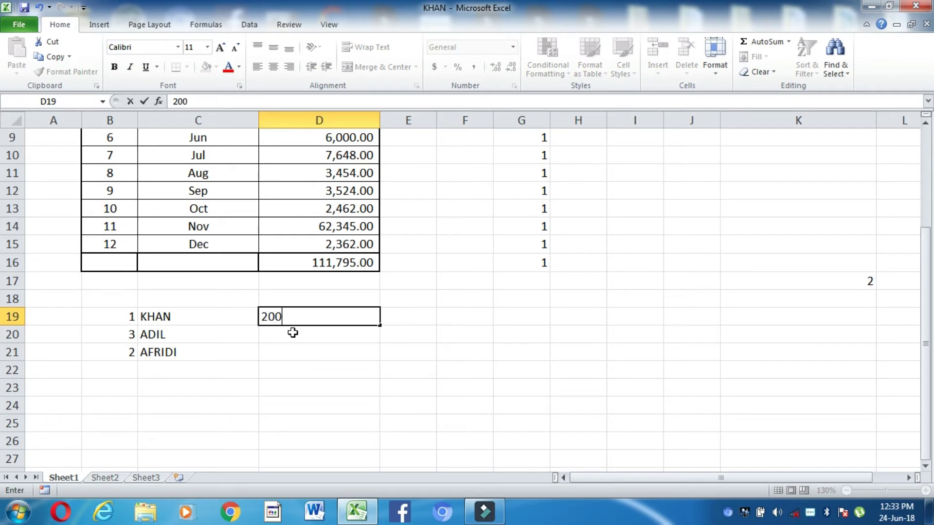
key("Return")
type("3")
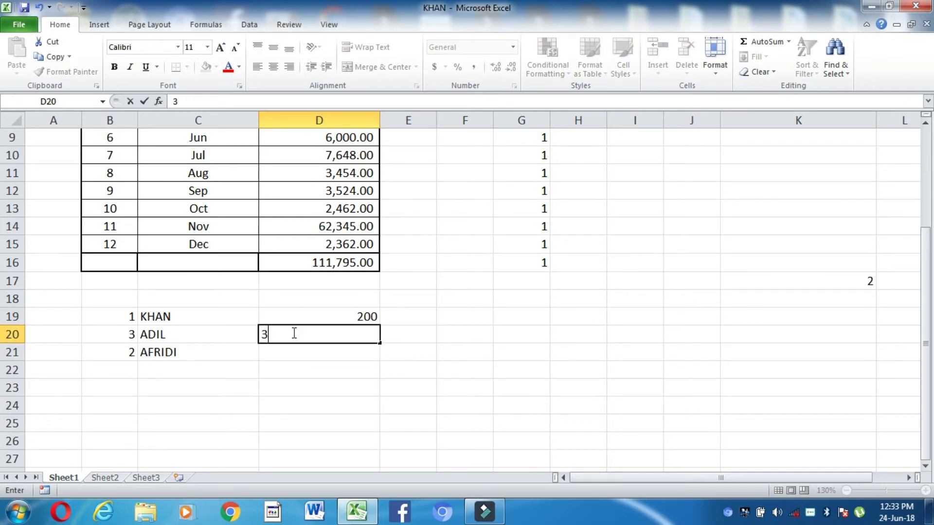
type("00")
key("Return")
type("5")
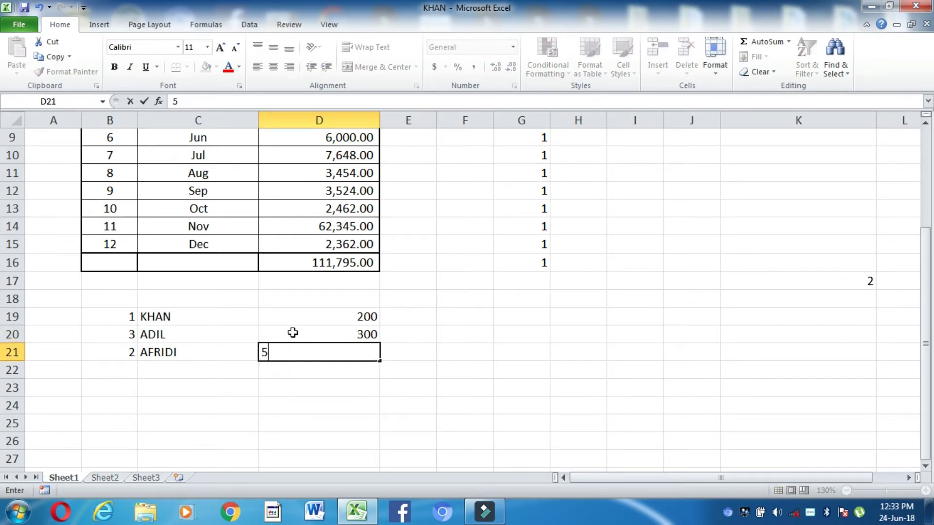
type("00")
key("Return")
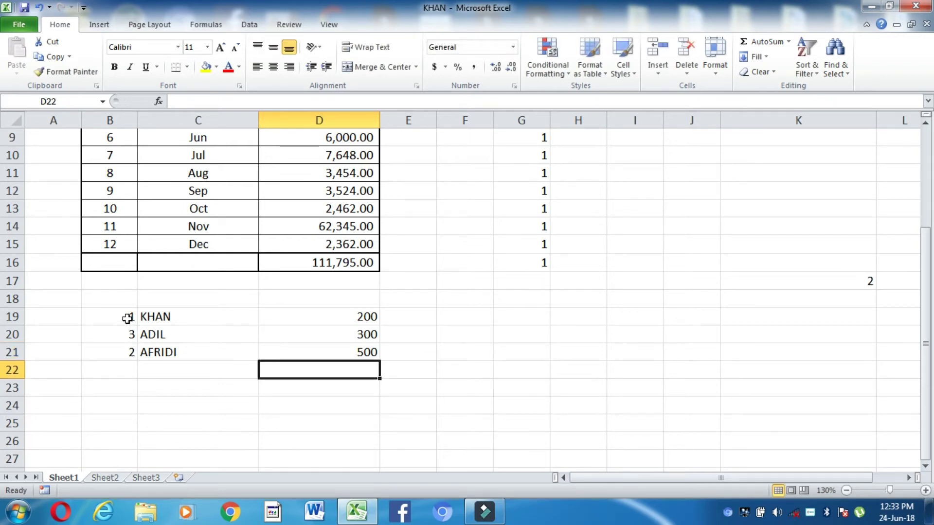
mouse_move(127, 316)
left_mouse_down()
mouse_move(279, 363)
mouse_move(365, 352)
left_mouse_up()
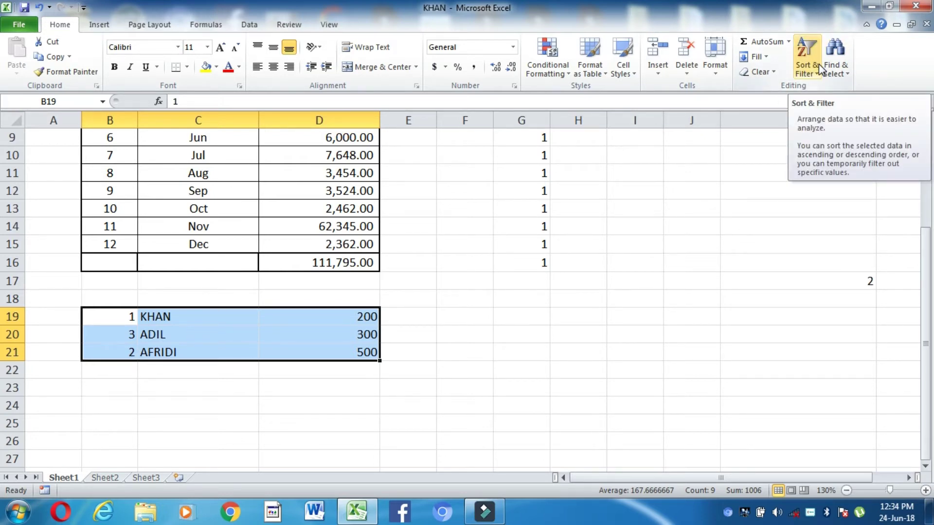
Sort B19:D21 smallest to largest by serial, giving KHAN 200, AFRIDI 500, ADIL 300.
left_click_drag(119, 308, 213, 344)
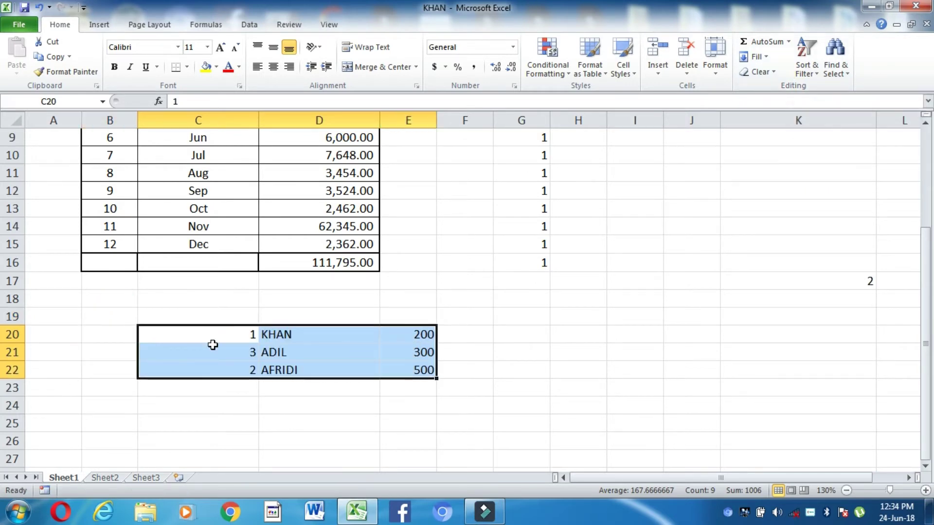
key("ctrl+z")
left_click_drag(124, 317, 341, 353)
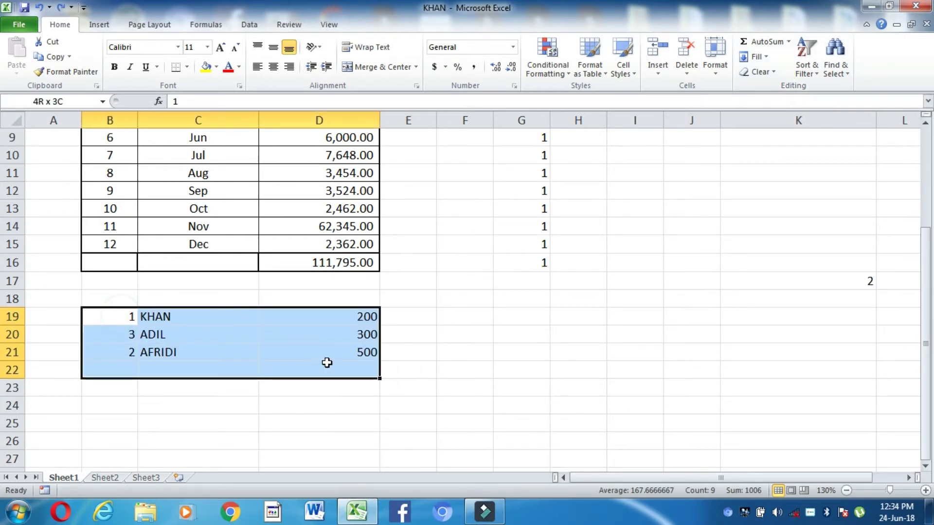
left_click(806, 65)
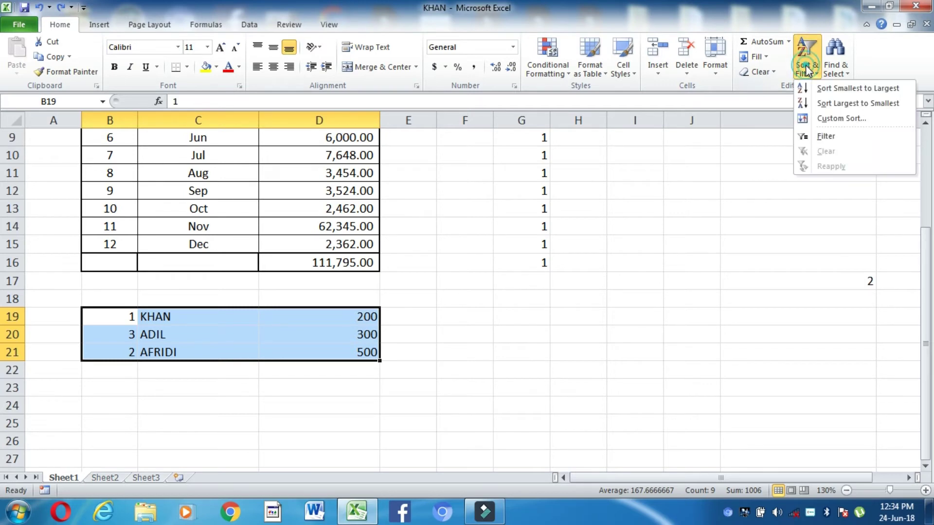
left_click(826, 92)
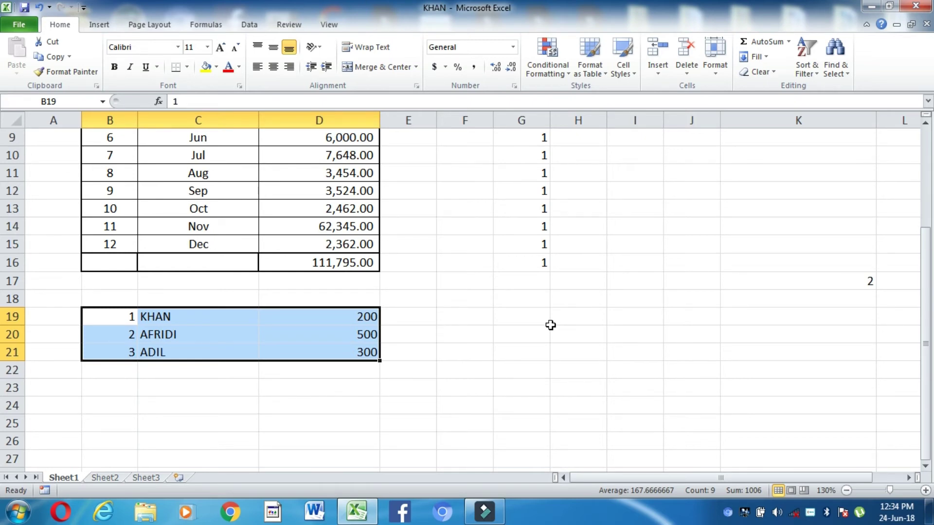
key("ctrl+z")
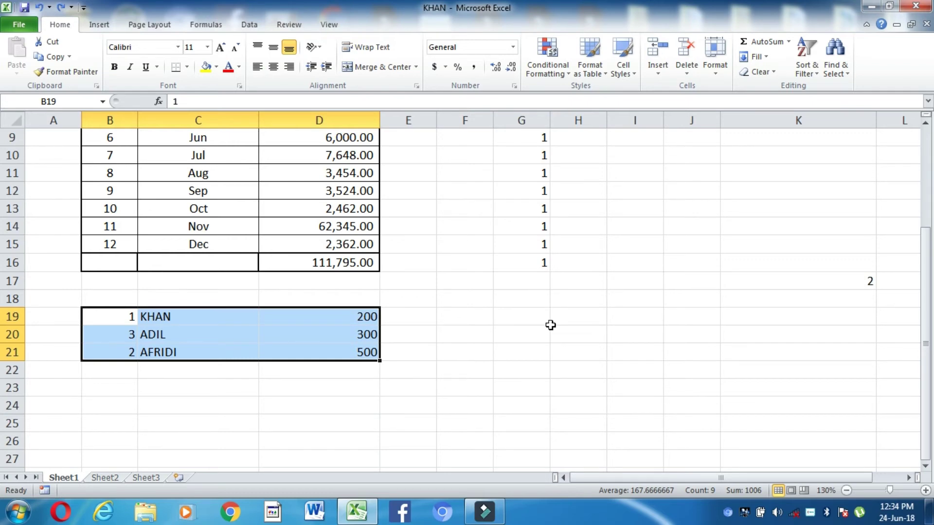
key("ctrl+y")
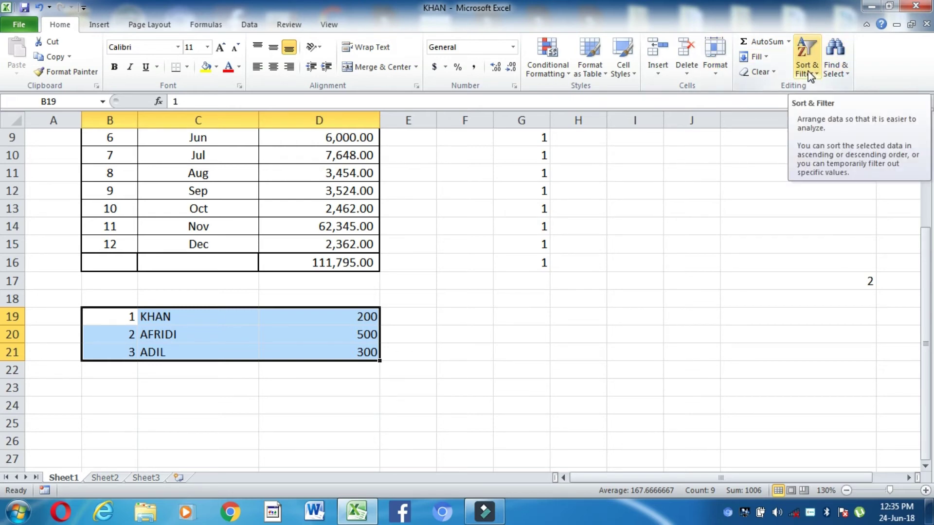
Move to cell K15 and bring up the Find dialog from Find & Select.
left_click(846, 76)
left_click(489, 308)
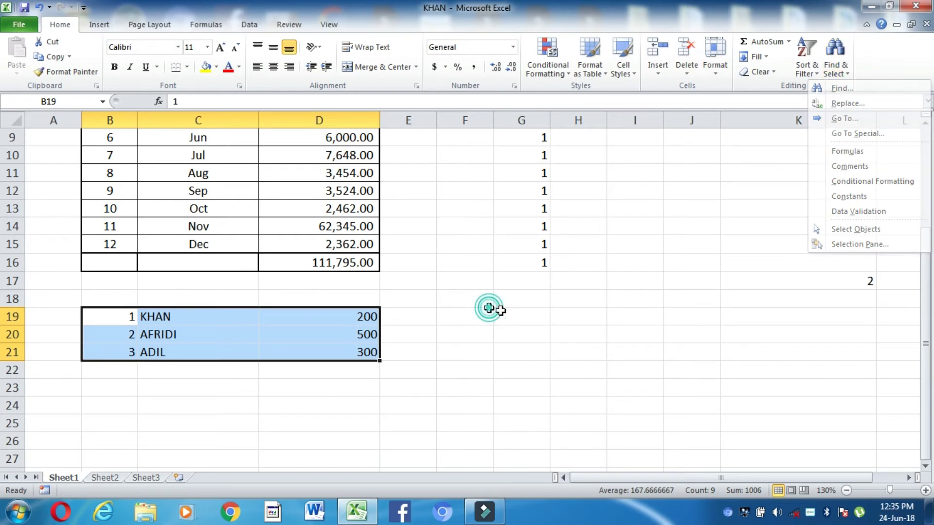
left_click(725, 243)
scroll(725, 243, "up", 3)
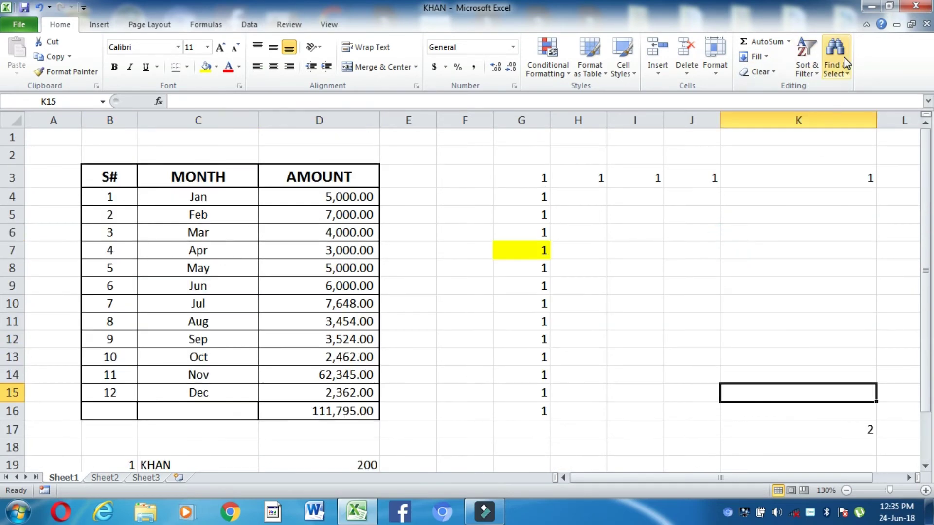
left_click(844, 59)
left_click(841, 89)
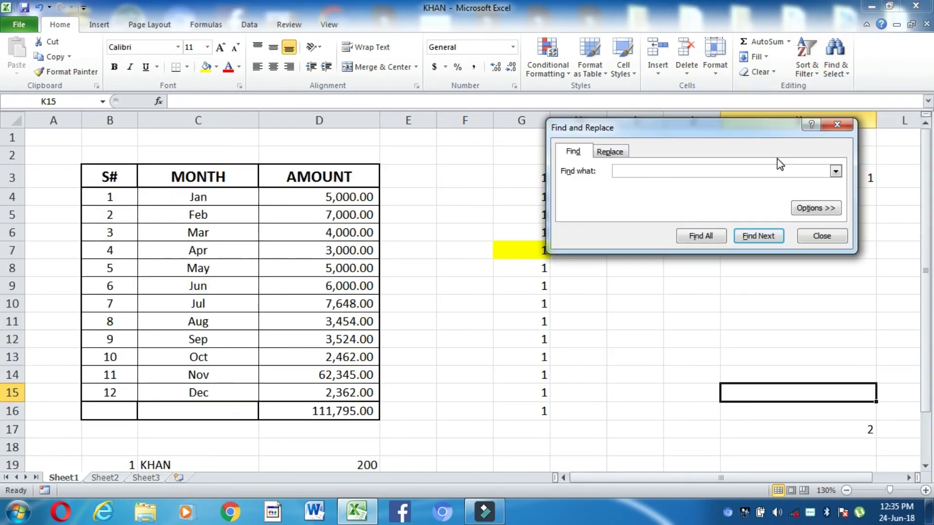
left_click(697, 173)
left_click(697, 173)
Search for 3000, locating the Apr amount in D7, then close the dialog.
type("3")
type("000")
left_click(775, 236)
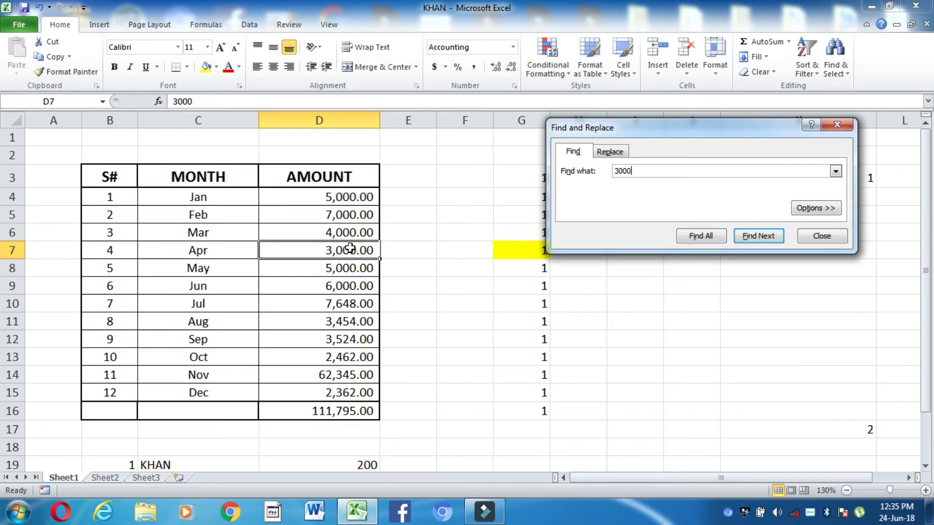
left_click(772, 236)
left_click(817, 238)
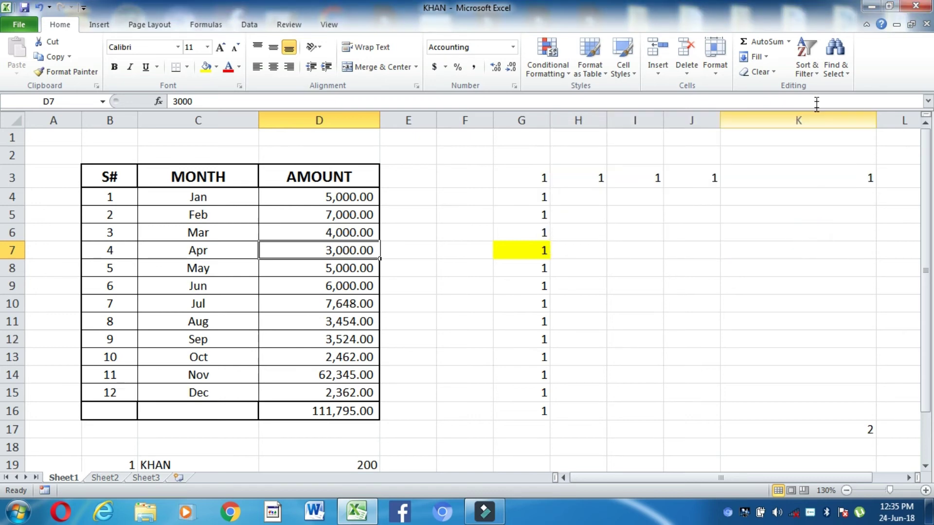
left_click(842, 75)
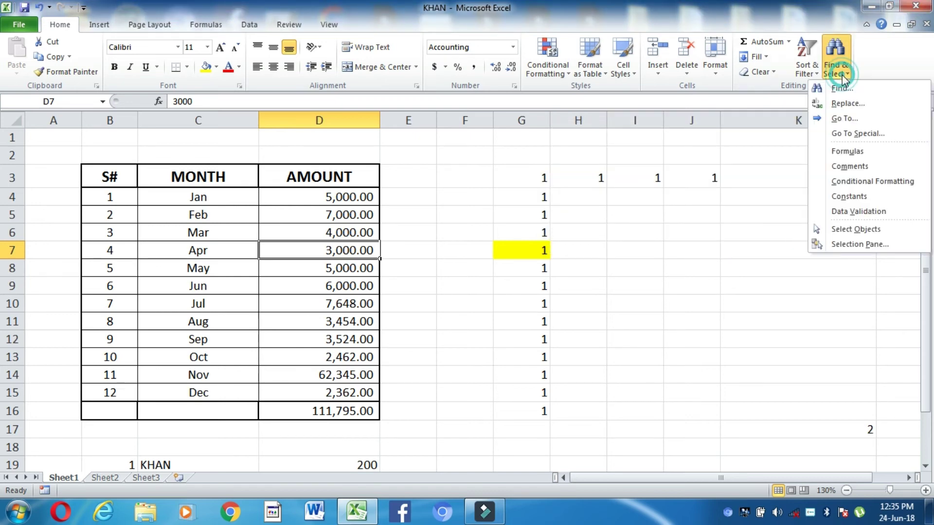
Replace the Apr amount 3000 with 6000, raising the D16 total to 114,795.00.
left_click(842, 104)
type("3000")
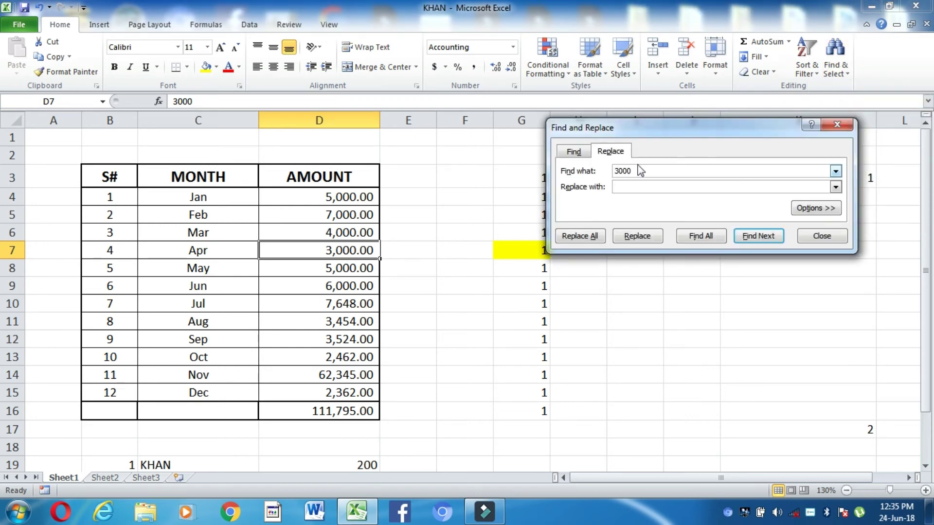
double_click(638, 171)
left_click(679, 182)
type("6")
type("000")
left_click(659, 168)
left_click(646, 189)
left_click(635, 236)
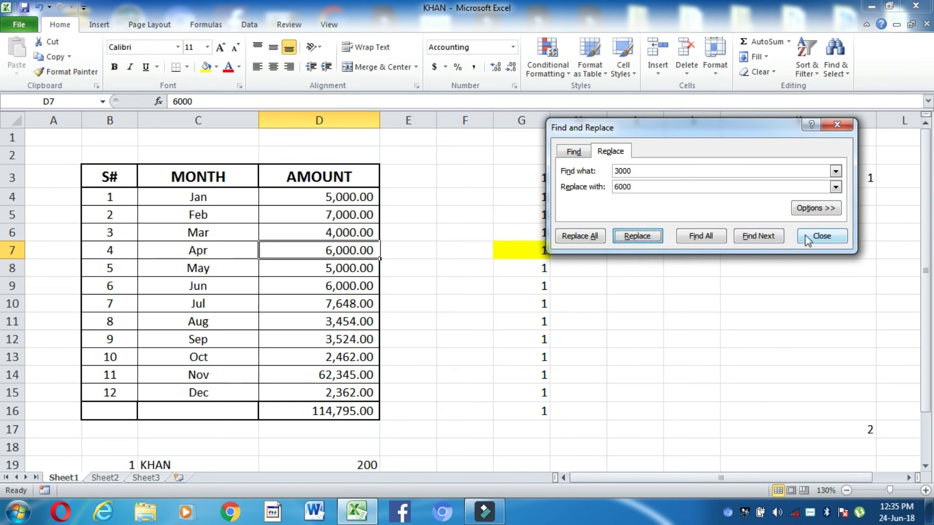
left_click(333, 253)
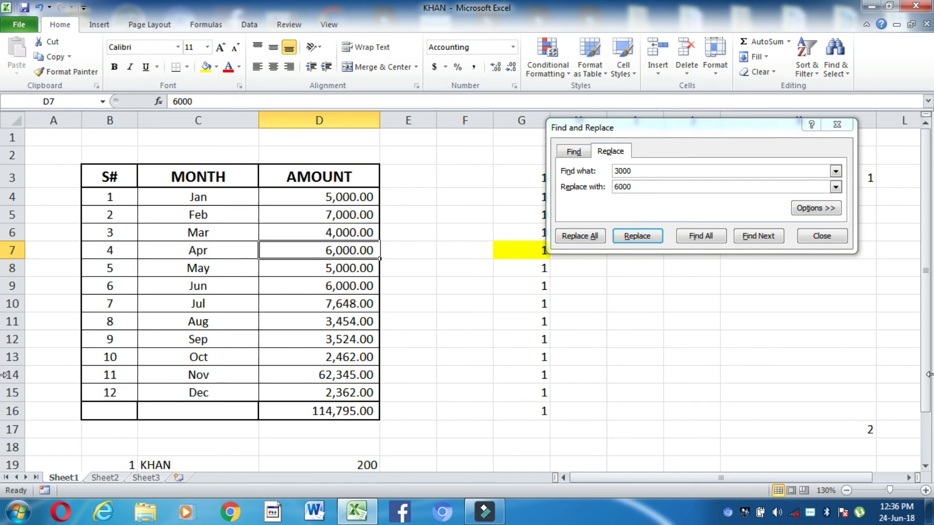
left_click(822, 236)
left_click(436, 252)
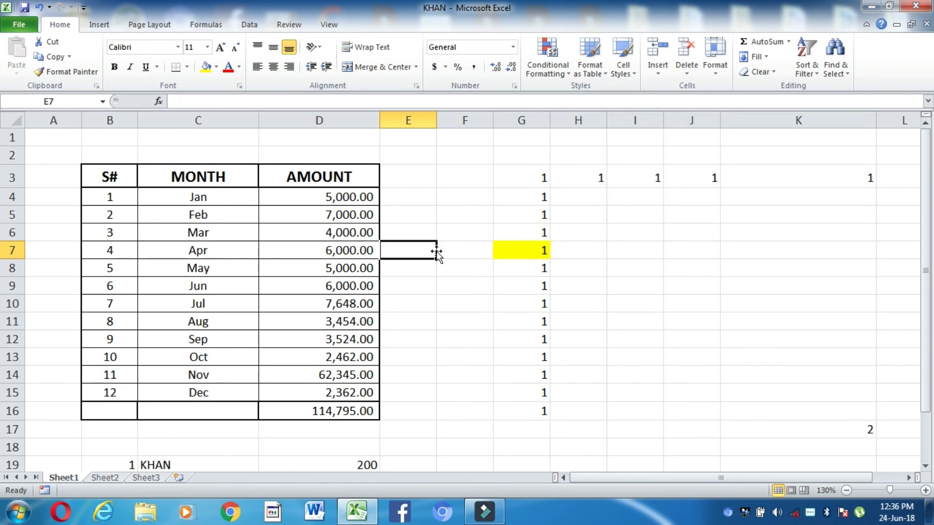